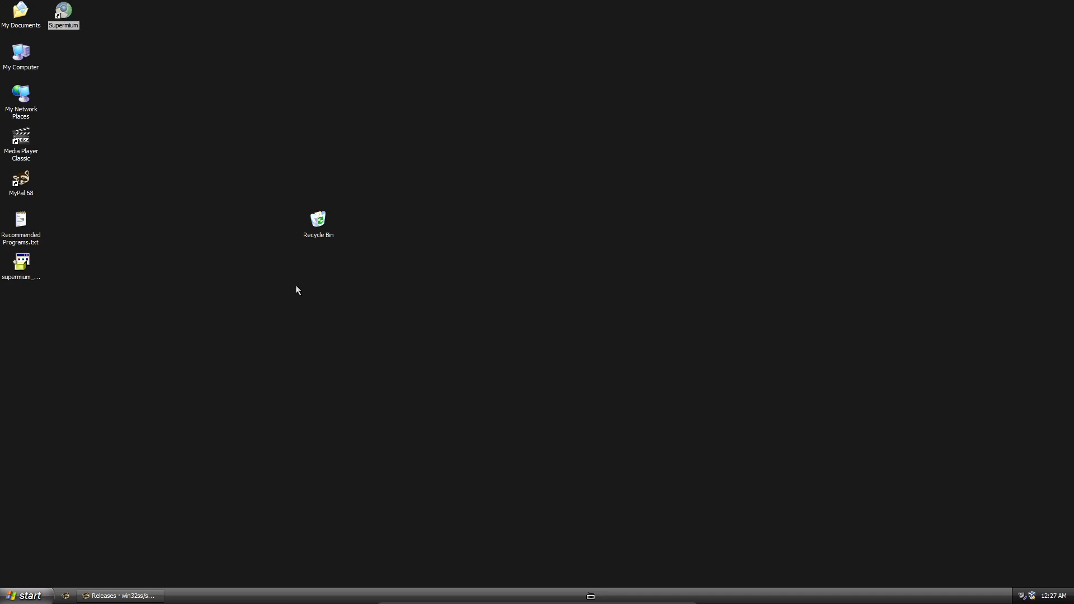
# Move the Recycle Bin icon from the middle of the desktop to its upper-right corner.
pyautogui.rightClick(295, 284)
pyautogui.click(218, 266)
pyautogui.moveTo(321, 223); pyautogui.dragTo(1059, 27)
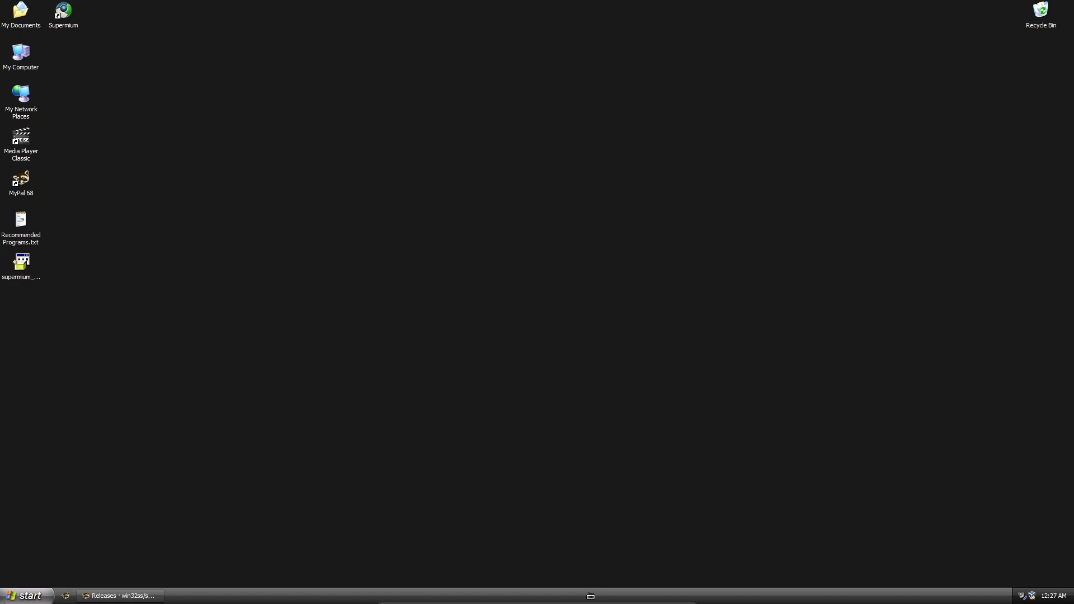
pyautogui.click(23, 596)
pyautogui.click(22, 595)
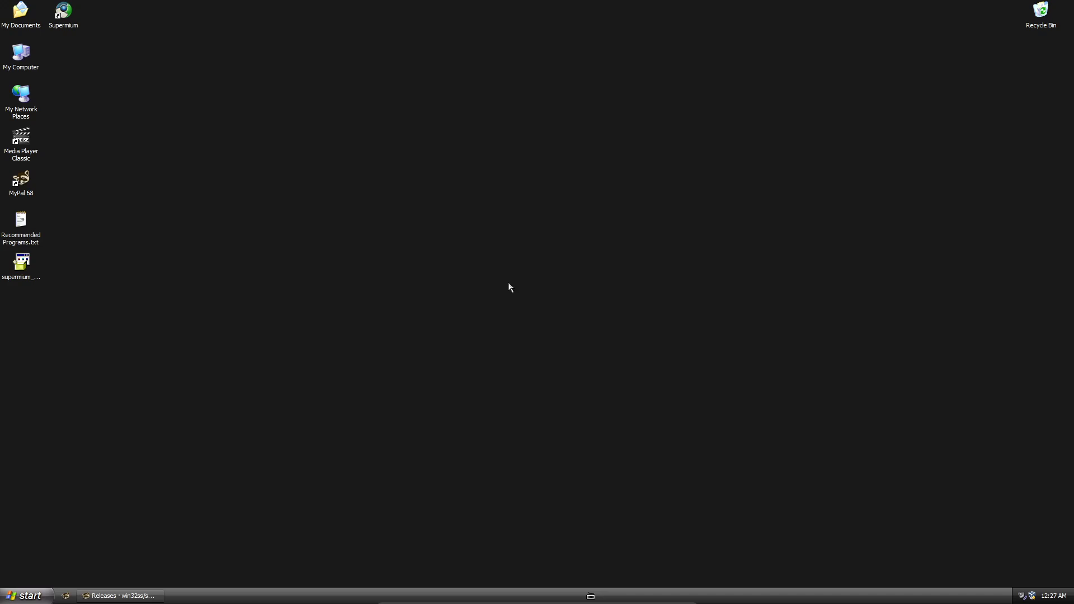
# Close the minimized browser window showing the win32ss Releases page.
pyautogui.rightClick(112, 596)
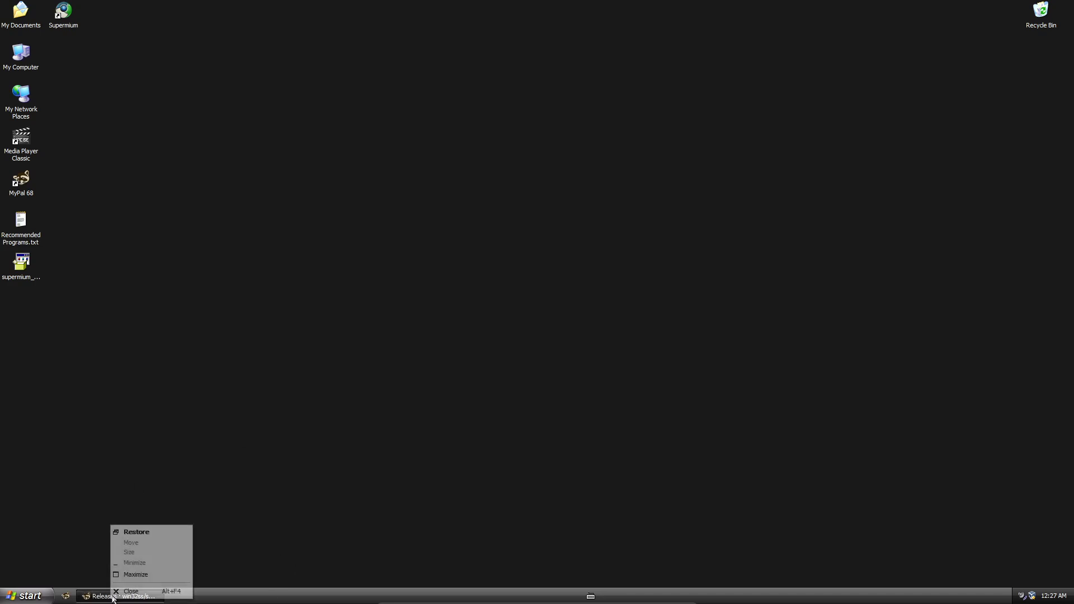
pyautogui.click(129, 591)
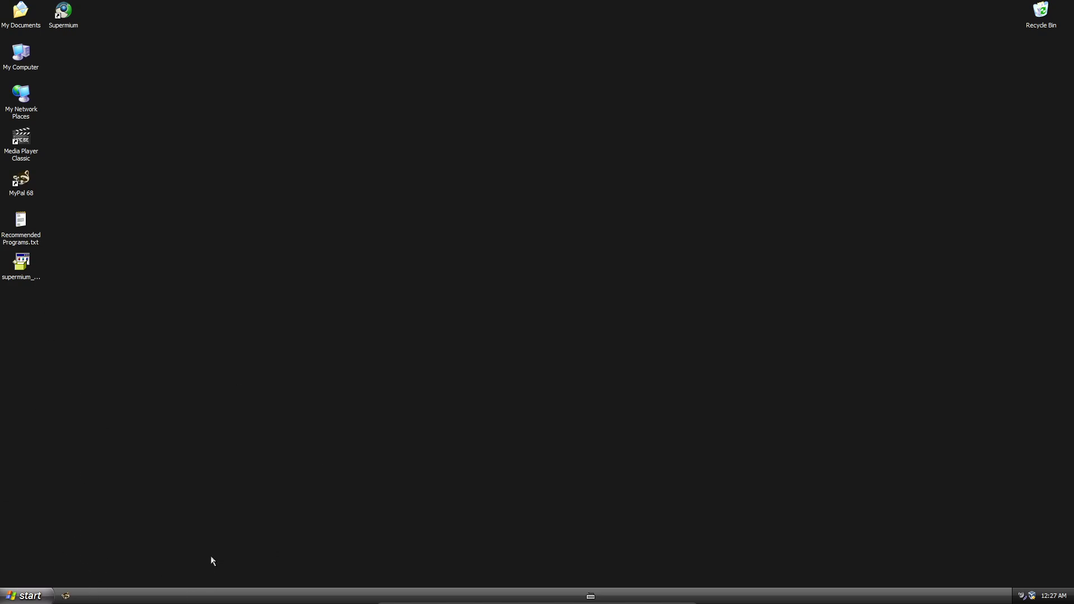
# Launch the Mypal browser and load the copied zone94.com Windows XP Integral Edition address in a new tab.
pyautogui.click(65, 595)
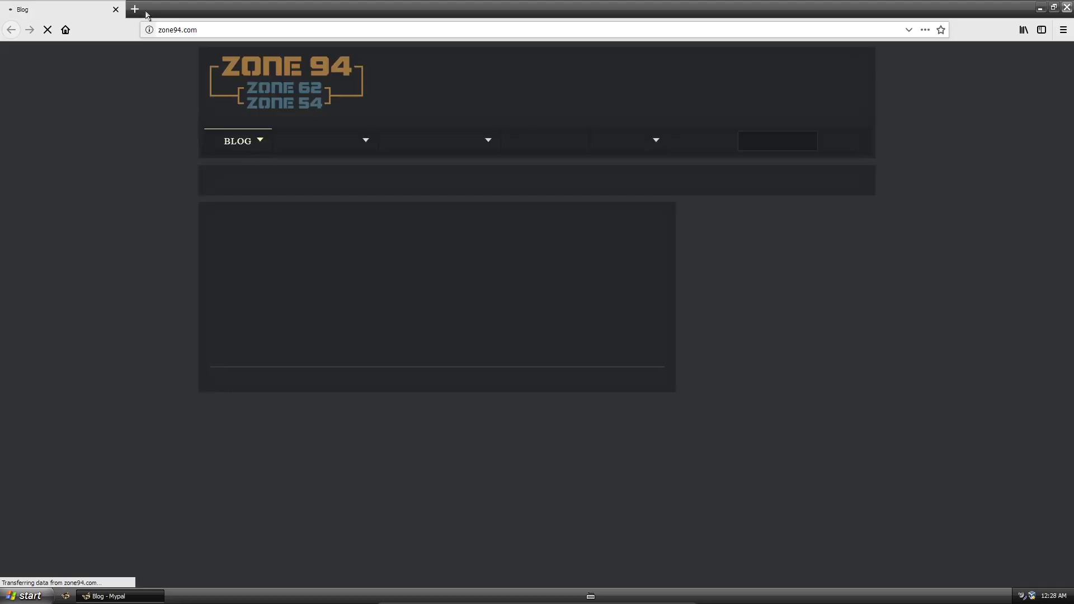
pyautogui.click(135, 9)
pyautogui.rightClick(183, 26)
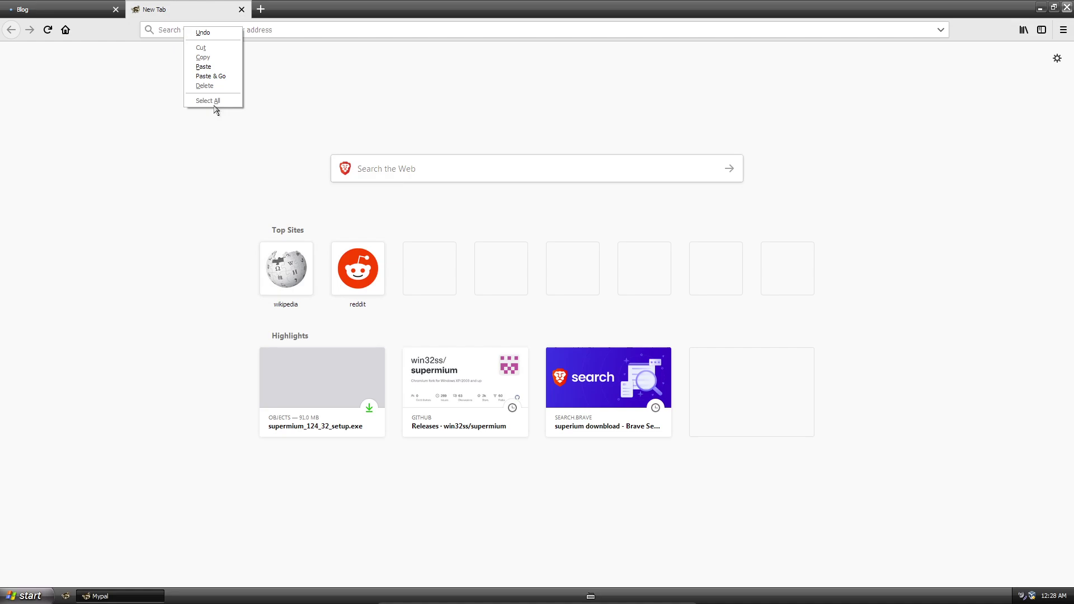
pyautogui.click(211, 76)
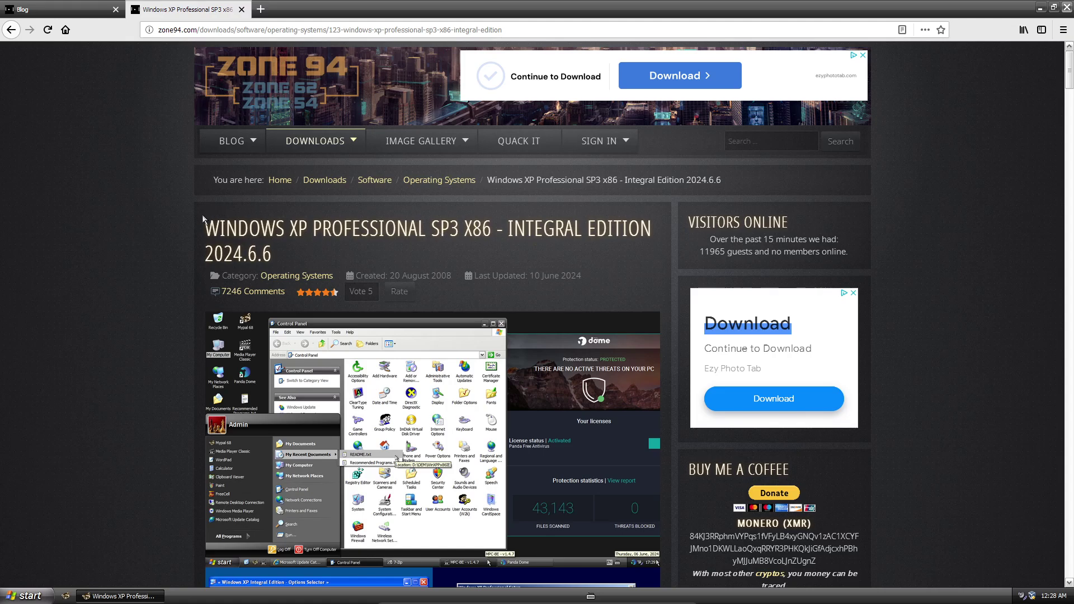
# Examine the Windows XP Professional SP3 x86 Integral Edition page, including its screenshots, file details, changelog, ReadMe summary and included updates.
pyautogui.scroll(-5, 201, 208)
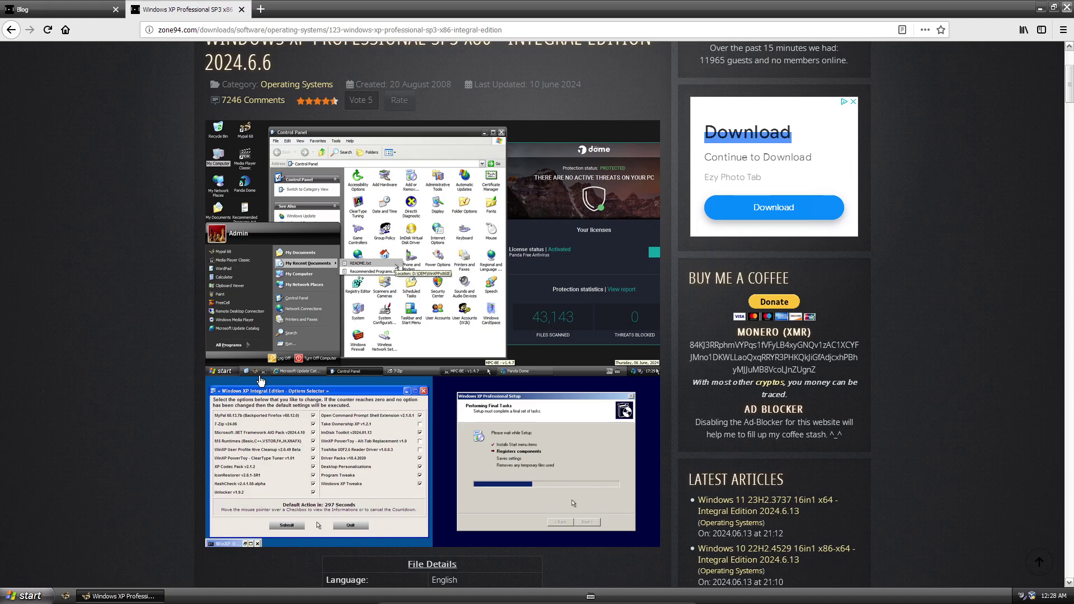
pyautogui.scroll(-8, 128, 327)
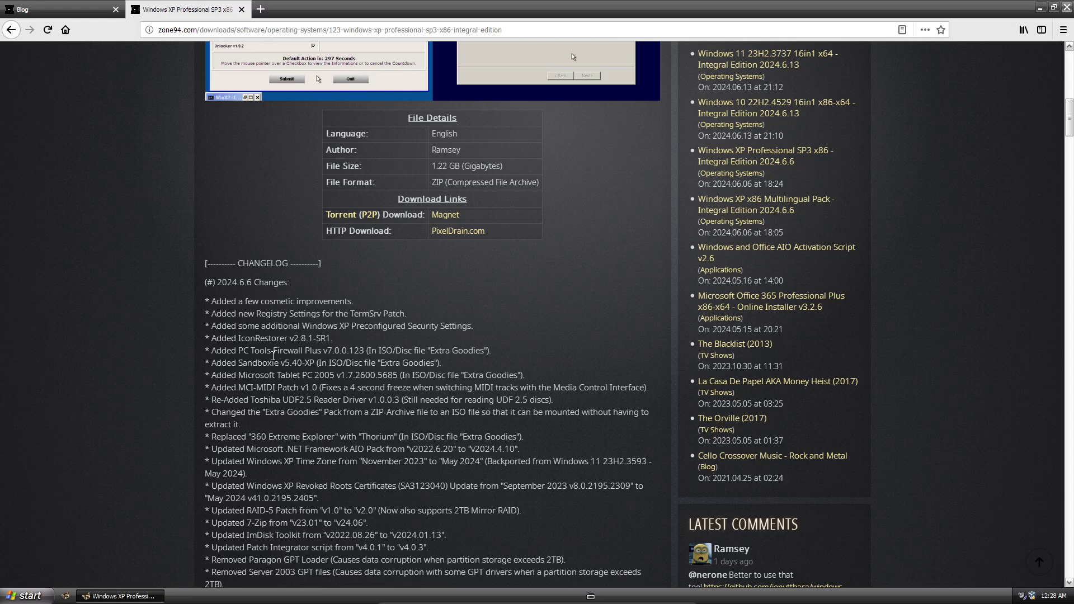
pyautogui.scroll(-1, 288, 359)
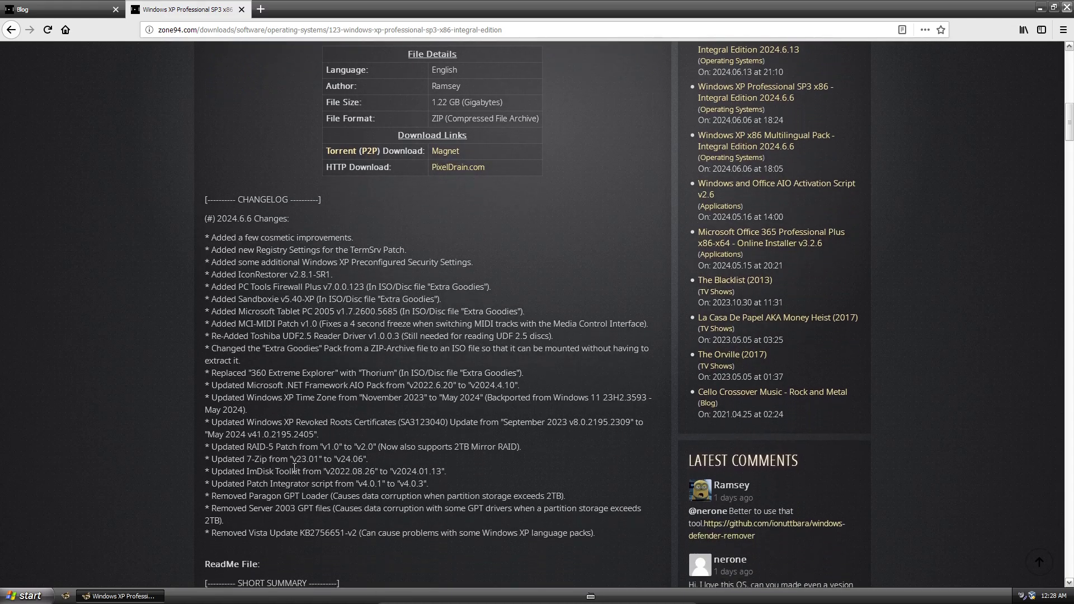
pyautogui.doubleClick(295, 434)
pyautogui.click(289, 460)
pyautogui.scroll(-8, 242, 311)
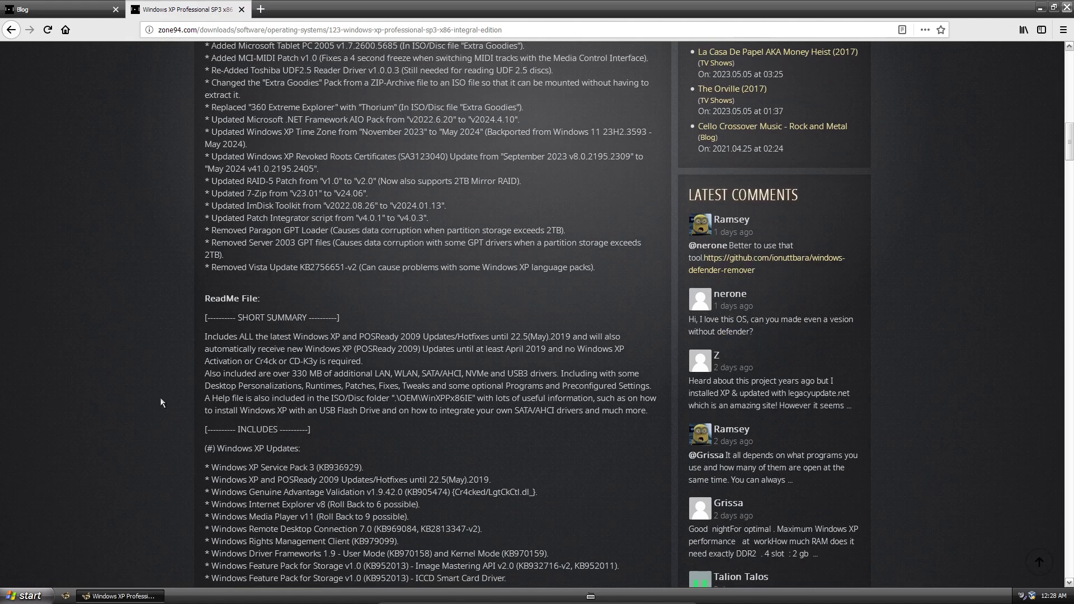
pyautogui.scroll(-2, 334, 348)
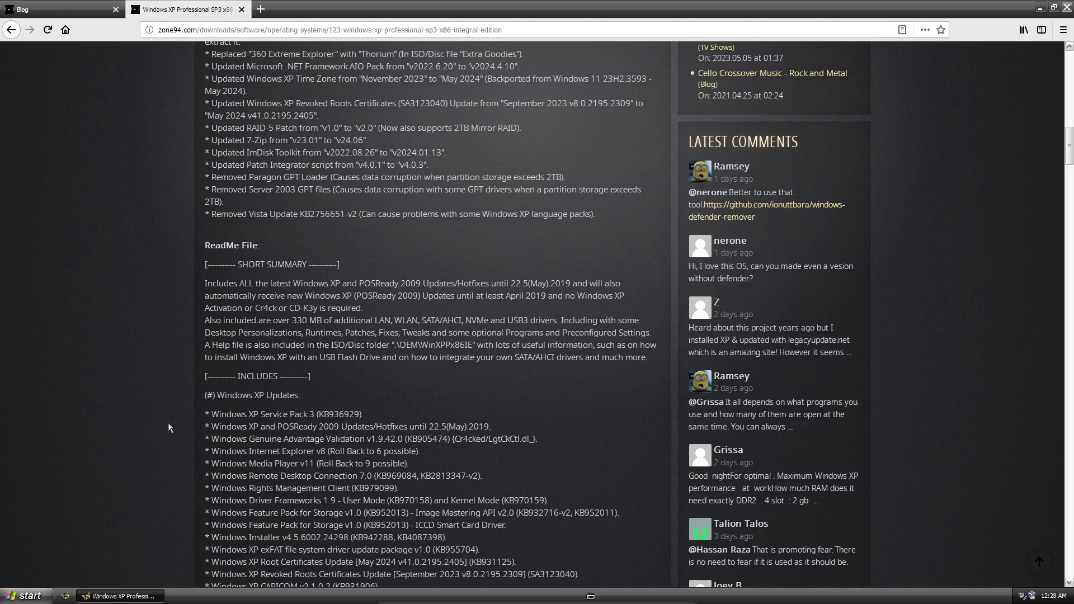
pyautogui.scroll(-4, 171, 428)
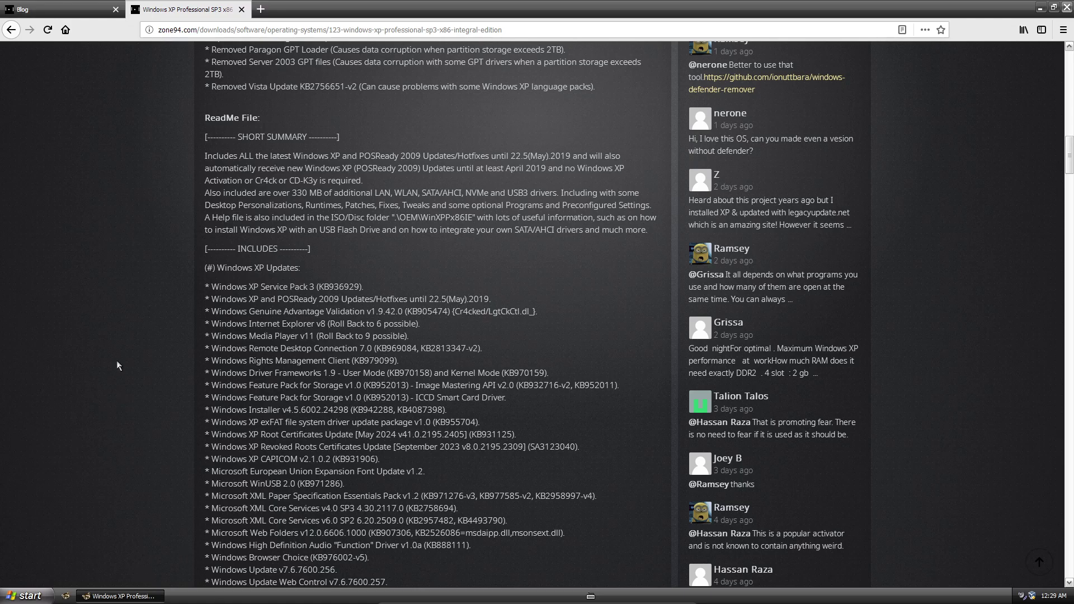
pyautogui.scroll(-5, 124, 362)
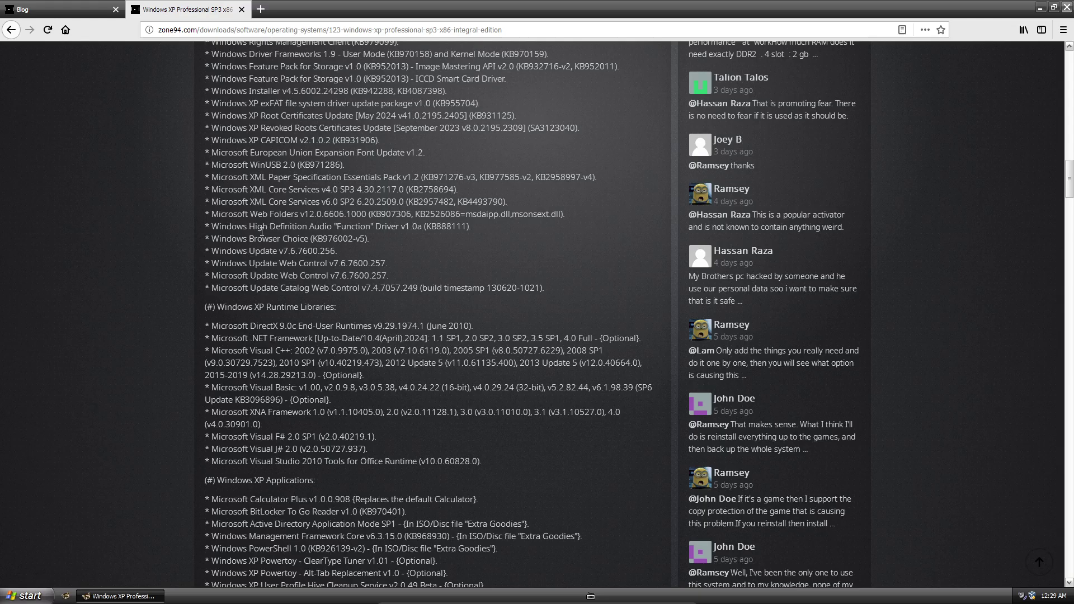
pyautogui.scroll(15, 189, 256)
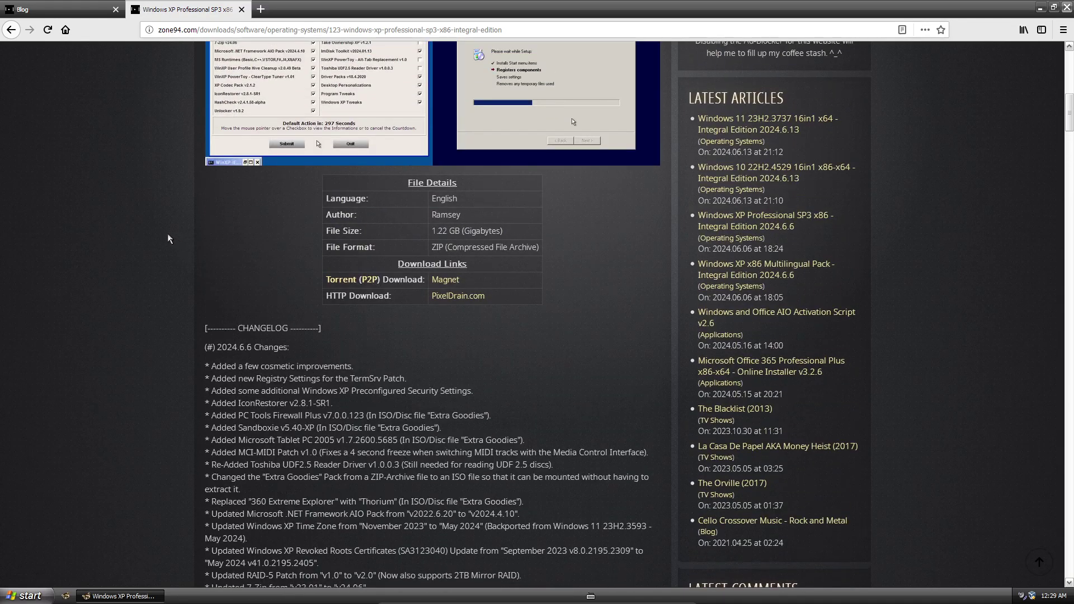
pyautogui.scroll(6, 167, 233)
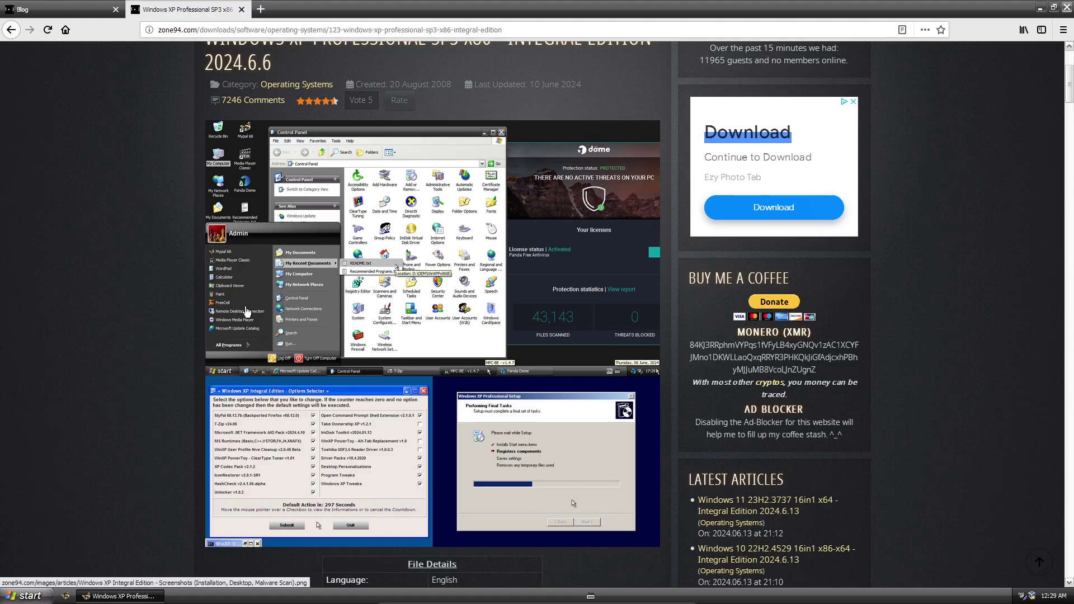
pyautogui.click(32, 596)
pyautogui.click(31, 597)
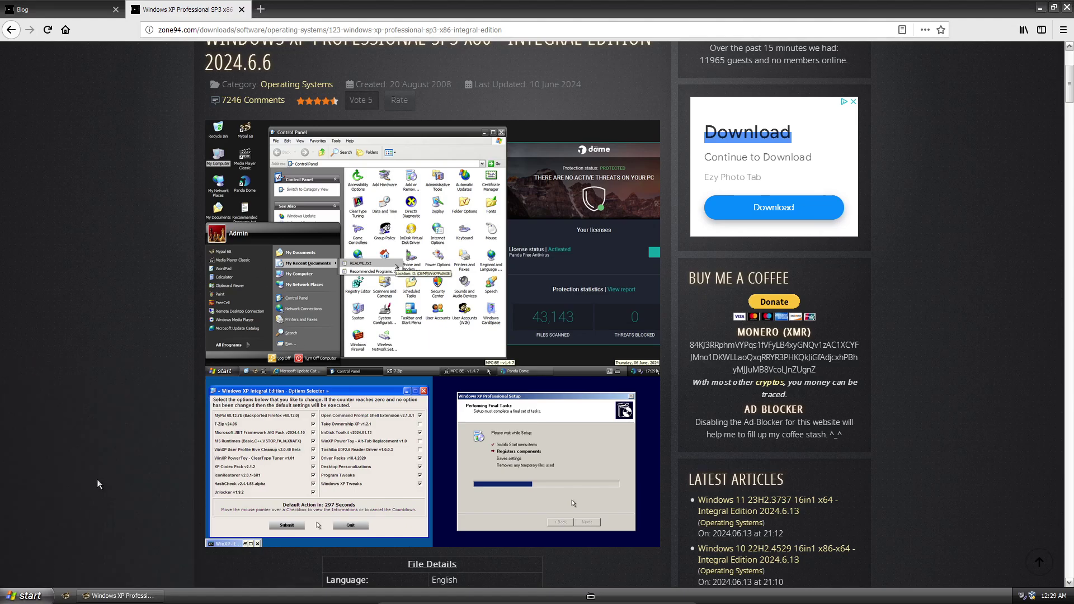
pyautogui.scroll(3, 116, 331)
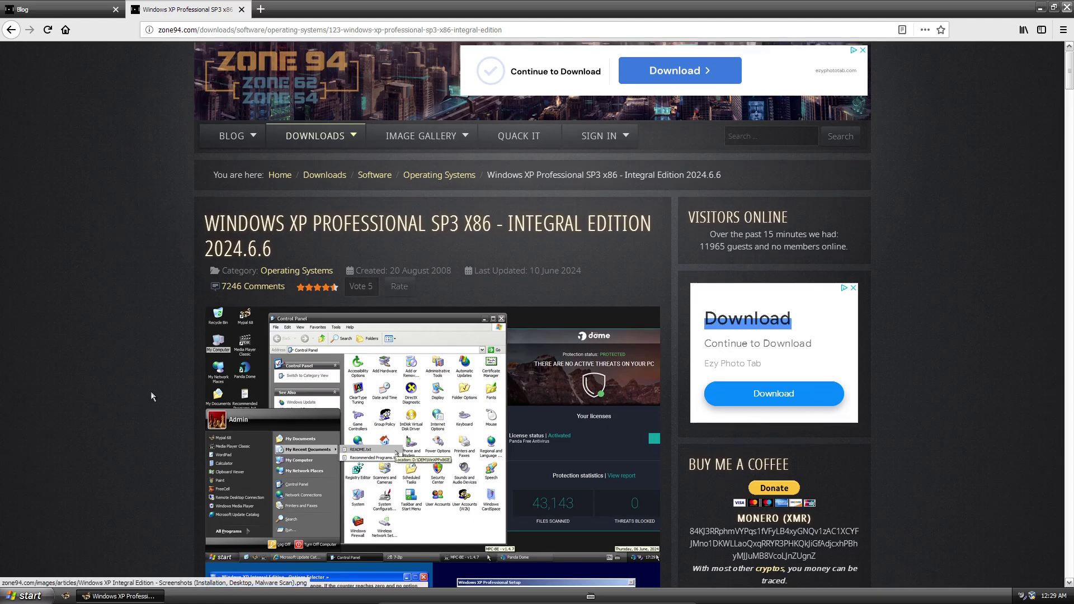
pyautogui.scroll(-15, 150, 391)
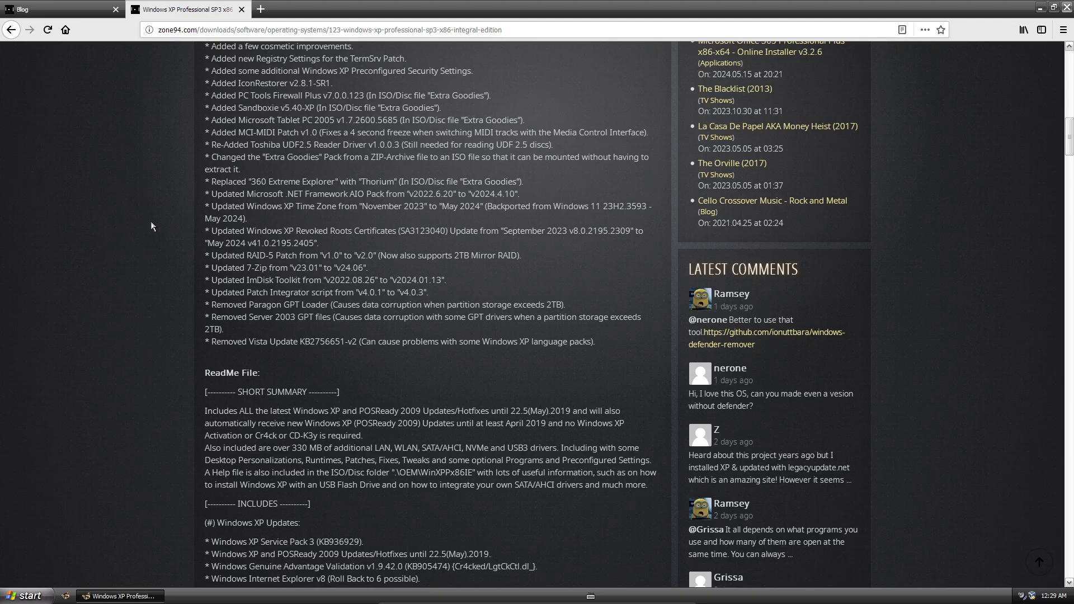
pyautogui.scroll(15, 149, 168)
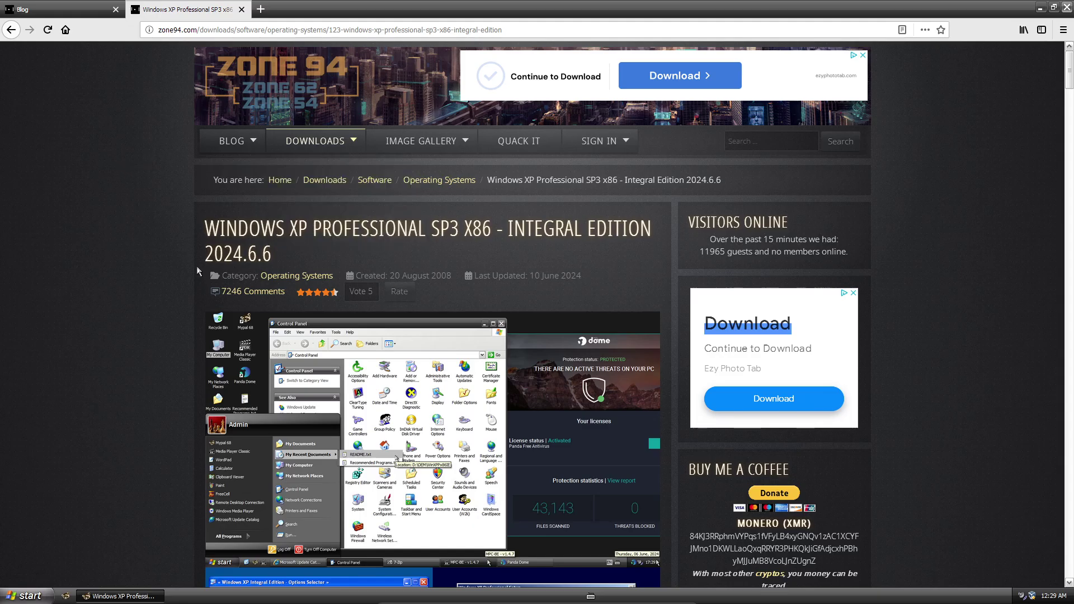
pyautogui.scroll(-15, 197, 270)
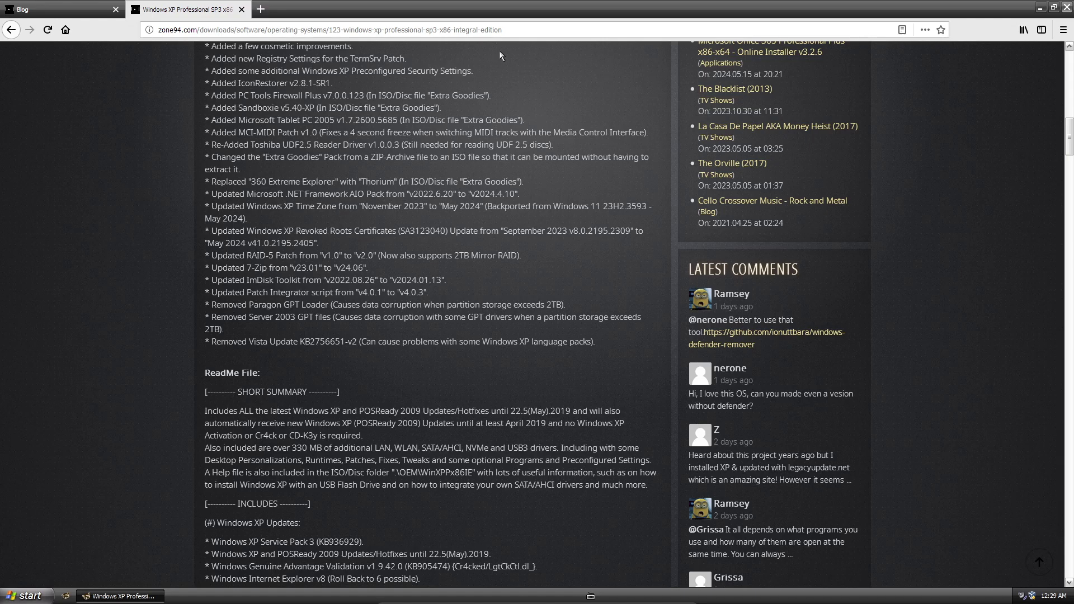
# Restore the Mypal window to a smaller size, move it to mid-desktop and exit it, closing both tabs.
pyautogui.click(1054, 8)
pyautogui.moveTo(388, 12); pyautogui.dragTo(556, 379)
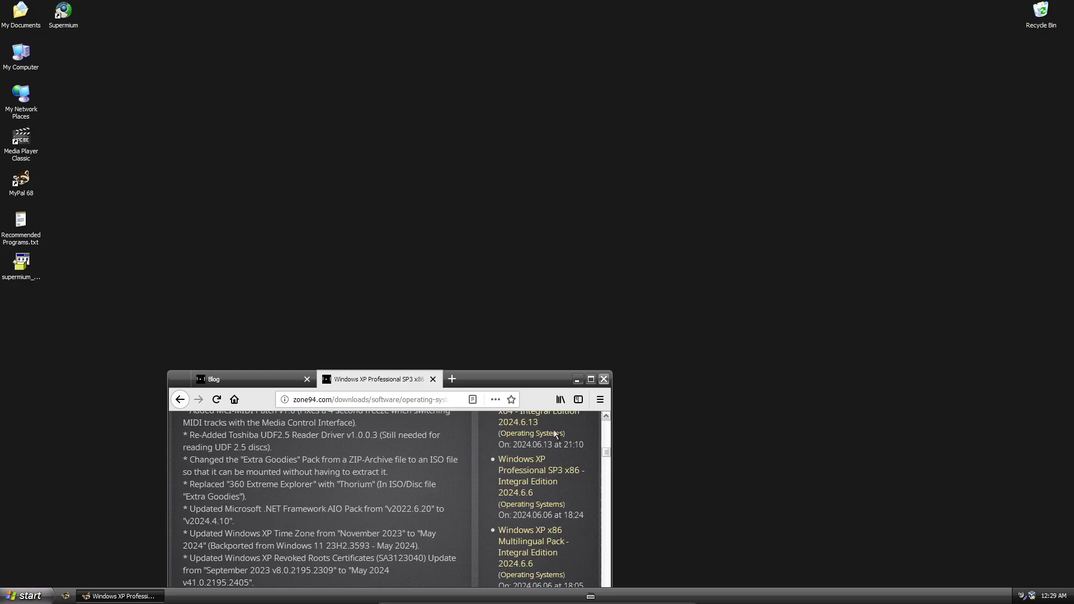
pyautogui.moveTo(556, 434); pyautogui.dragTo(700, 136)
pyautogui.click(748, 137)
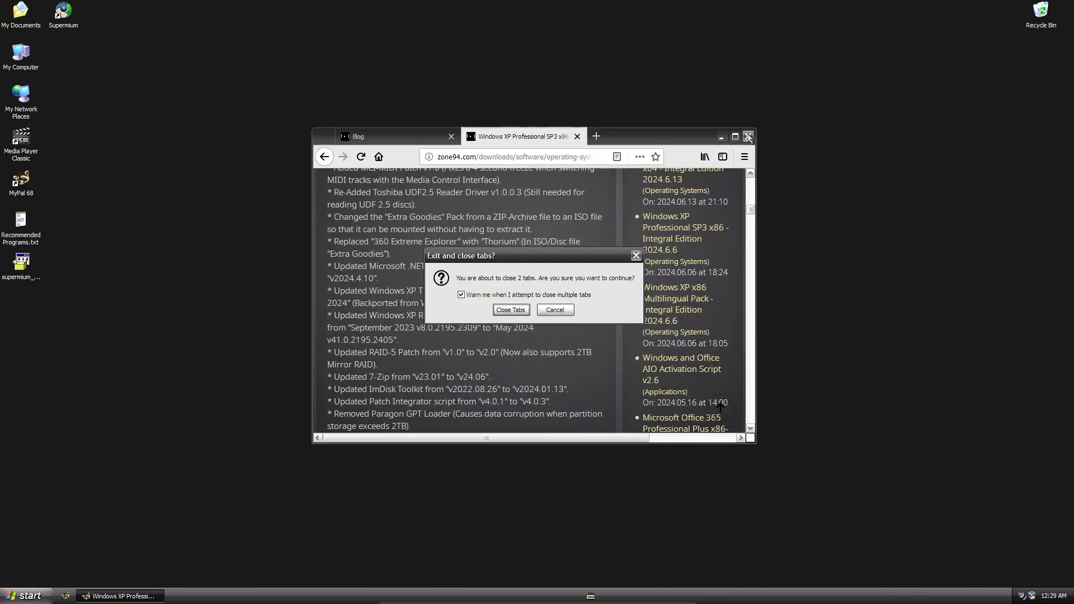
pyautogui.click(519, 309)
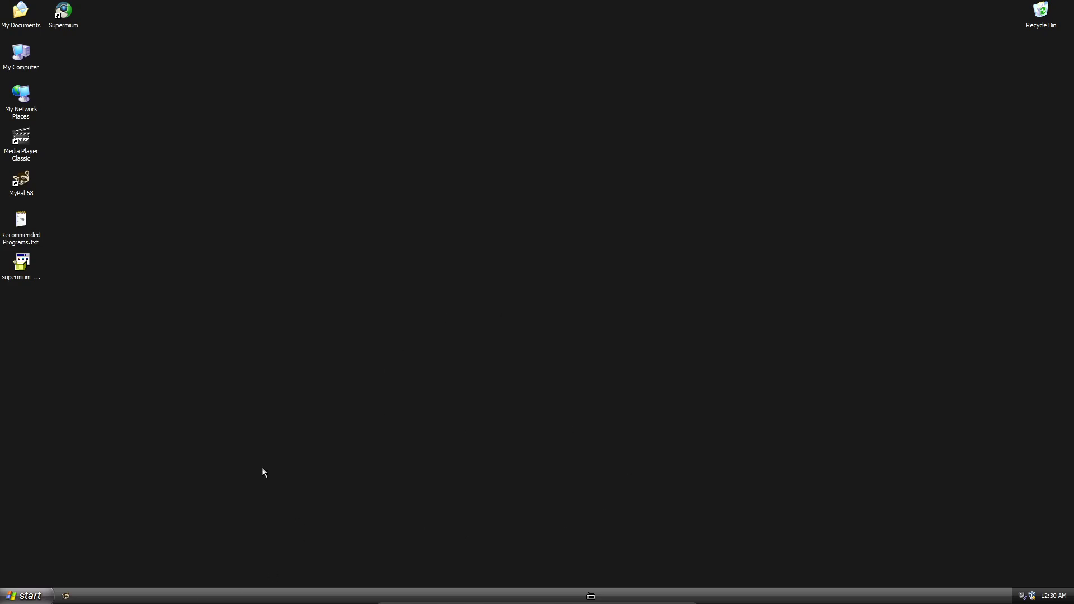
pyautogui.click(25, 596)
pyautogui.click(26, 596)
# Launch the Supermium browser from the desktop and maximize its window.
pyautogui.doubleClick(65, 10)
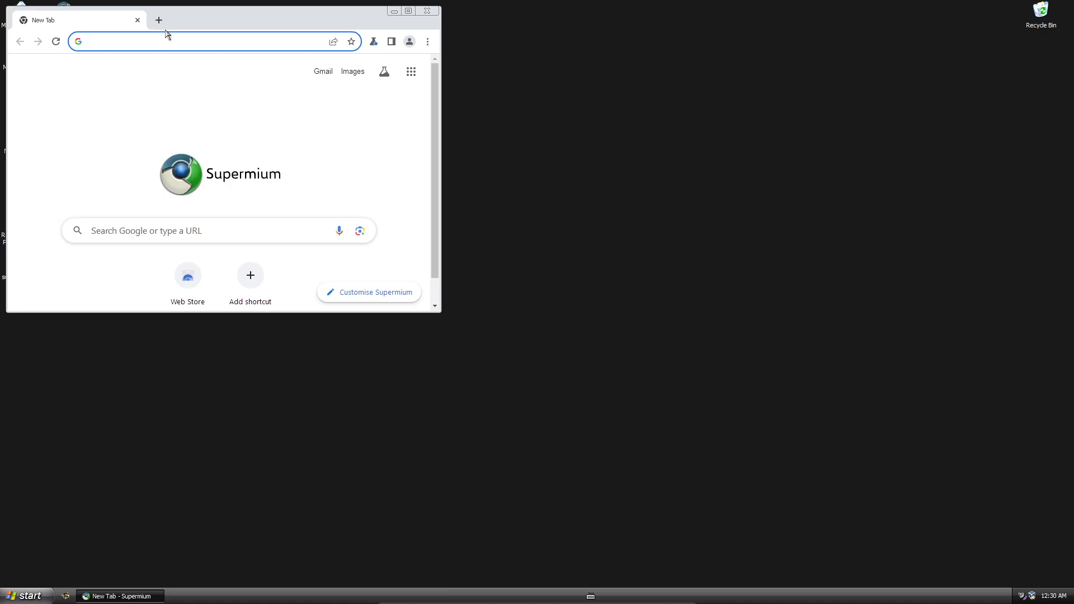
pyautogui.moveTo(211, 22); pyautogui.dragTo(216, 54)
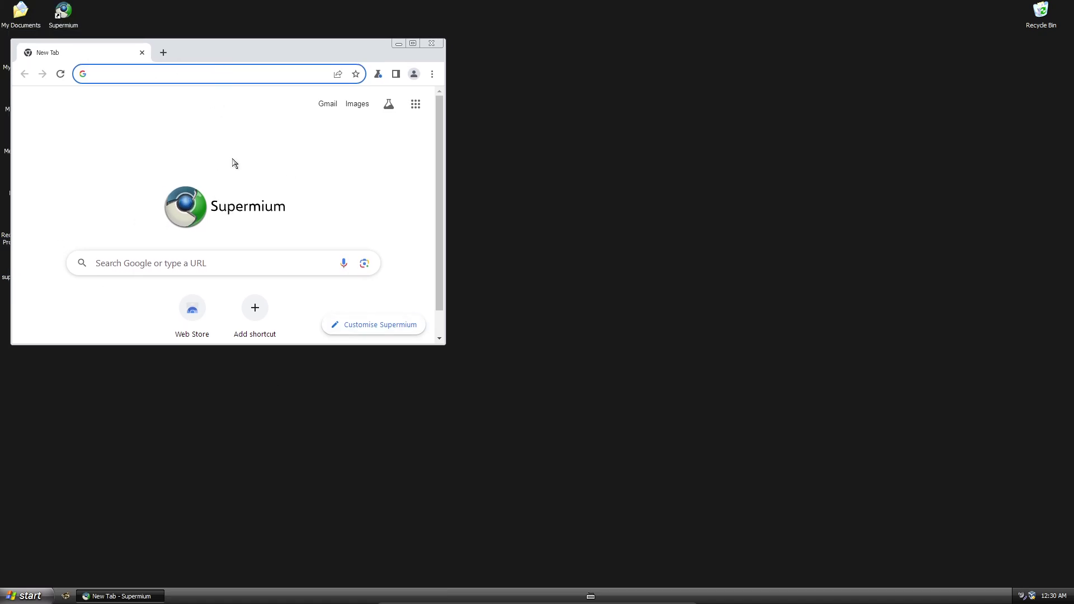
pyautogui.click(233, 264)
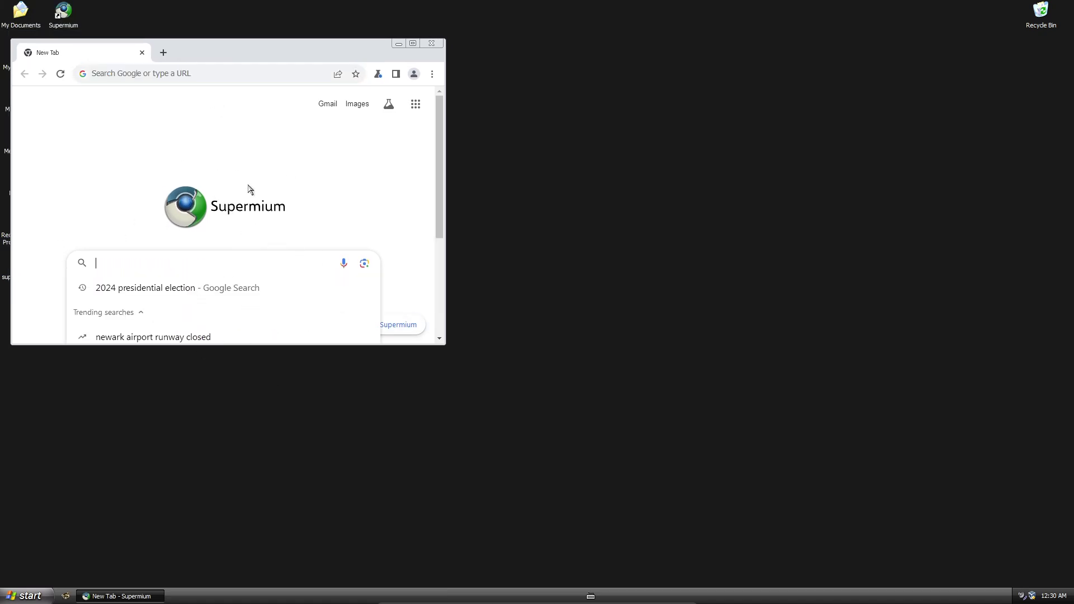
pyautogui.click(281, 208)
pyautogui.click(413, 44)
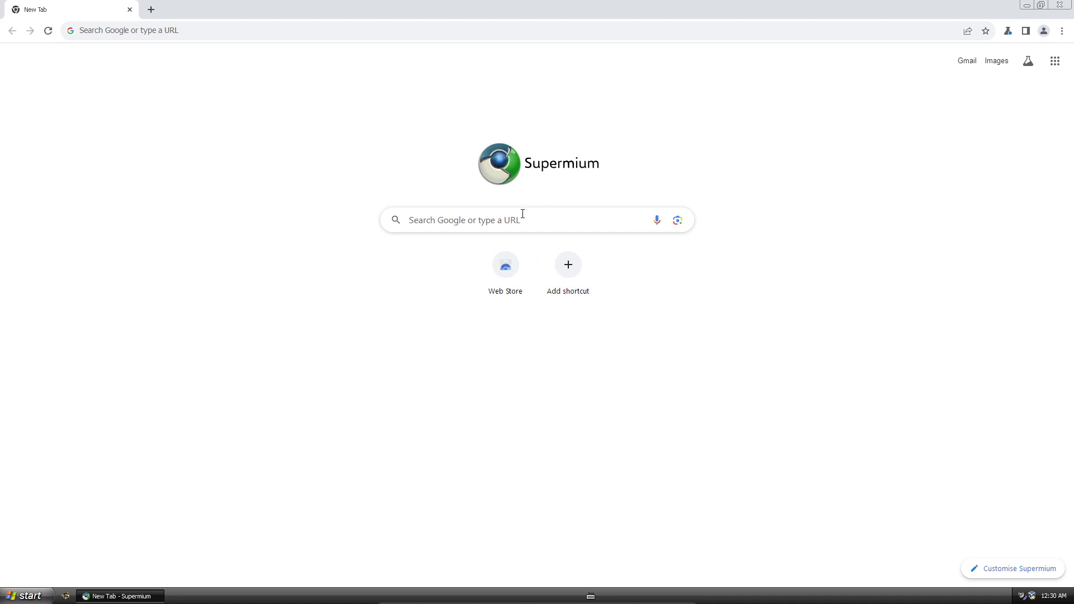
# Search Google for "superium" from the new tab page.
pyautogui.click(523, 215)
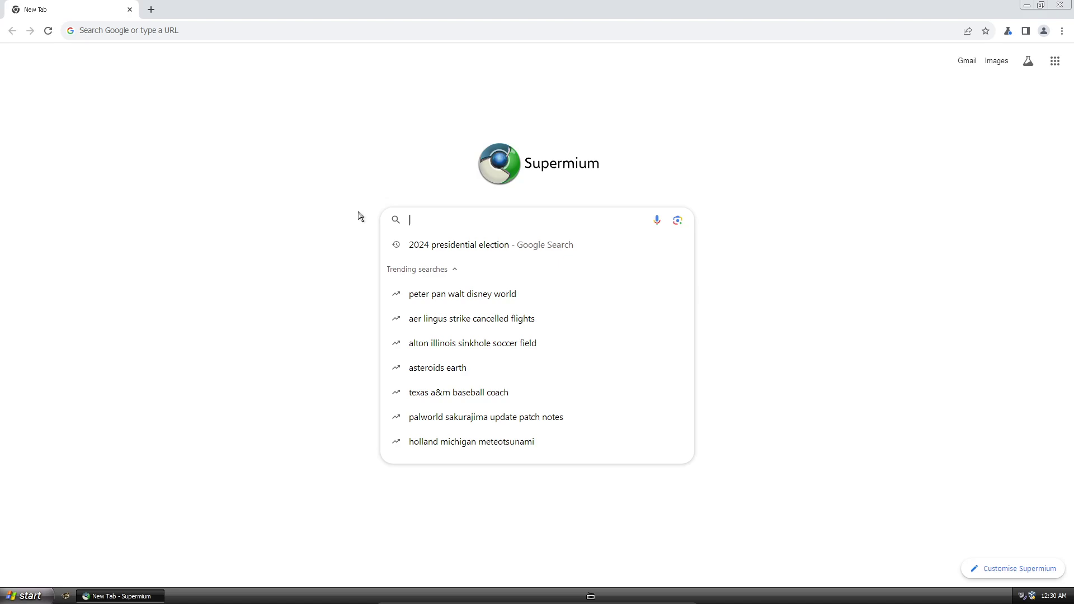
pyautogui.write('suer')
pyautogui.write('io')
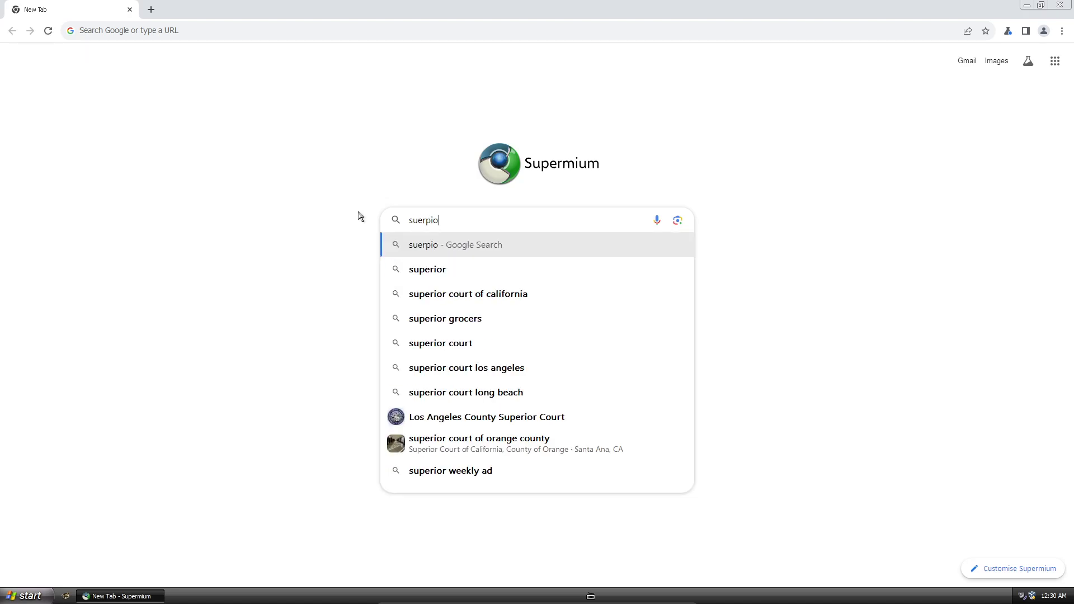
pyautogui.press('BackSpace')
pyautogui.press('BackSpace')
pyautogui.press('BackSpace')
pyautogui.press('BackSpace')
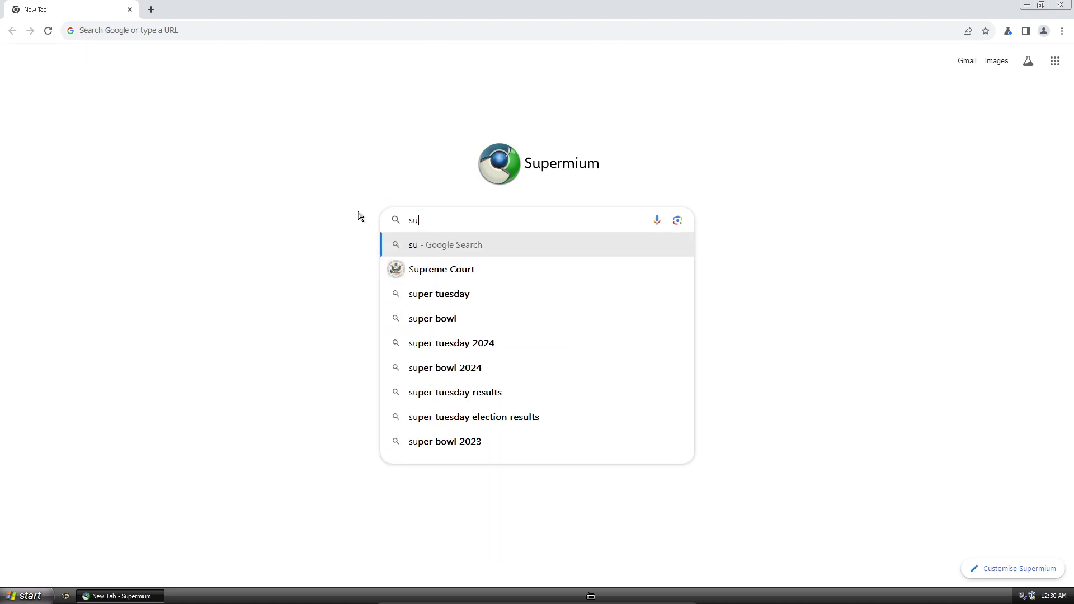
pyautogui.write('perium')
pyautogui.press('Return')
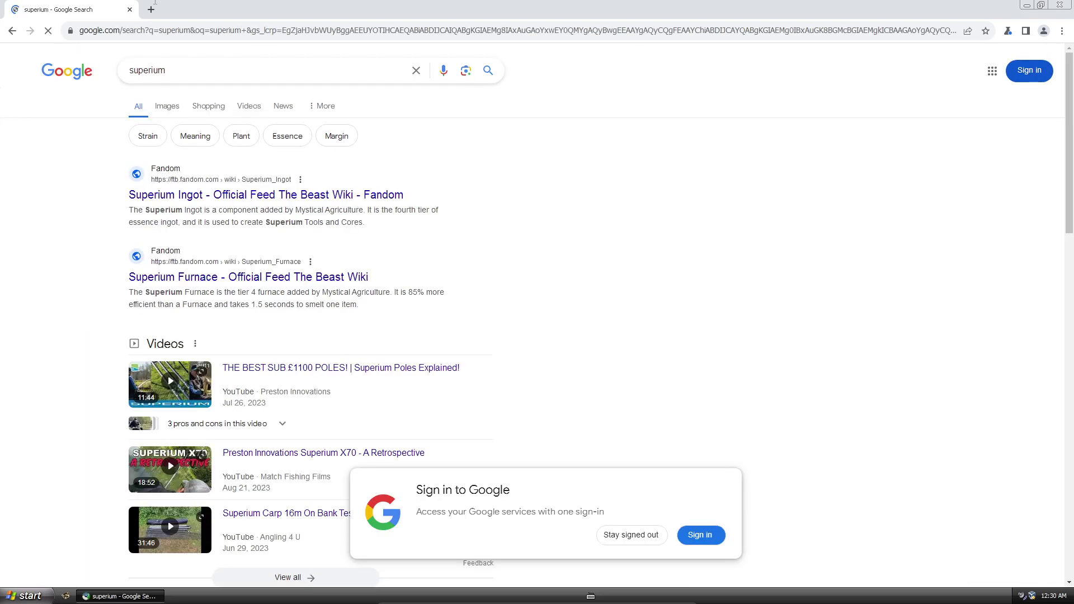
# Extend the Google search to "superium broswer" and open the win32ss/supermium GitHub repository from the results.
pyautogui.click(259, 69)
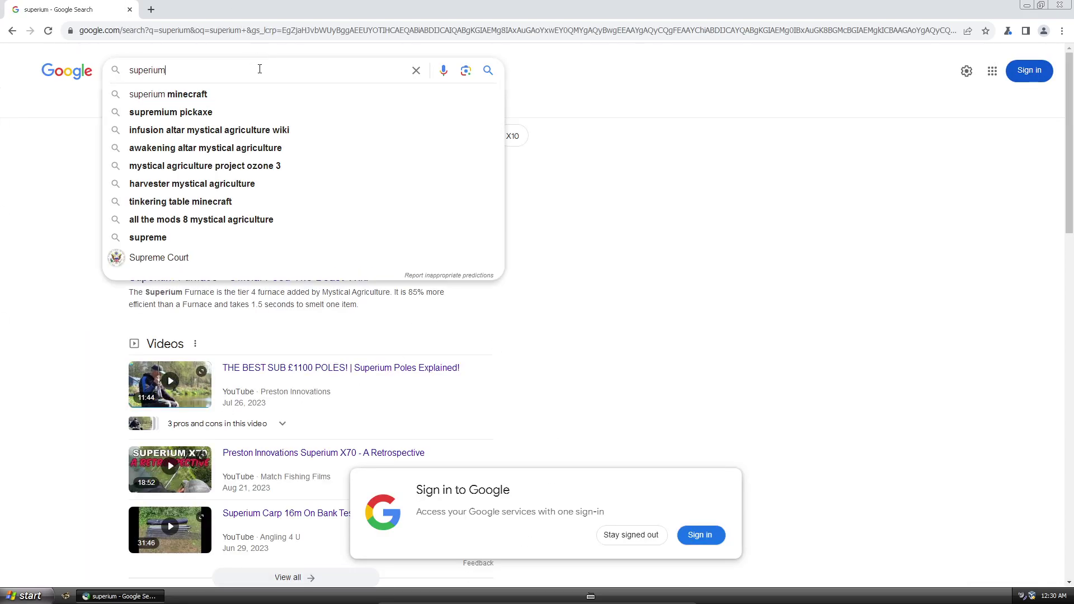
pyautogui.write('broswer')
pyautogui.press('Return')
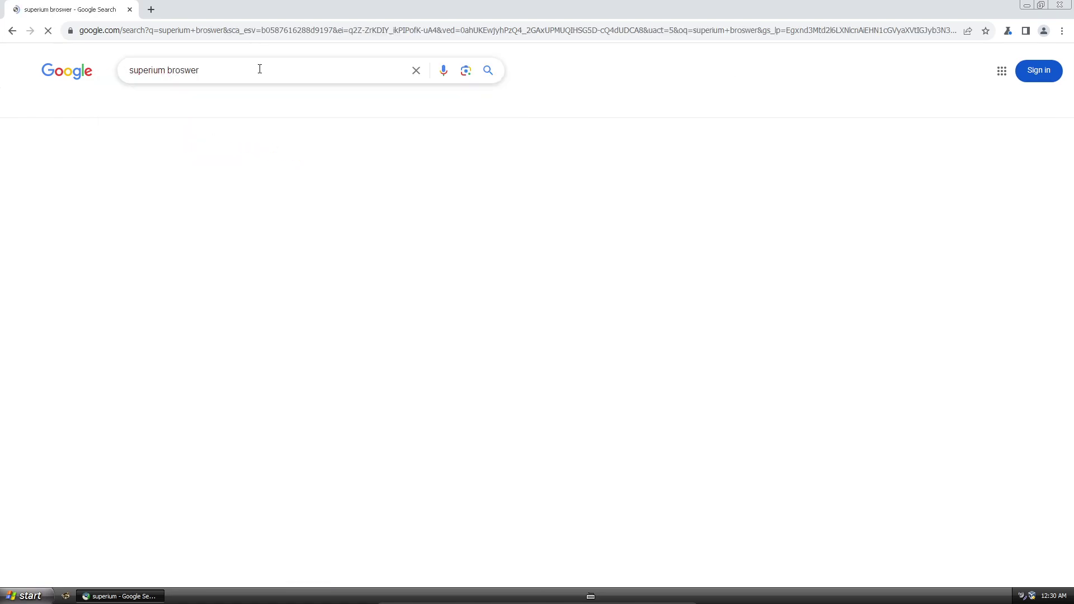
pyautogui.click(185, 208)
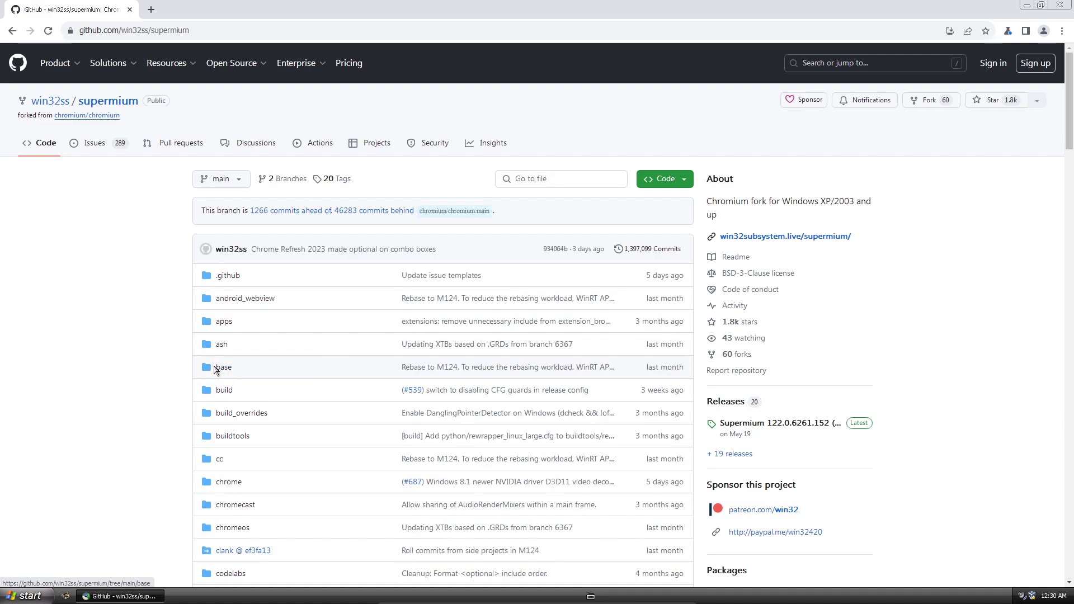
# Open a new browser tab, check the Windows version with winver, and return to the GitHub repository tab.
pyautogui.click(151, 10)
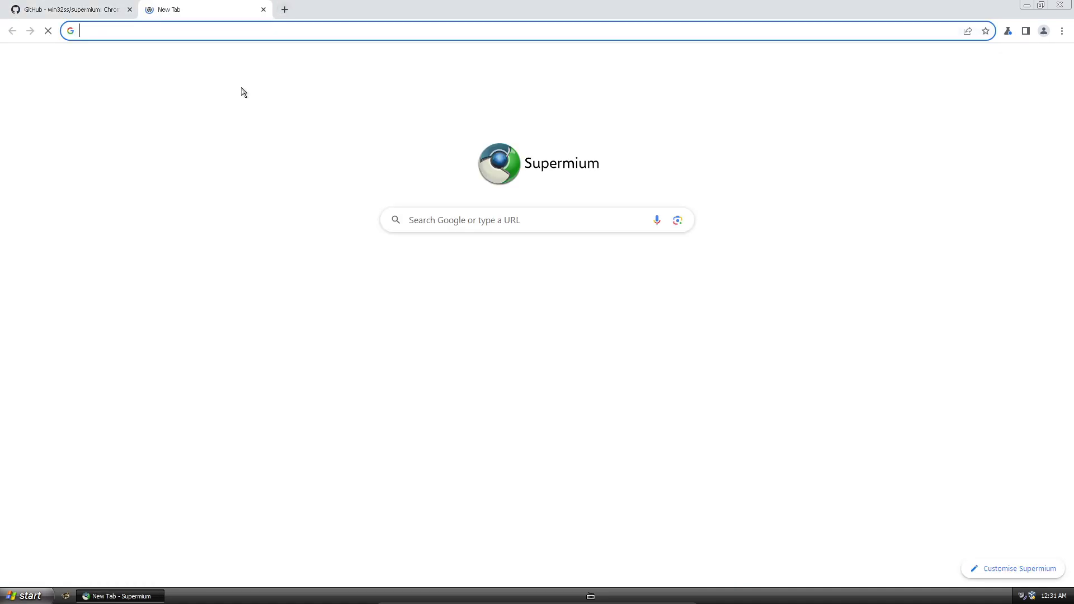
pyautogui.press('super+r')
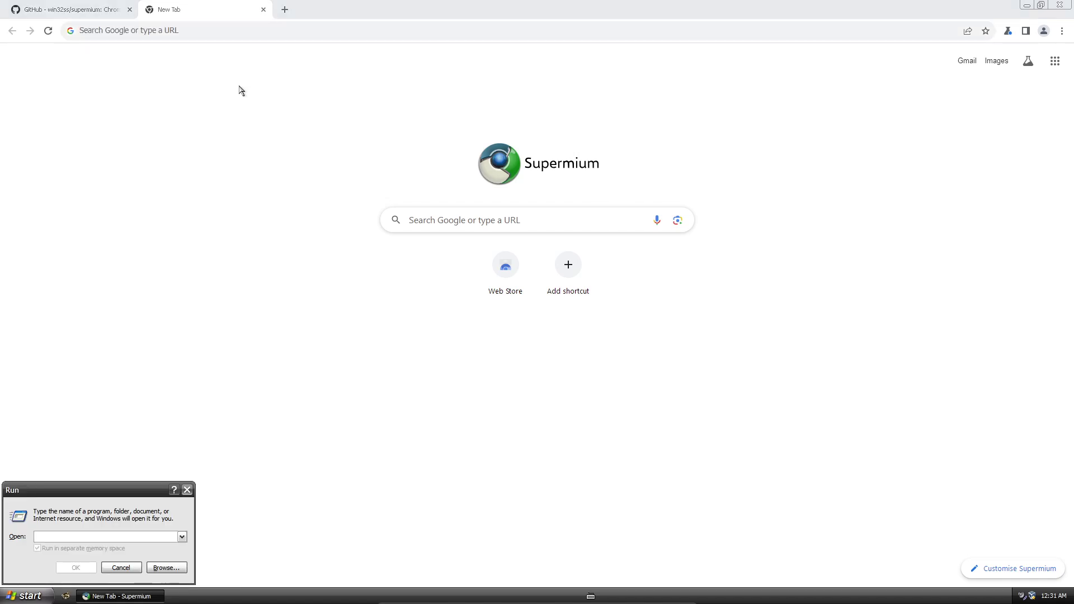
pyautogui.write('winver')
pyautogui.press('Return')
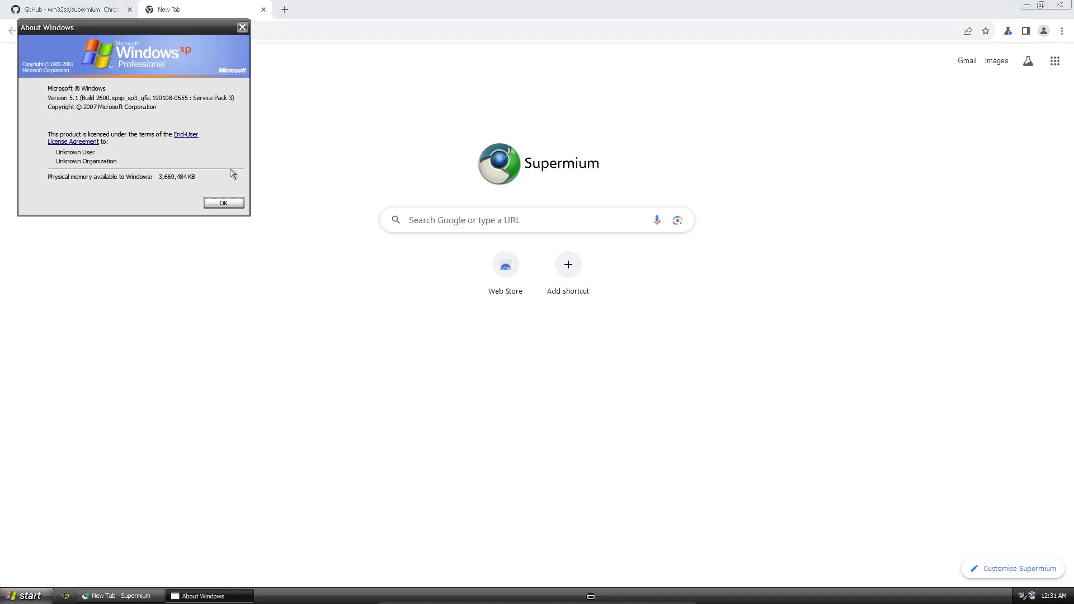
pyautogui.click(215, 203)
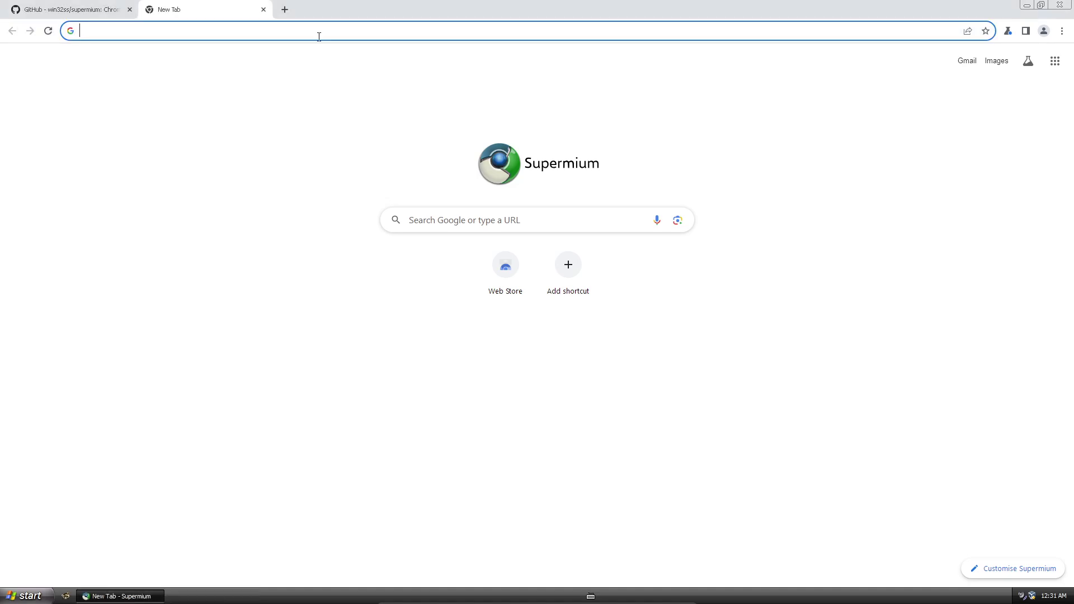
pyautogui.click(95, 8)
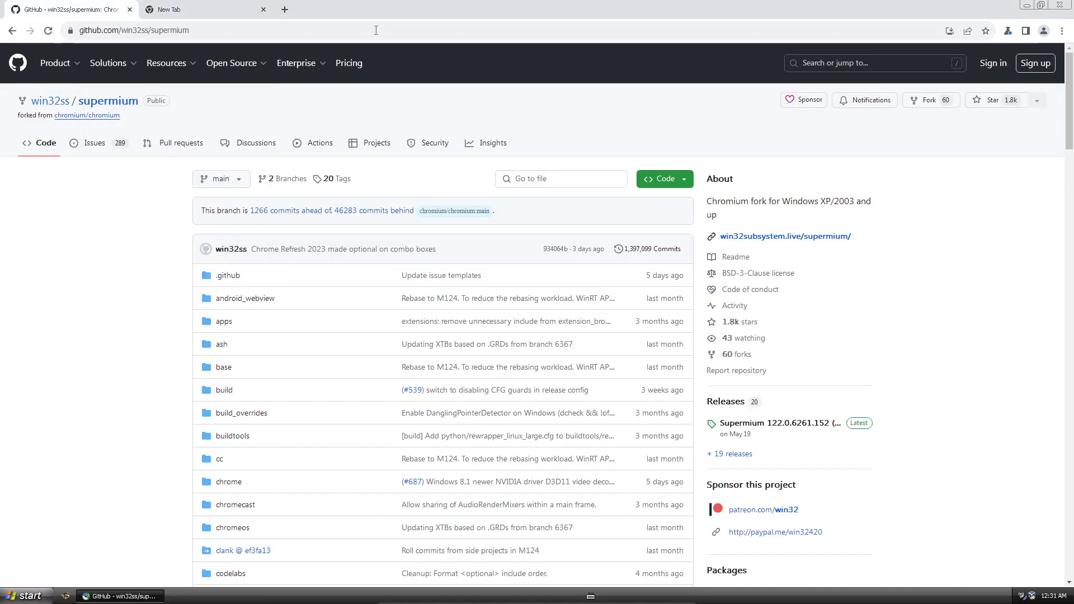
# Restore the browser window to a smaller size and move it to the upper middle of the desktop.
pyautogui.click(1040, 5)
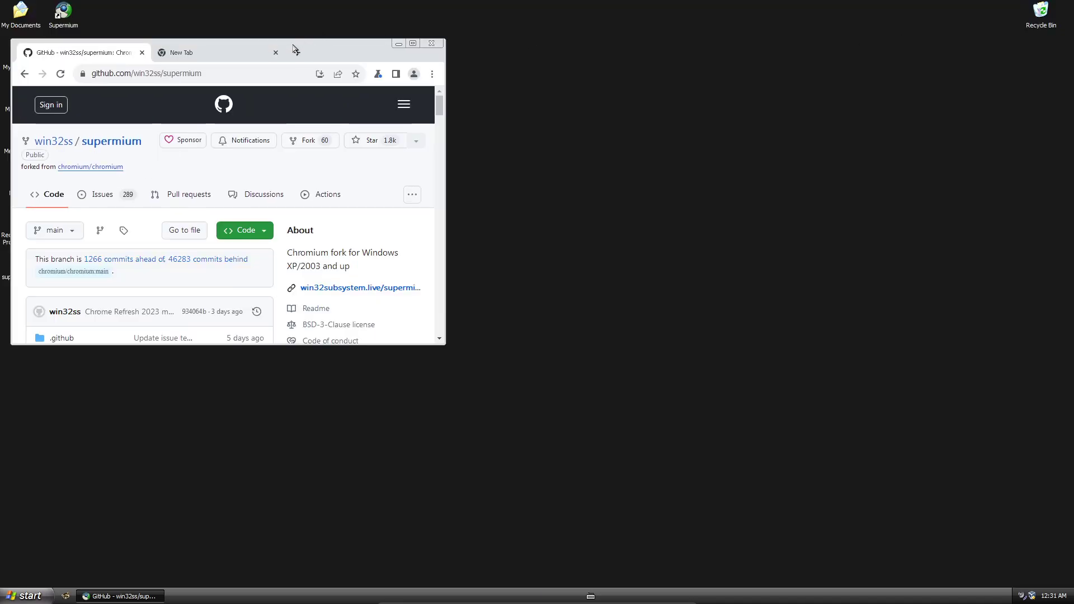
pyautogui.moveTo(295, 49); pyautogui.dragTo(587, 185)
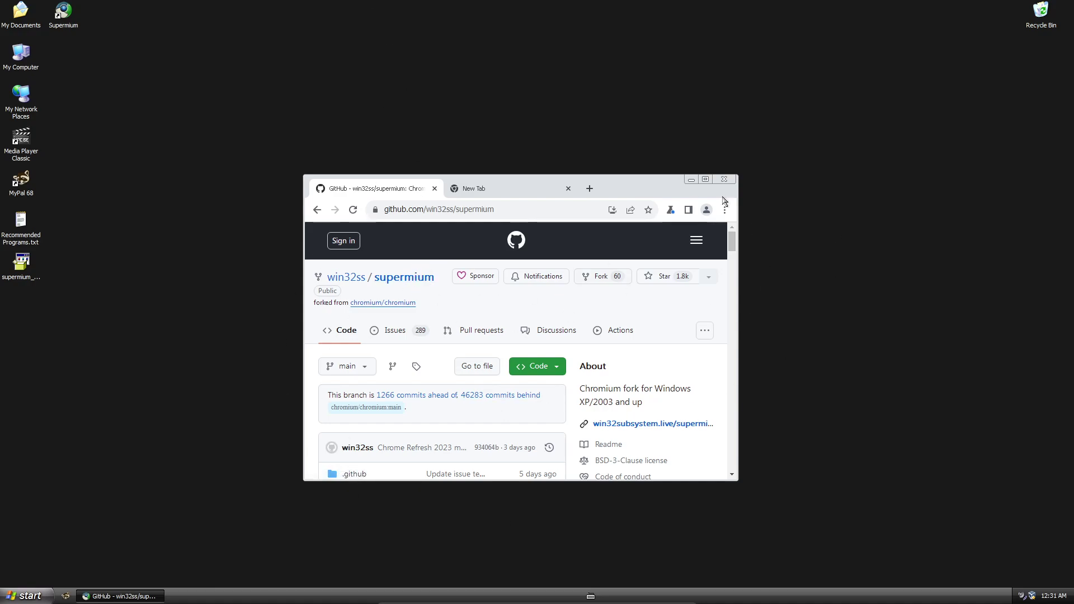
pyautogui.click(705, 179)
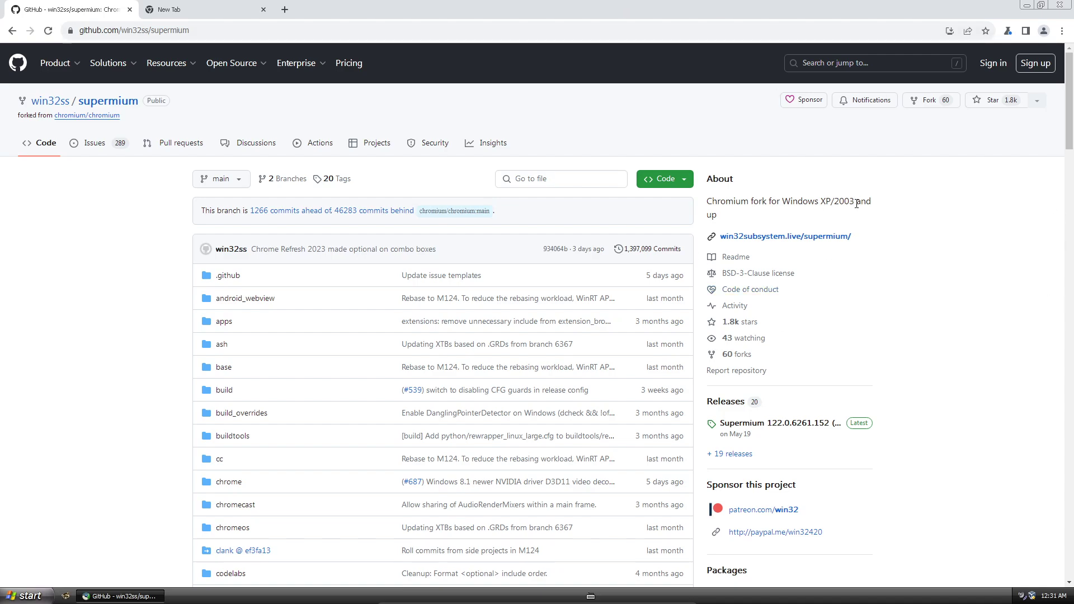
pyautogui.click(1041, 5)
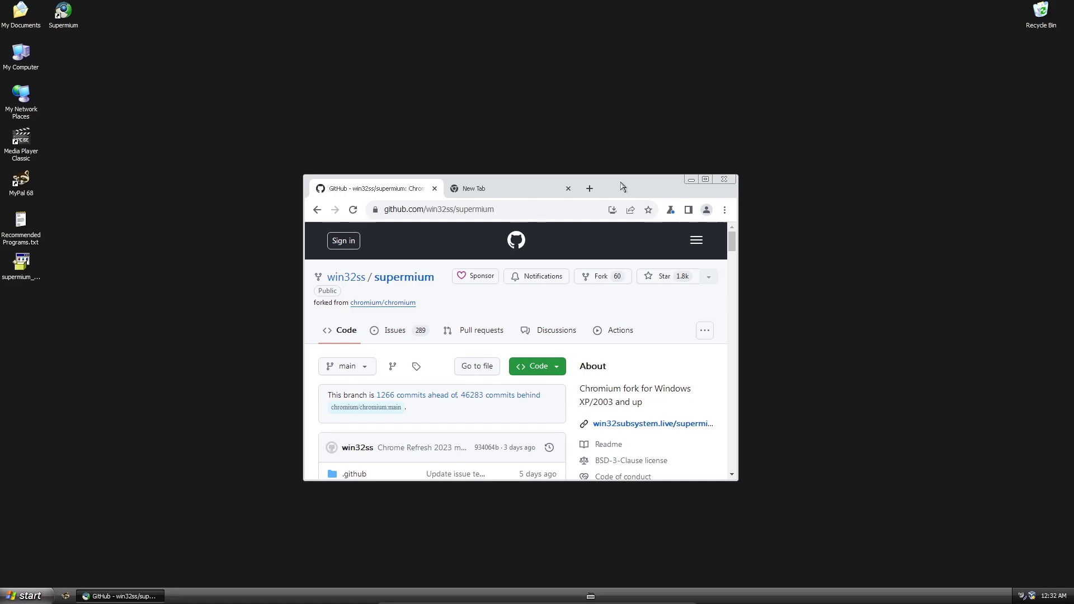
pyautogui.moveTo(622, 186); pyautogui.dragTo(688, 103)
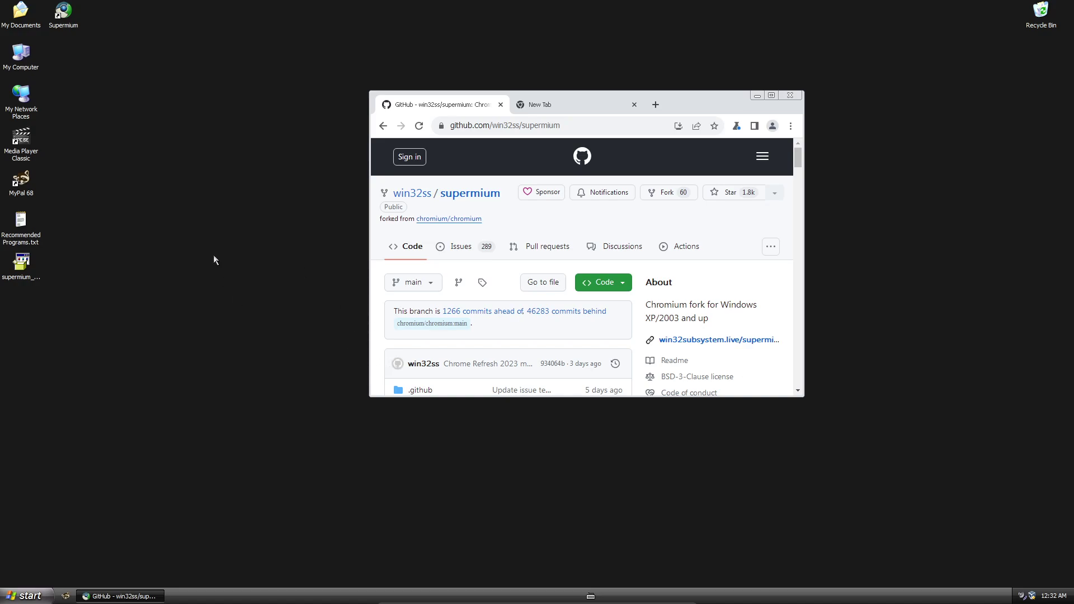
pyautogui.press('super')
pyautogui.press('r')
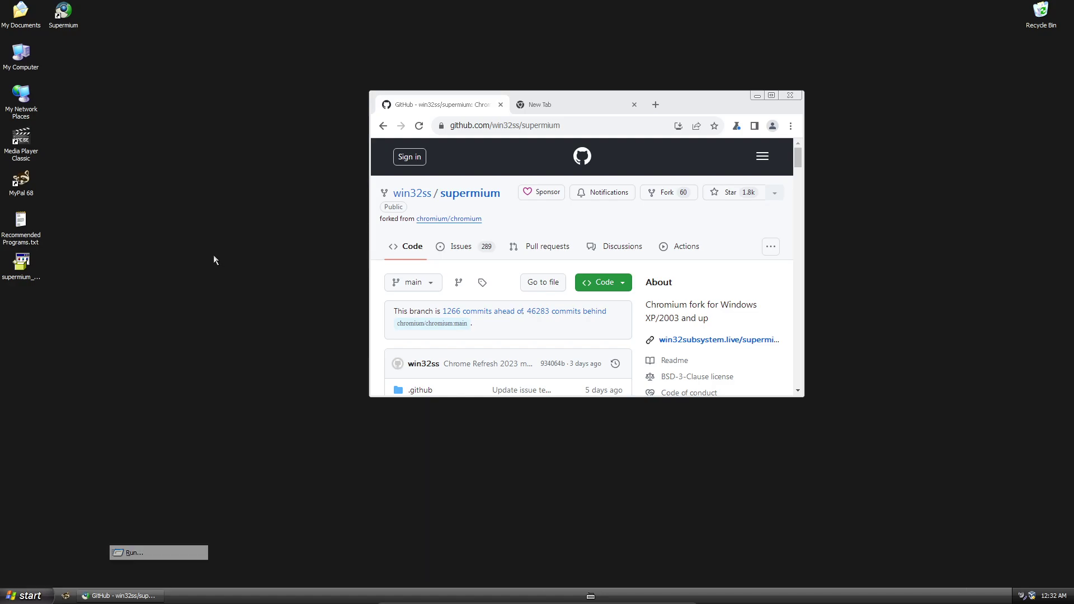
pyautogui.press('BackSpace')
pyautogui.press('Escape')
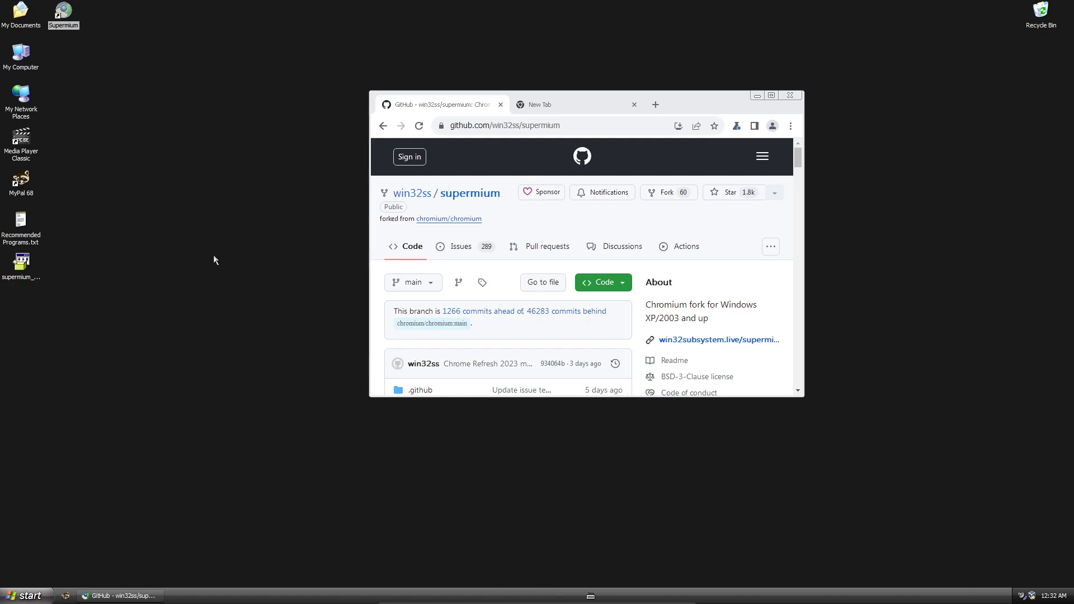
# Open Control Panel and turn Windows Firewall on.
pyautogui.click(25, 596)
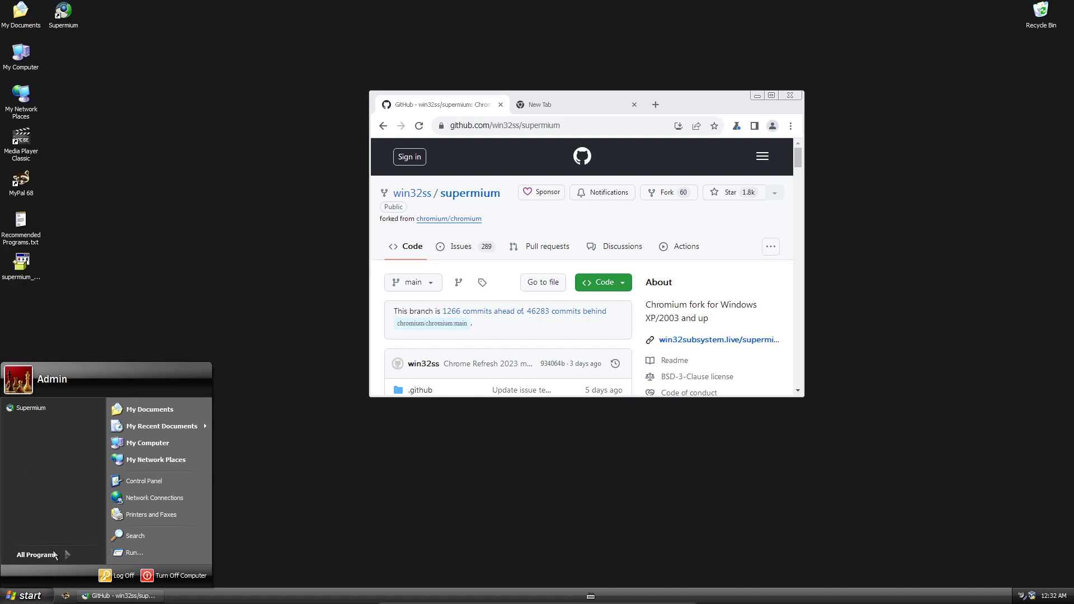
pyautogui.click(153, 480)
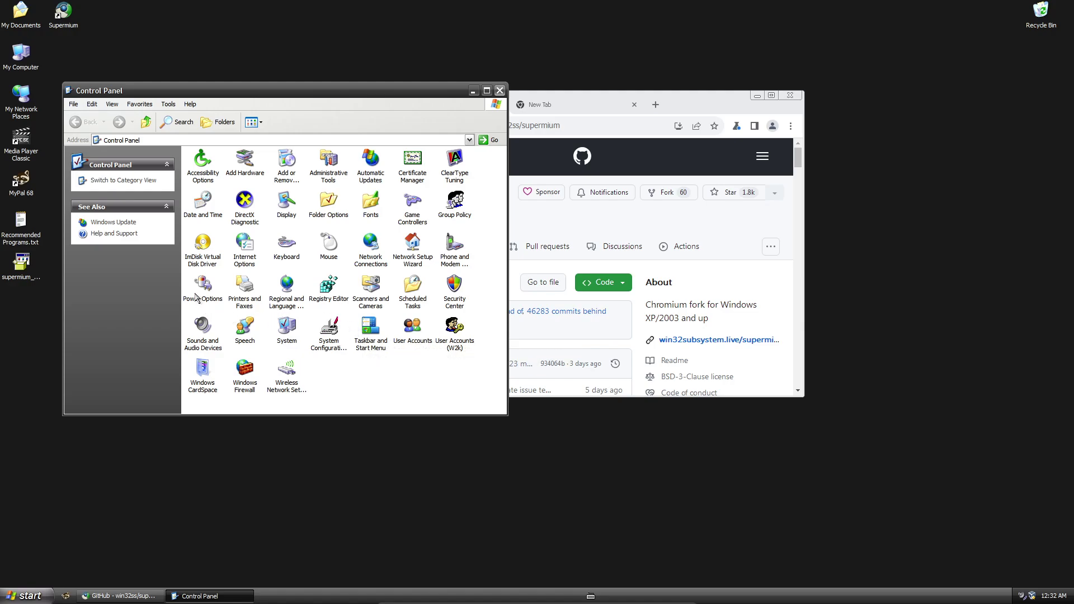
pyautogui.doubleClick(239, 368)
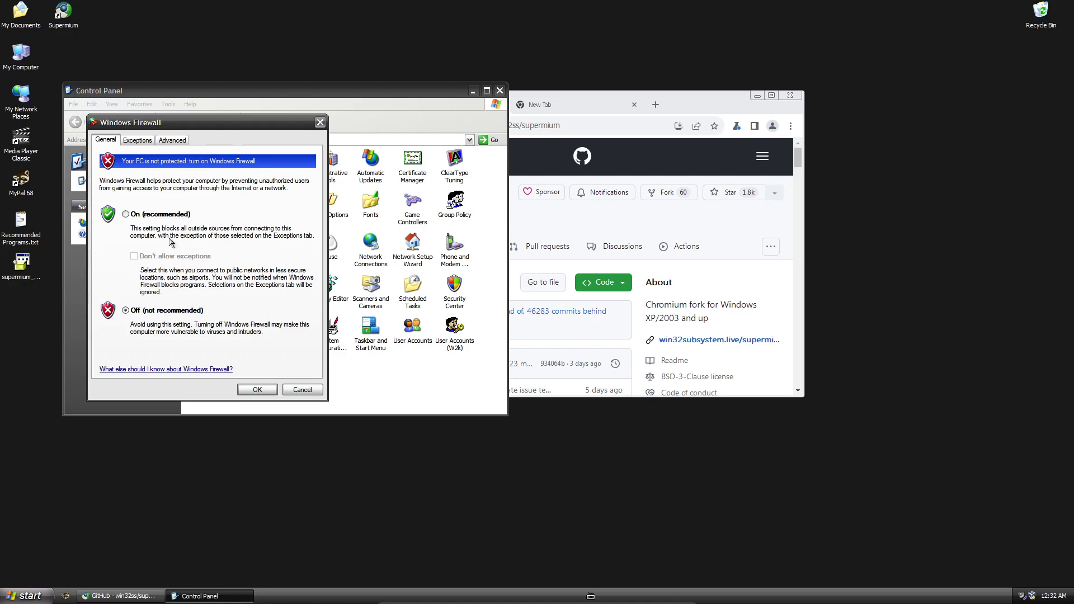
pyautogui.click(126, 215)
pyautogui.click(257, 390)
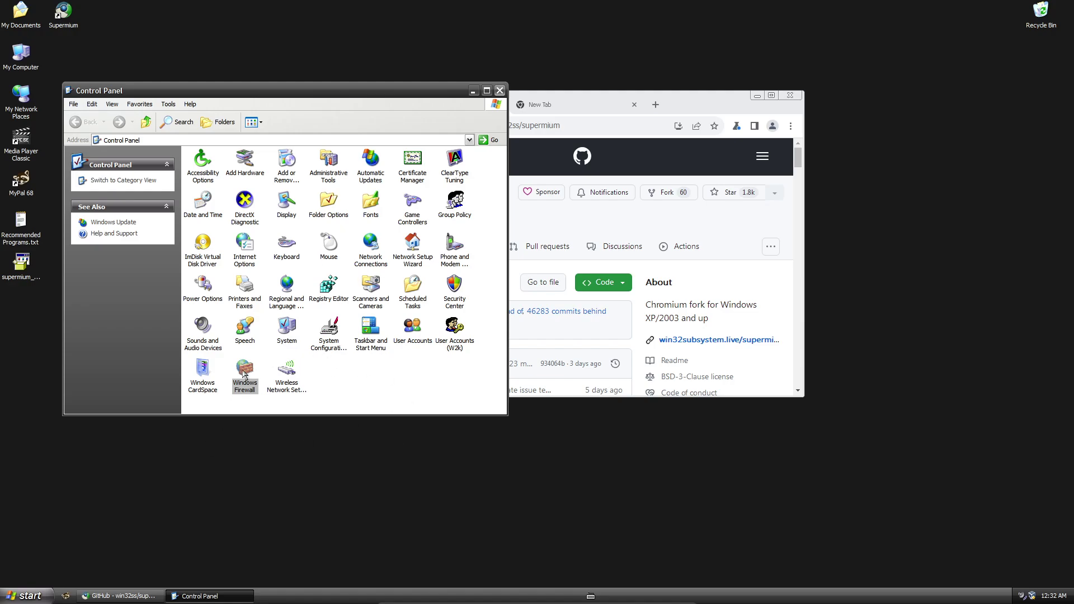
# Reopen the Windows Firewall settings and enable the "Don't allow exceptions" option.
pyautogui.doubleClick(244, 374)
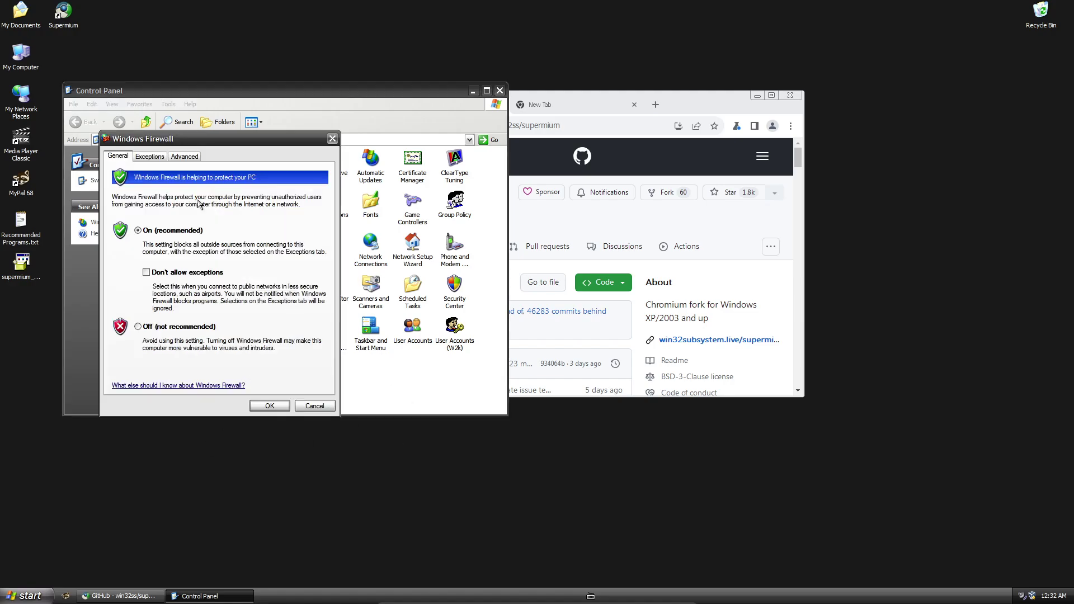
pyautogui.click(189, 272)
pyautogui.click(269, 406)
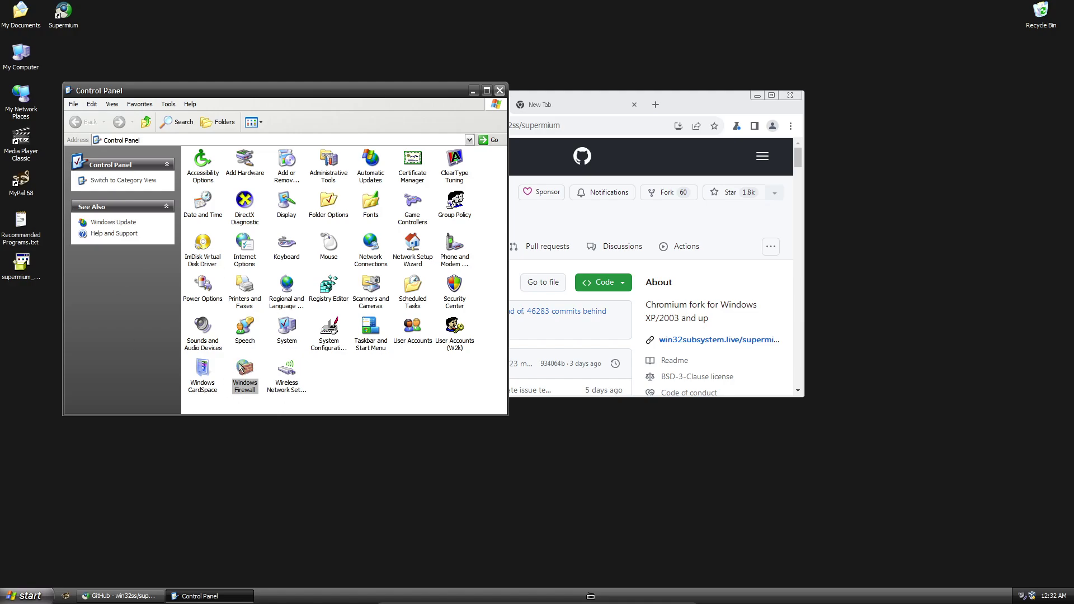
# Review the Windows Firewall settings once more, accept them, and close Control Panel.
pyautogui.doubleClick(244, 369)
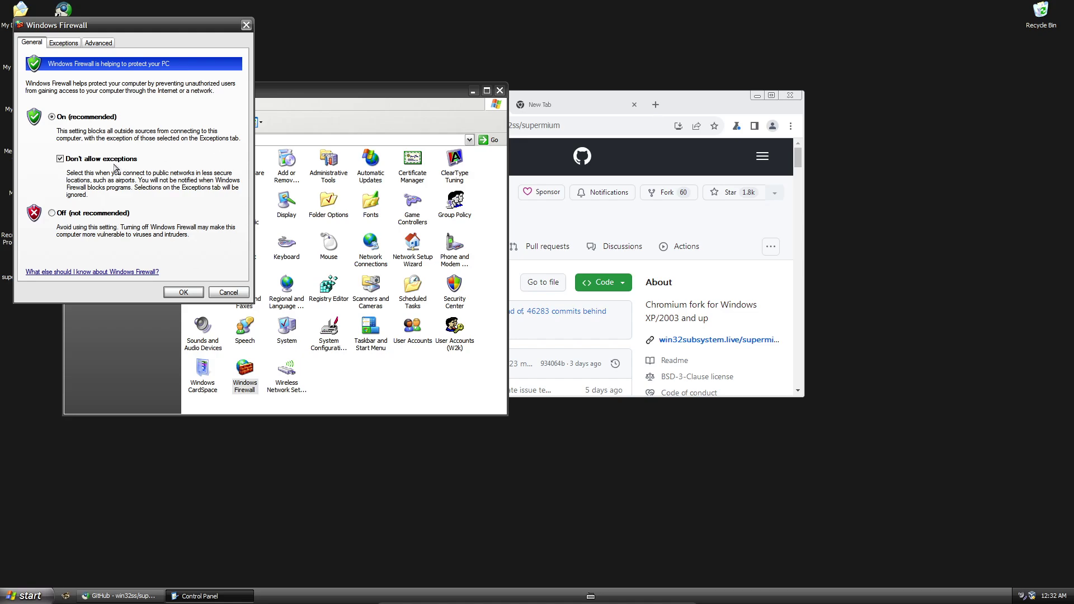
pyautogui.moveTo(150, 26); pyautogui.dragTo(356, 170)
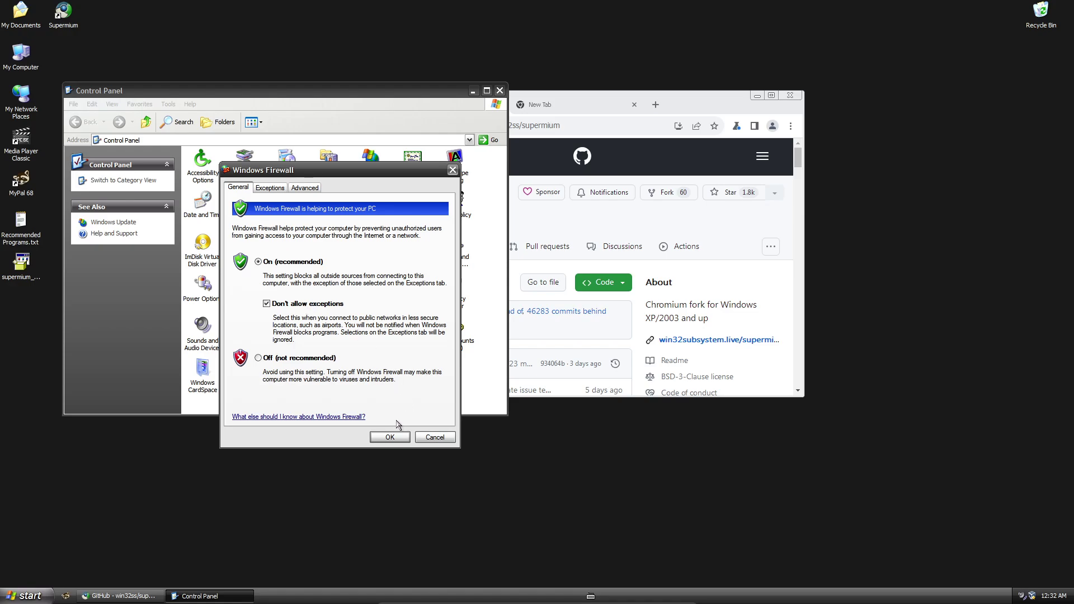
pyautogui.click(389, 439)
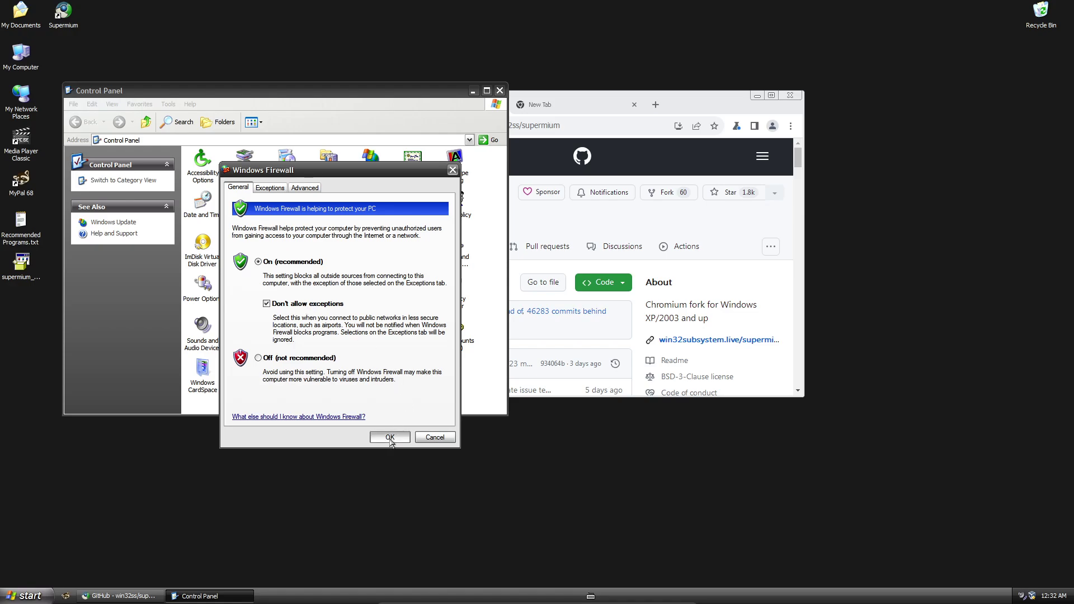
pyautogui.click(500, 91)
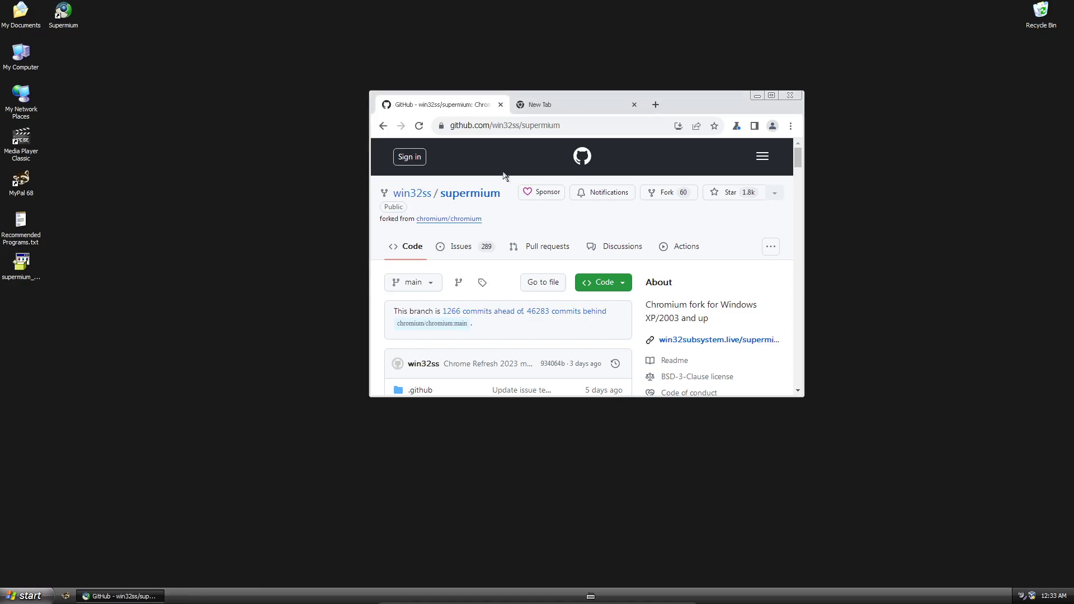
# Maximize the browser, examine the Supermium 122.0.6261.152 release notes and downloadable assets, and return to the repository page.
pyautogui.click(772, 96)
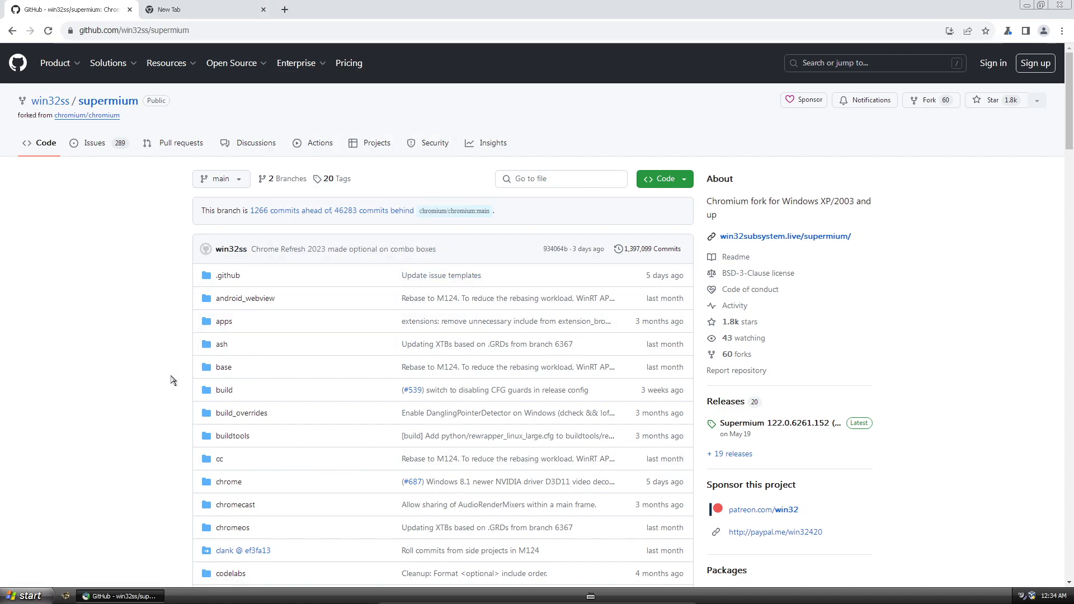
pyautogui.click(746, 423)
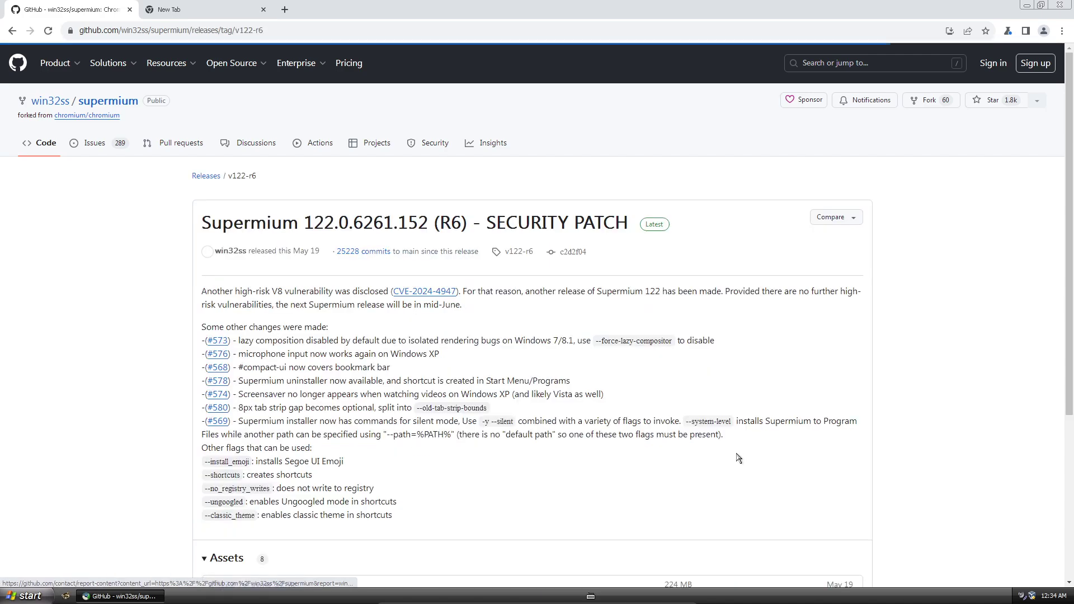
pyautogui.scroll(-4, 425, 257)
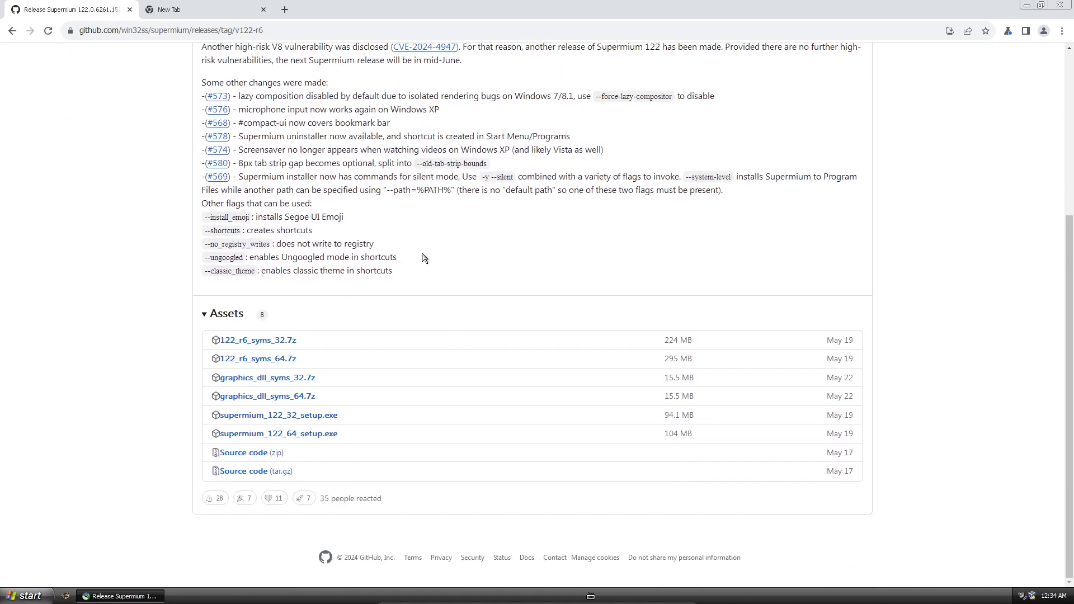
pyautogui.scroll(4, 296, 307)
pyautogui.click(12, 30)
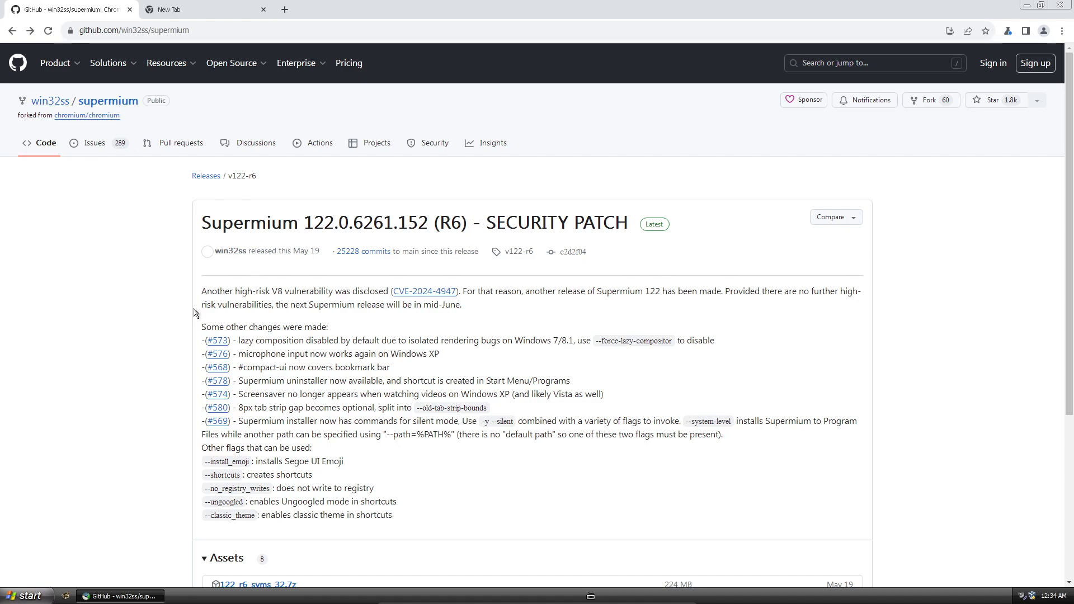
# Switch to the new tab, repeat the earlier Google search for "superium", and skim its results.
pyautogui.click(184, 9)
pyautogui.click(431, 213)
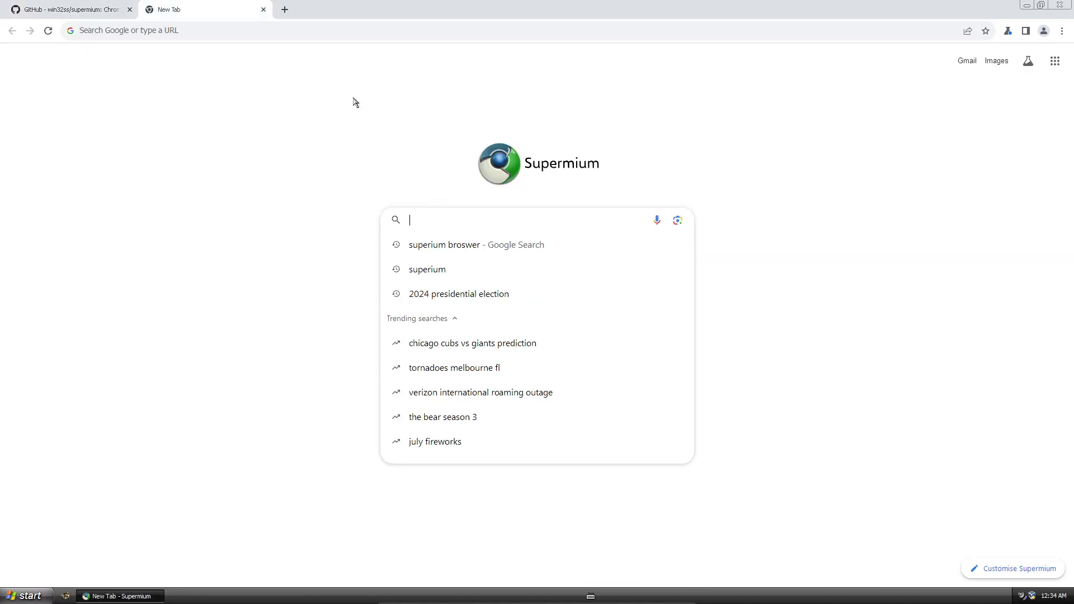
pyautogui.click(434, 269)
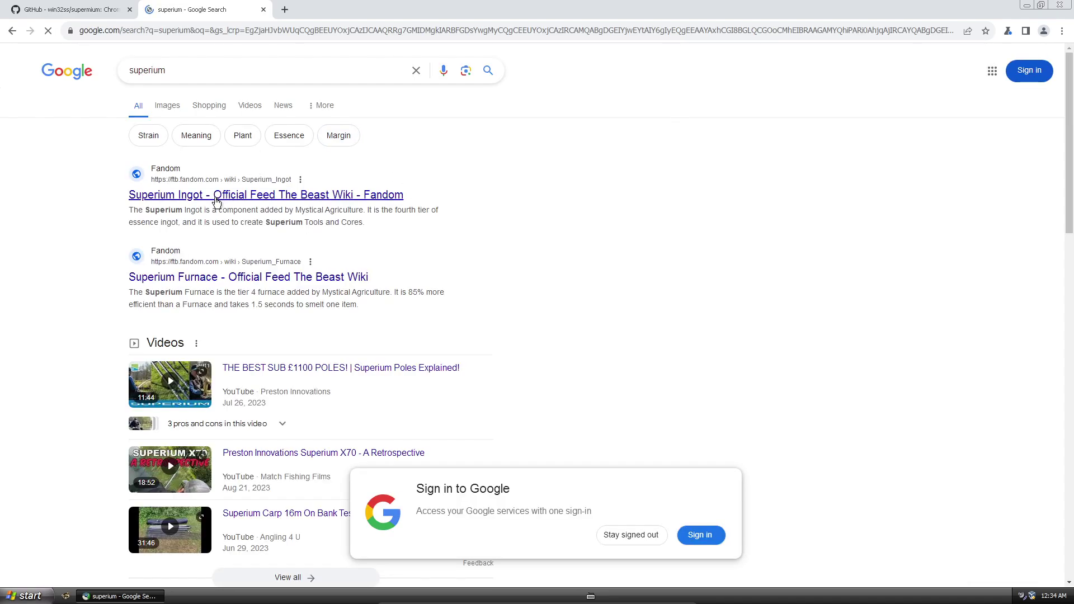
pyautogui.scroll(-5, 168, 252)
pyautogui.scroll(5, 185, 167)
# Extend the Google search to "superium web browser" and look through the results.
pyautogui.click(200, 78)
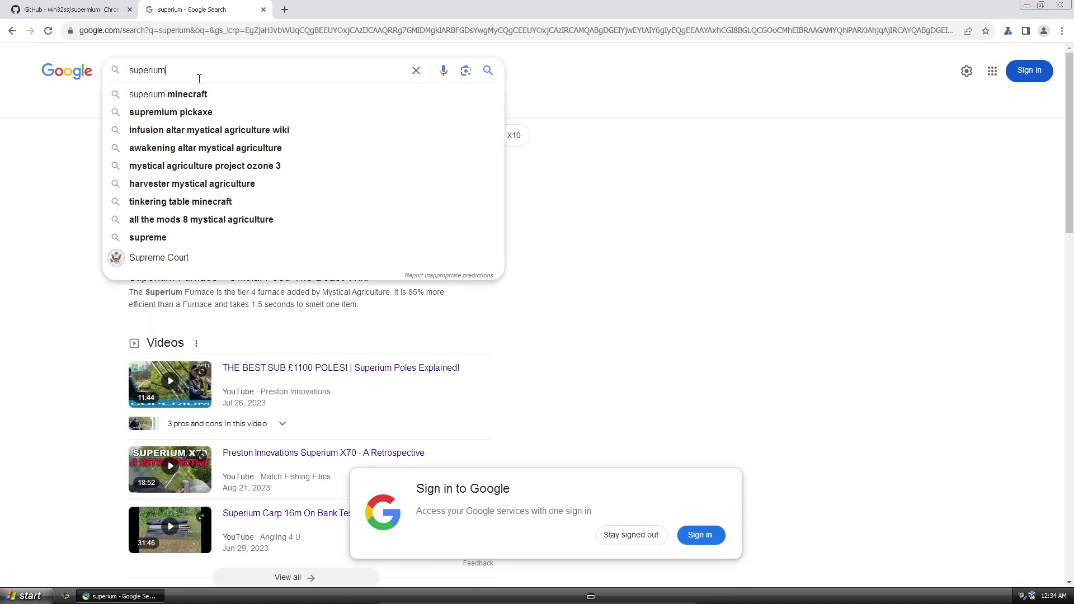
pyautogui.write('web')
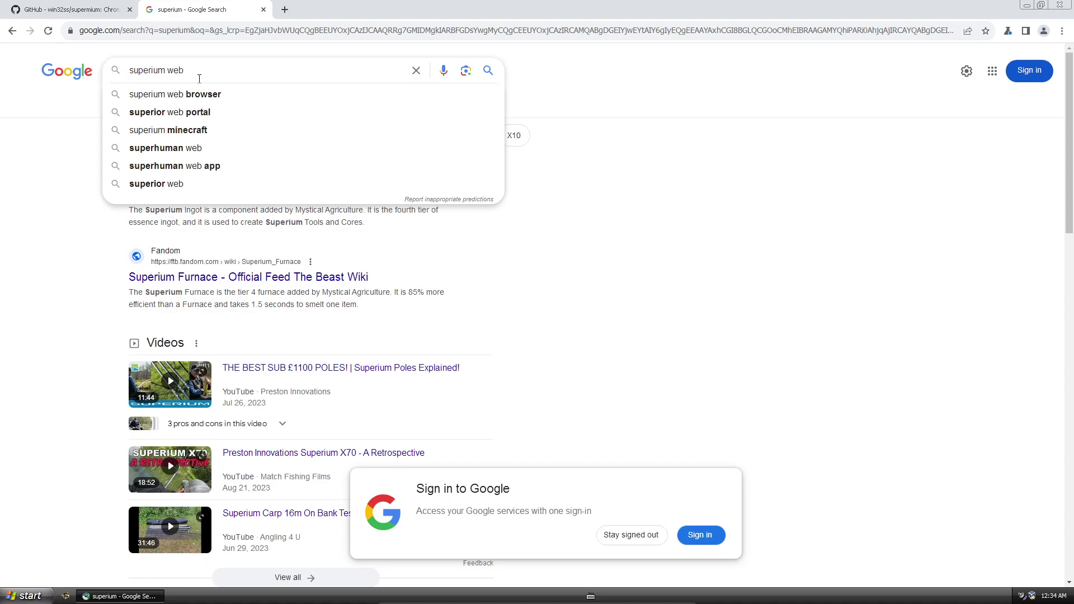
pyautogui.click(173, 94)
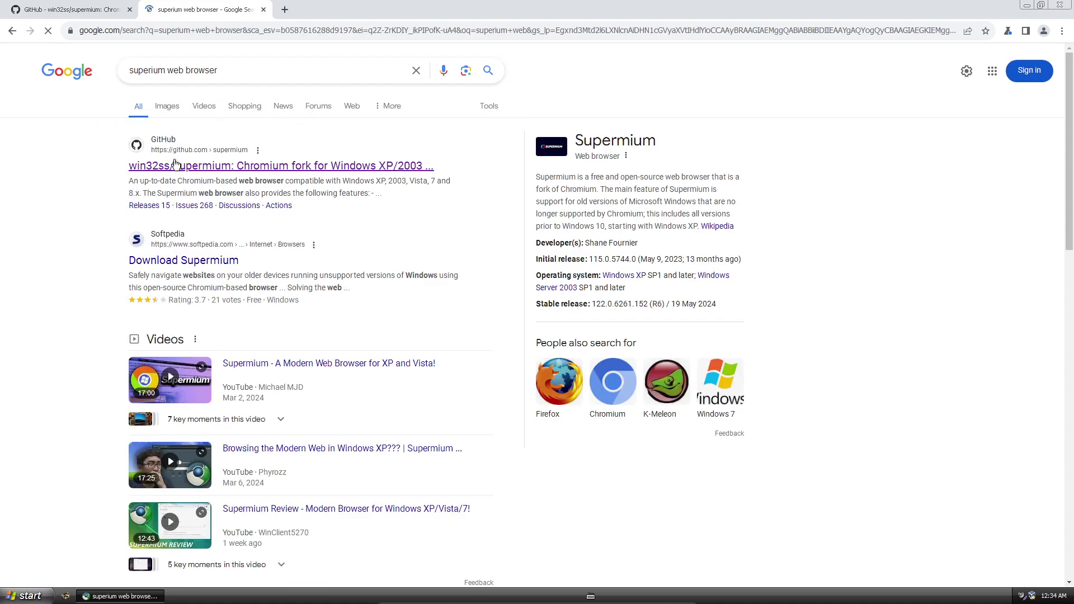
pyautogui.scroll(-6, 128, 246)
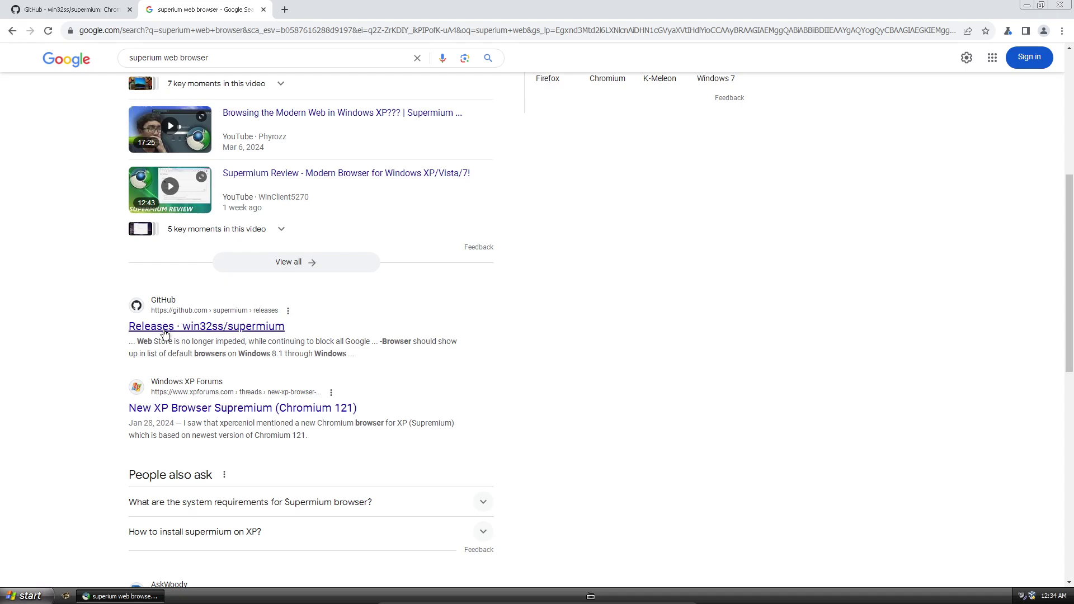
pyautogui.scroll(-6, 147, 307)
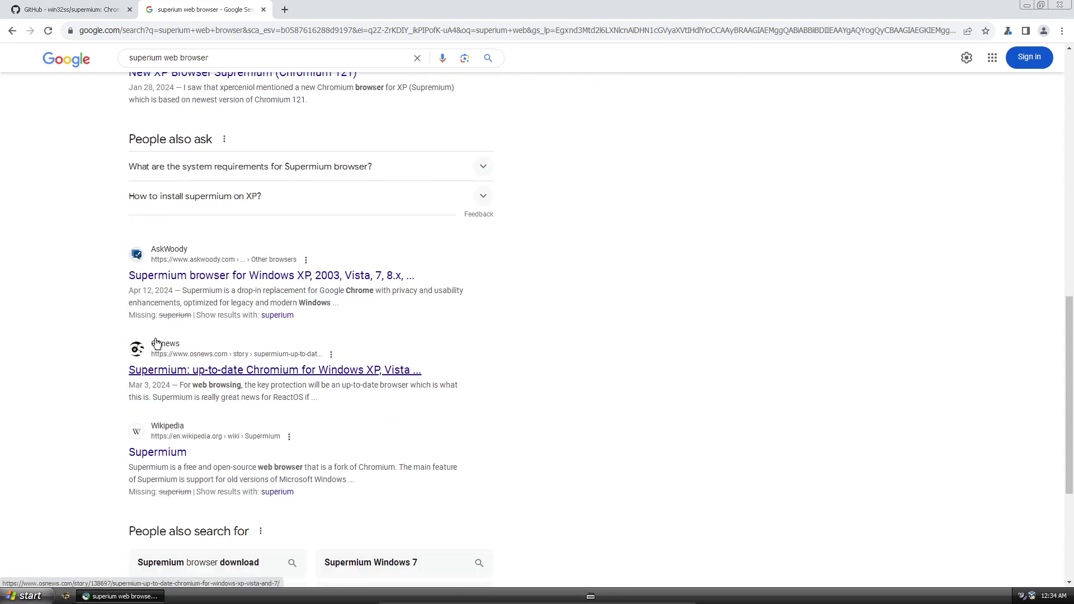
# Switch the Google search to the suggested query "supremium browser download".
pyautogui.scroll(12, 135, 214)
pyautogui.click(225, 74)
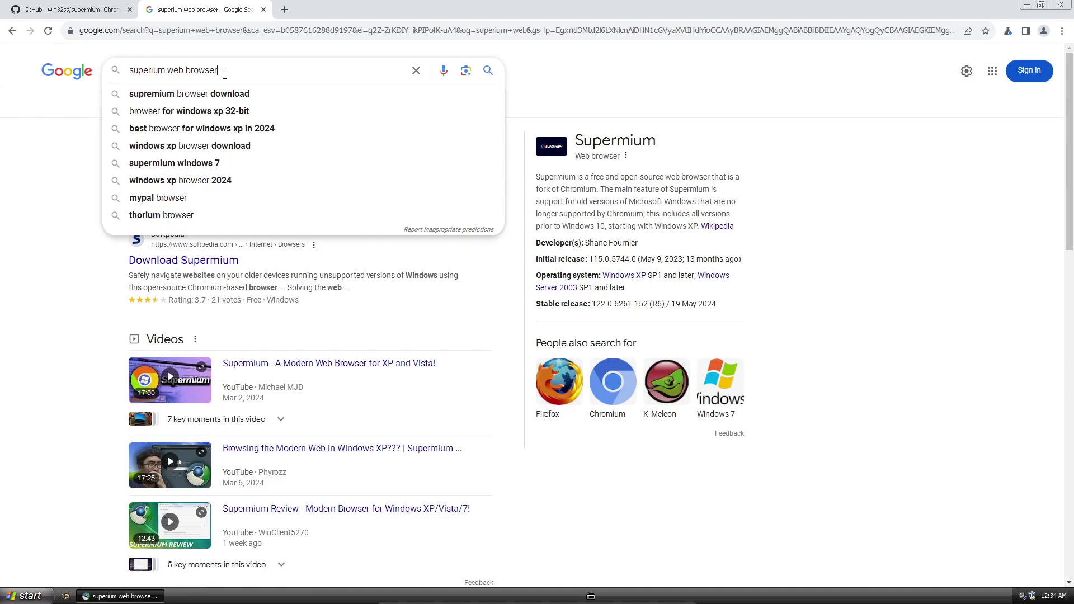
pyautogui.click(197, 99)
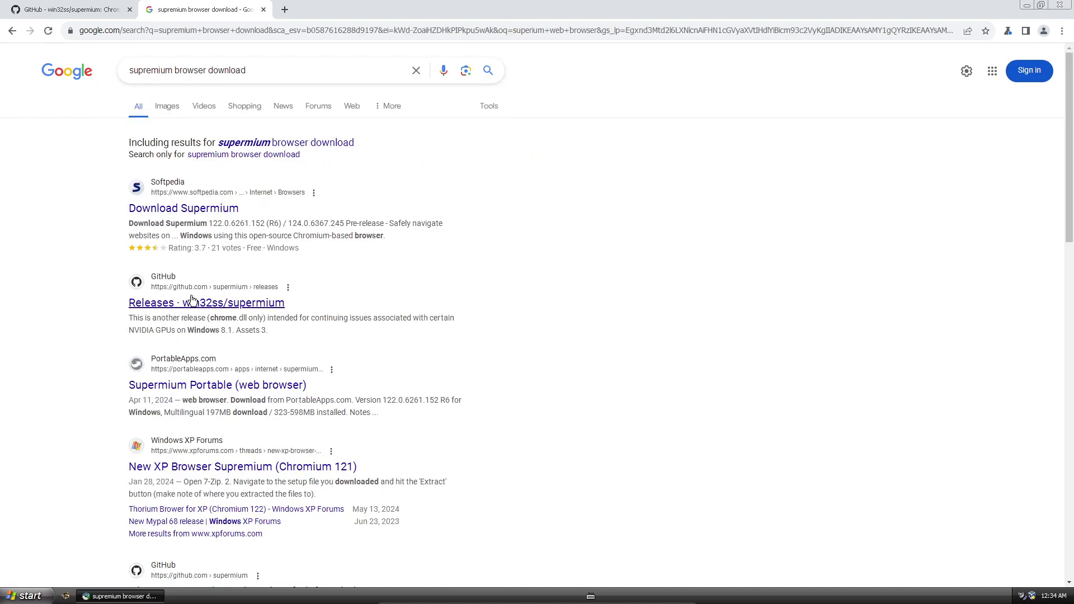
# Open the win32ss/supermium GitHub repository from the search results and go to its README section.
pyautogui.scroll(-1, 190, 315)
pyautogui.scroll(-2, 190, 314)
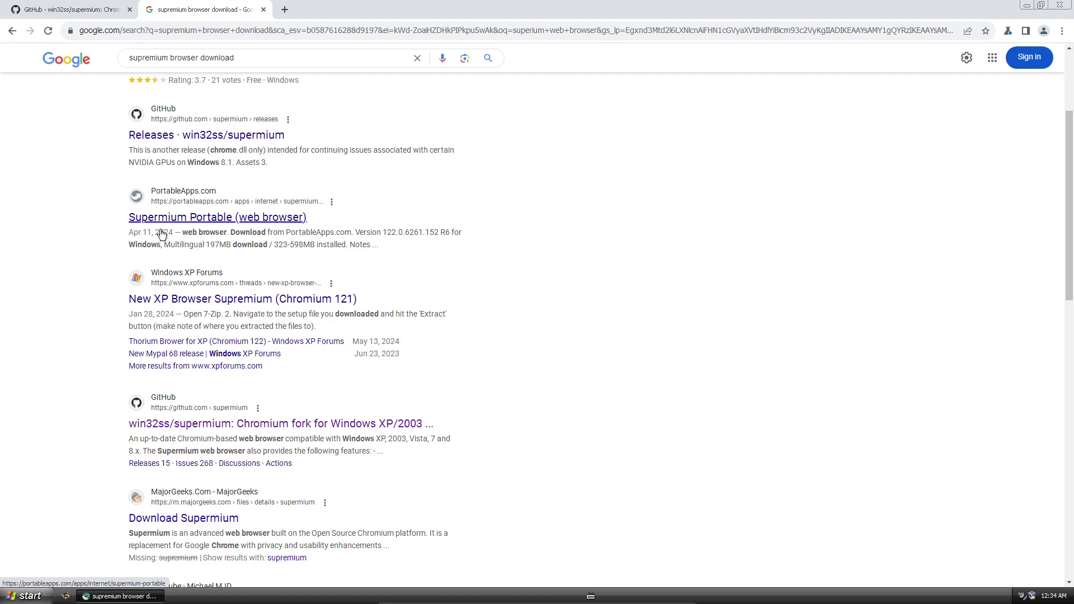
pyautogui.click(223, 424)
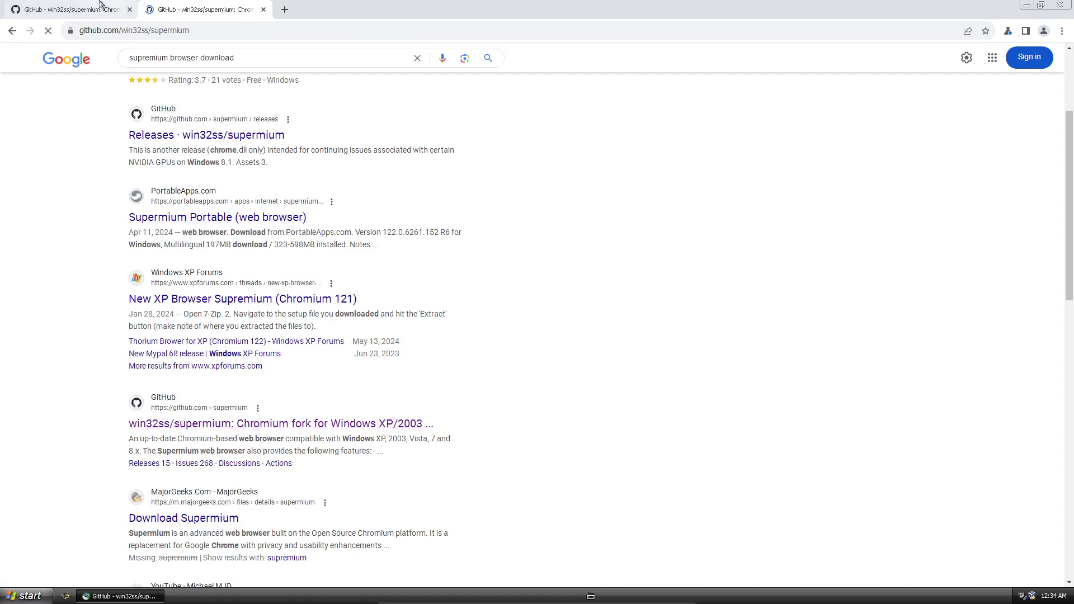
pyautogui.scroll(-20, 354, 215)
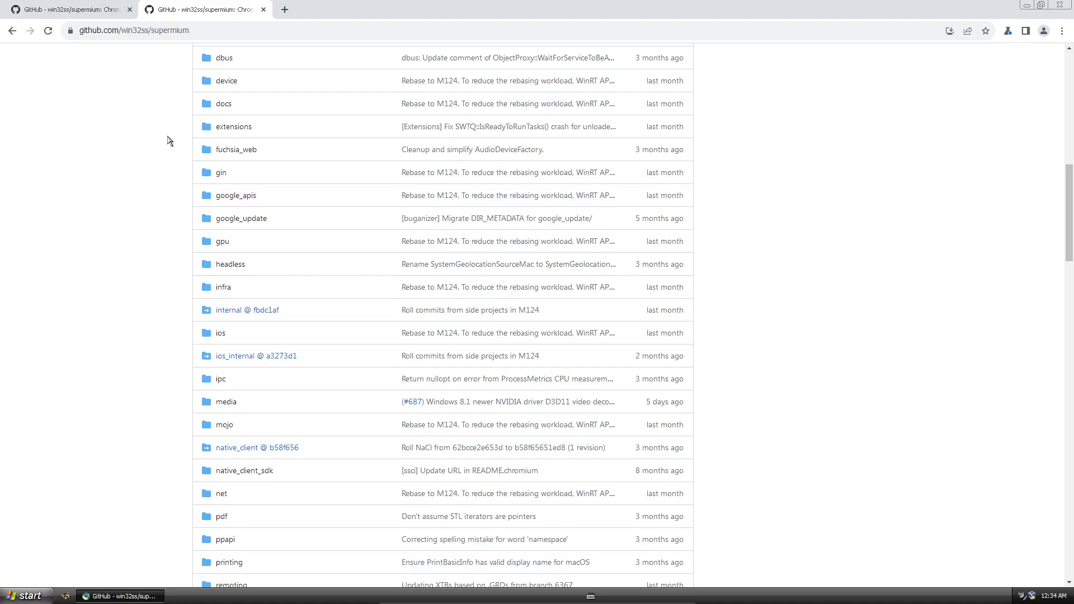
pyautogui.scroll(-20, 173, 157)
pyautogui.scroll(7, 199, 256)
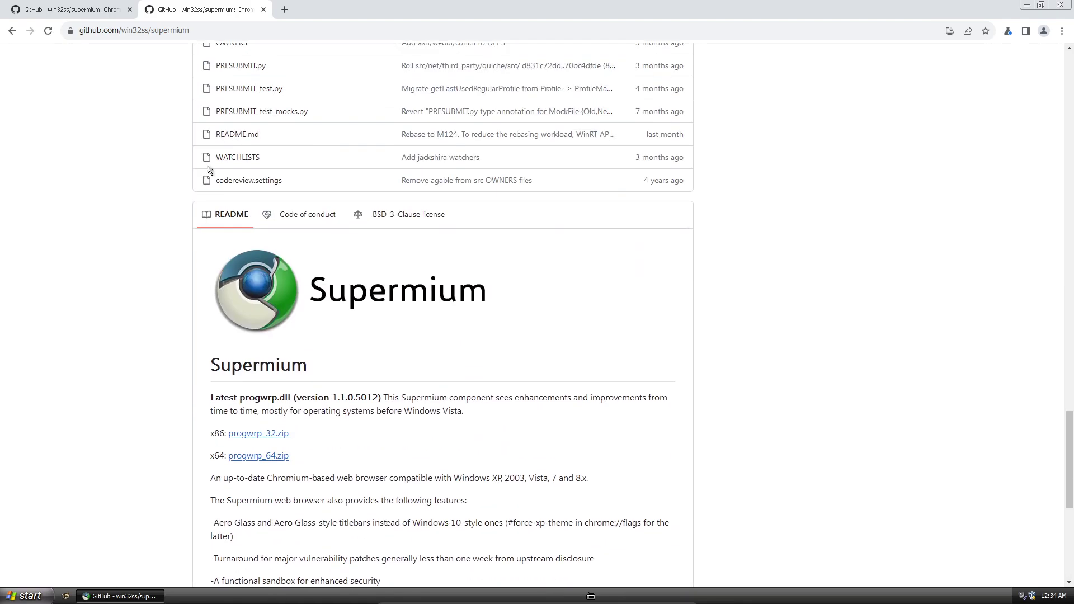
pyautogui.scroll(-2, 412, 280)
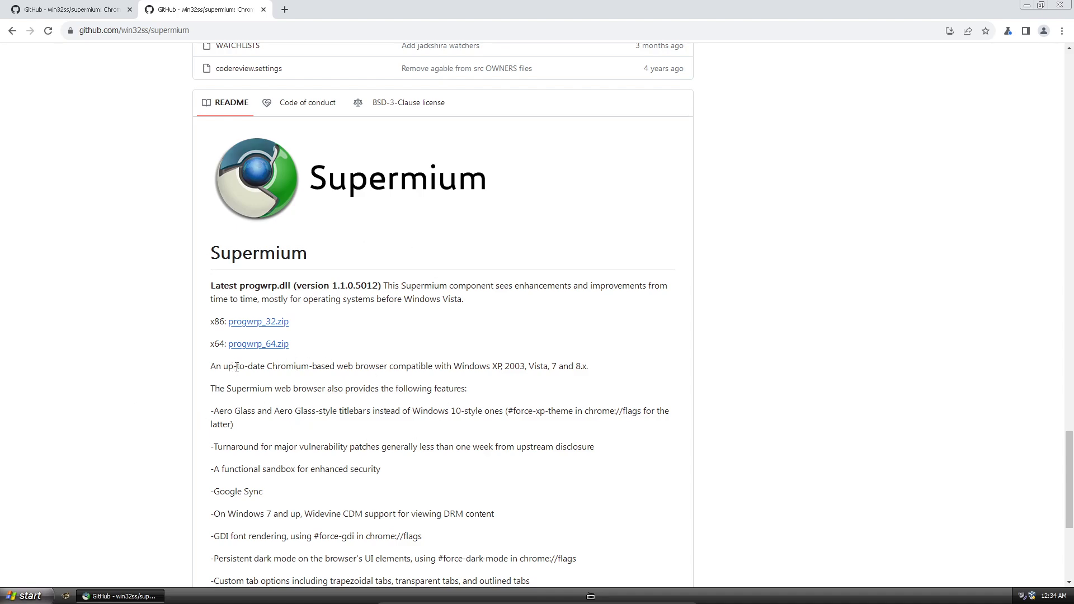
# Review the README's Windows compatibility, feature list and planned support, and close this duplicate repository tab.
pyautogui.moveTo(237, 367); pyautogui.dragTo(320, 366)
pyautogui.click(332, 362)
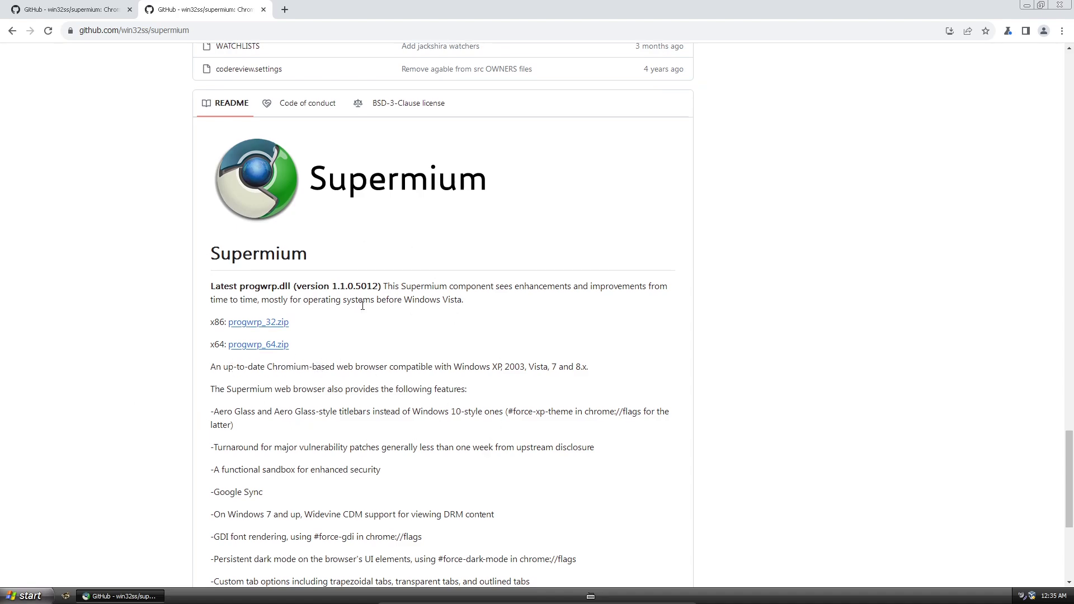
pyautogui.scroll(1, 333, 318)
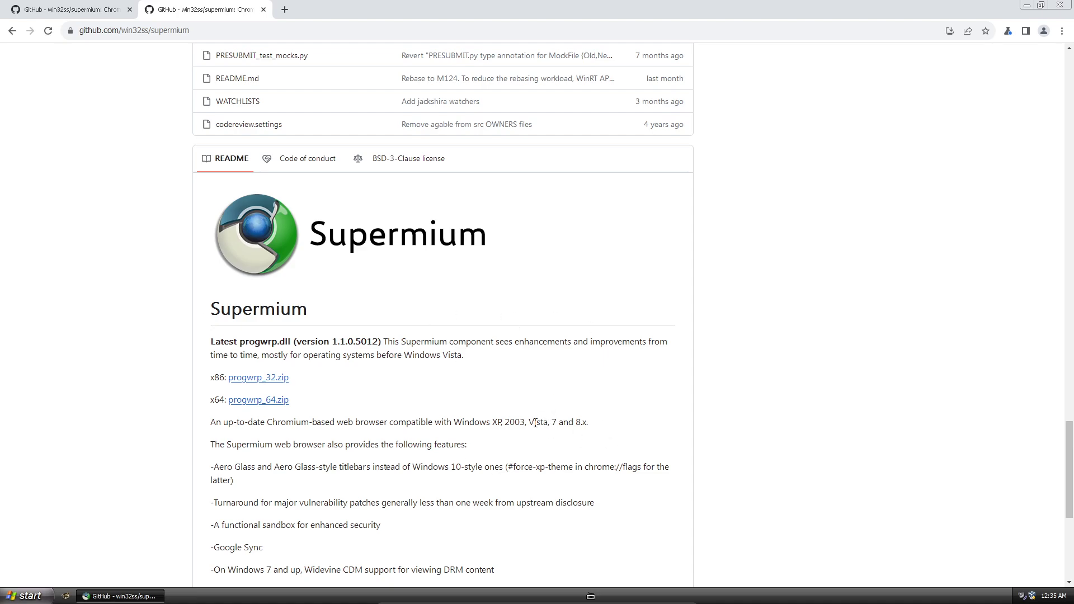
pyautogui.moveTo(535, 424); pyautogui.dragTo(565, 421)
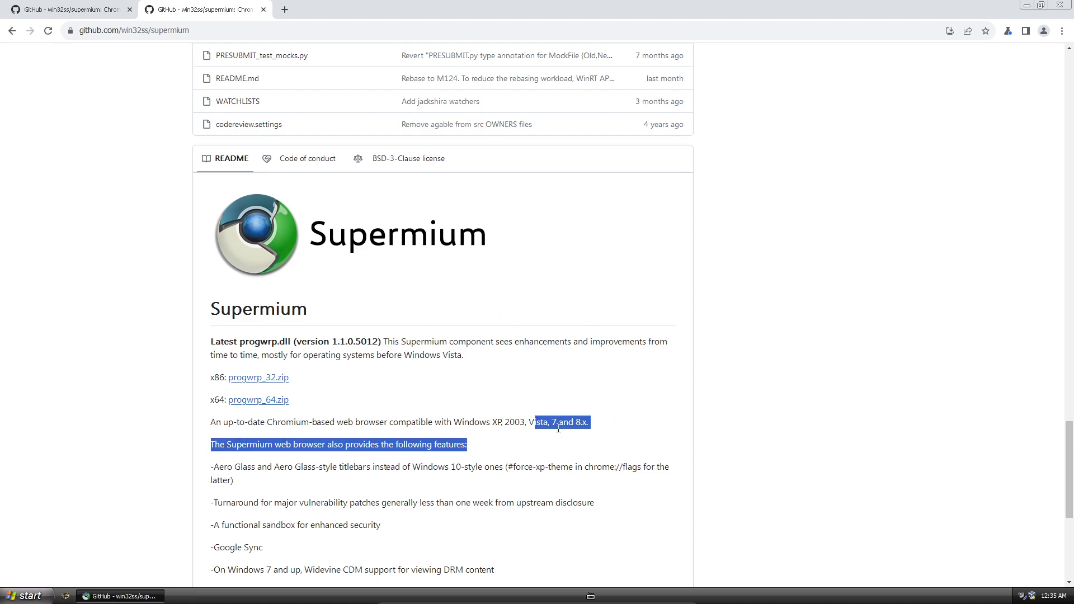
pyautogui.click(558, 428)
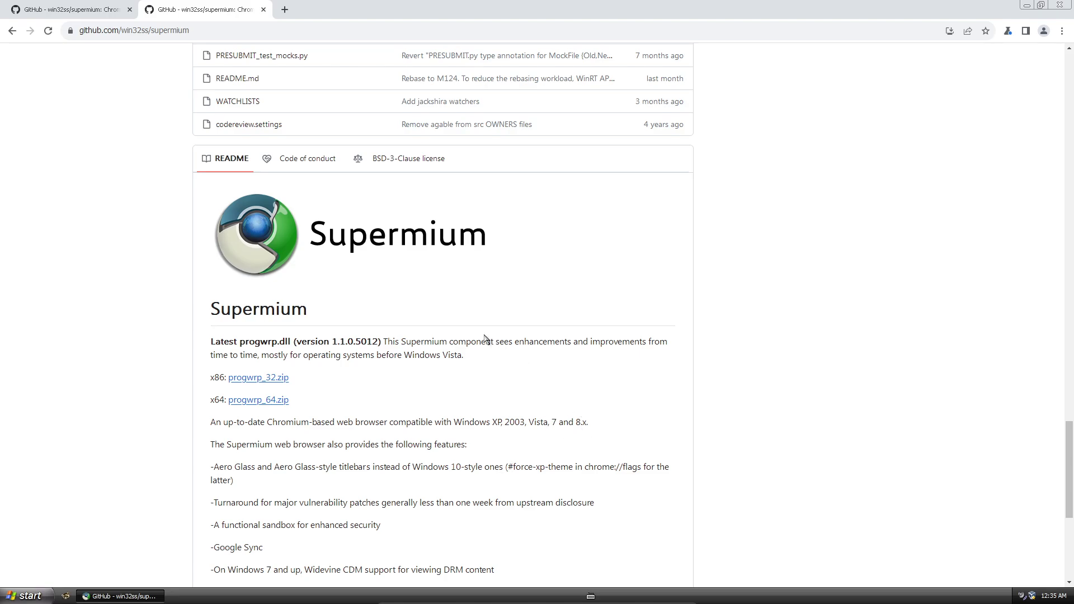
pyautogui.scroll(-3, 333, 263)
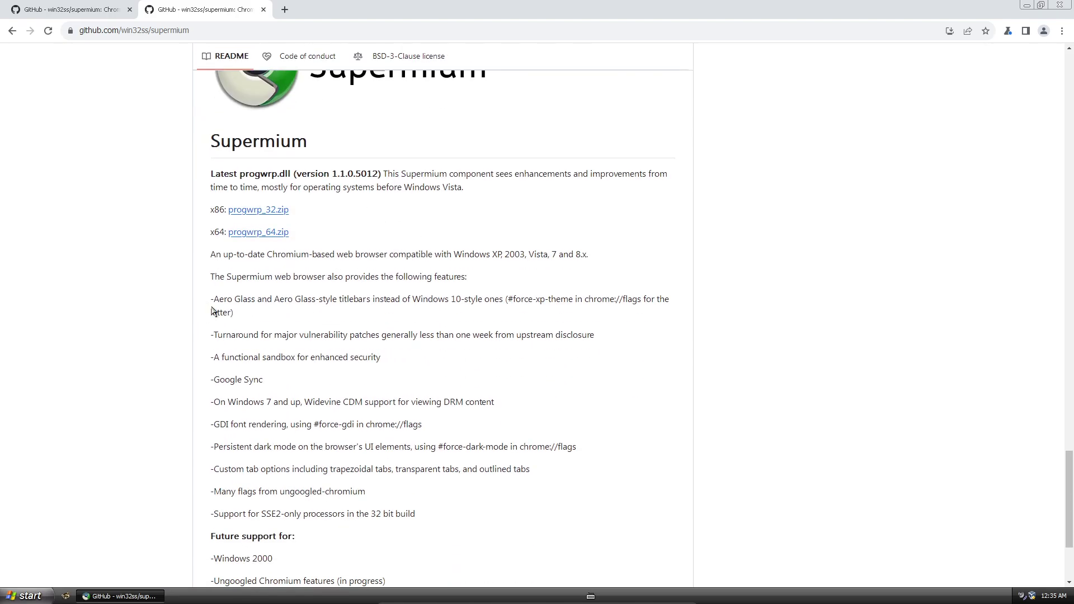
pyautogui.scroll(-3, 213, 311)
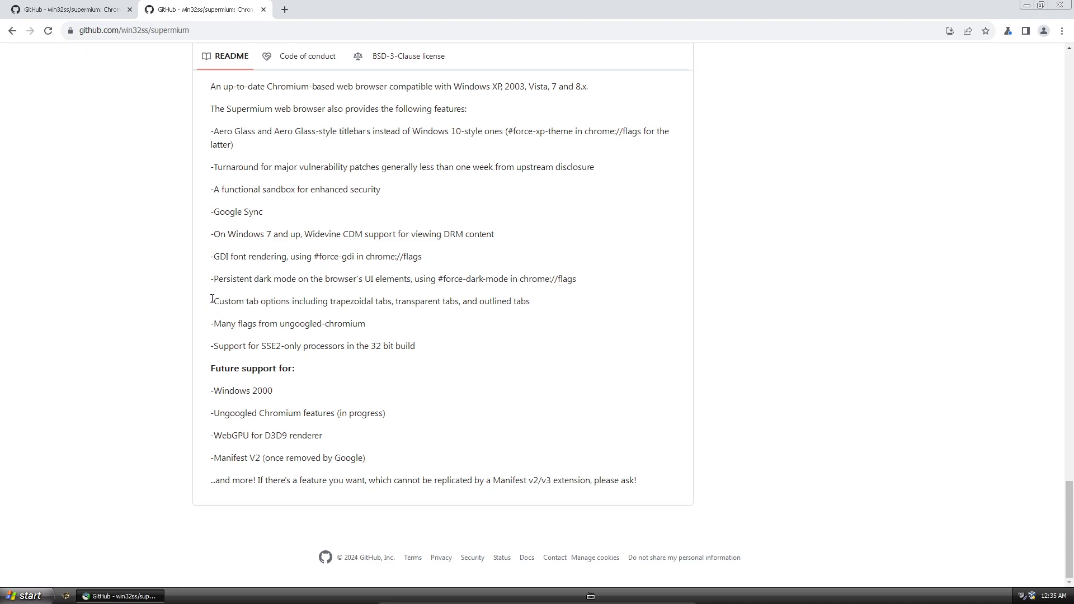
pyautogui.scroll(15, 147, 282)
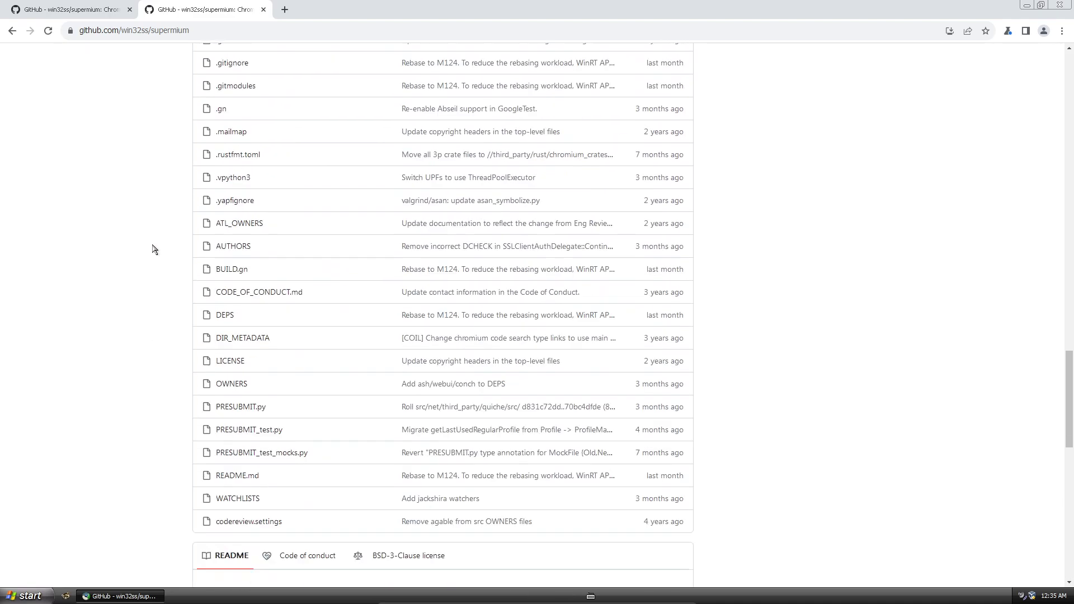
pyautogui.scroll(20, 123, 217)
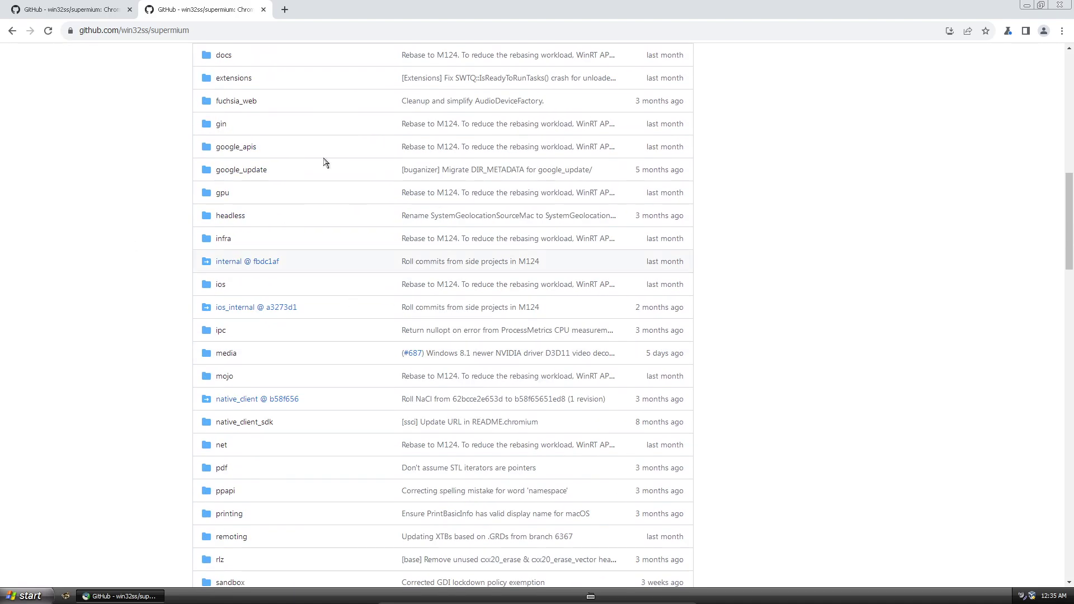
pyautogui.middleClick(190, 4)
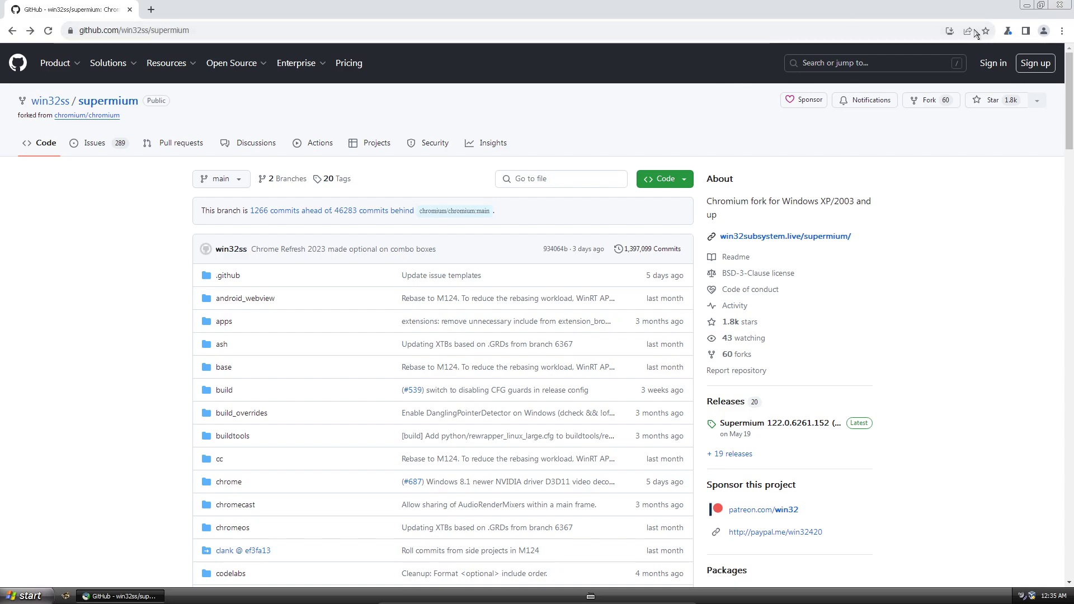
# Search Google for "r3dfox" in a new tab of the maximized browser window.
pyautogui.click(1043, 6)
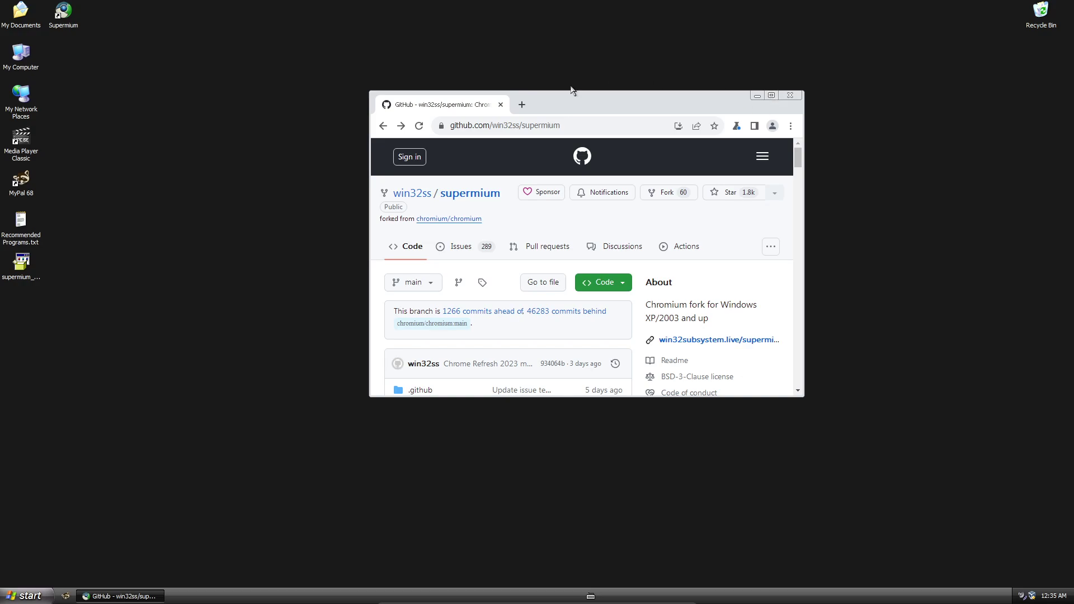
pyautogui.click(521, 105)
pyautogui.click(771, 95)
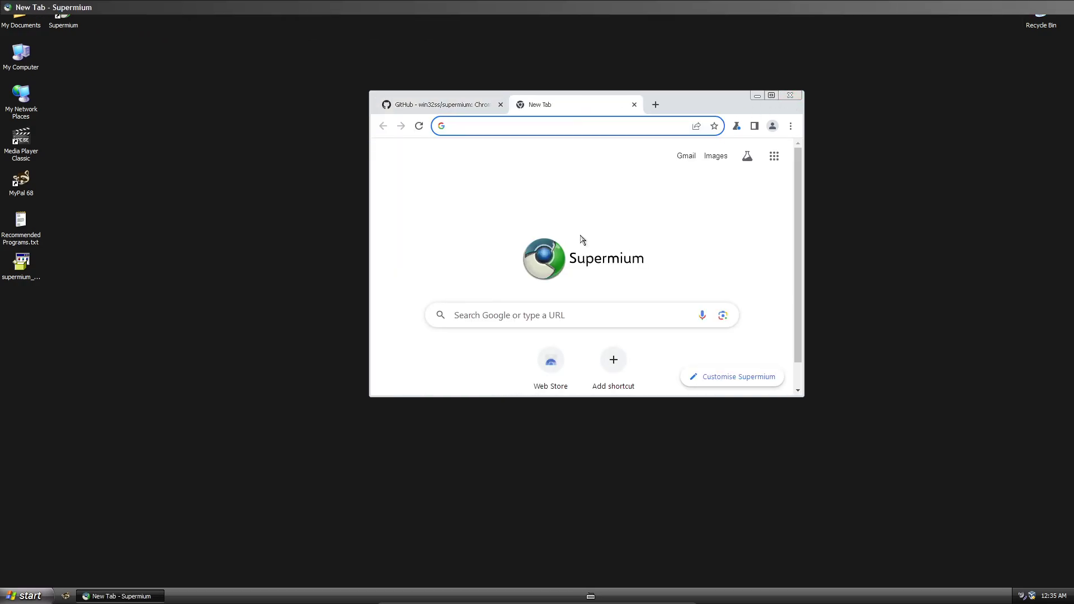
pyautogui.click(421, 218)
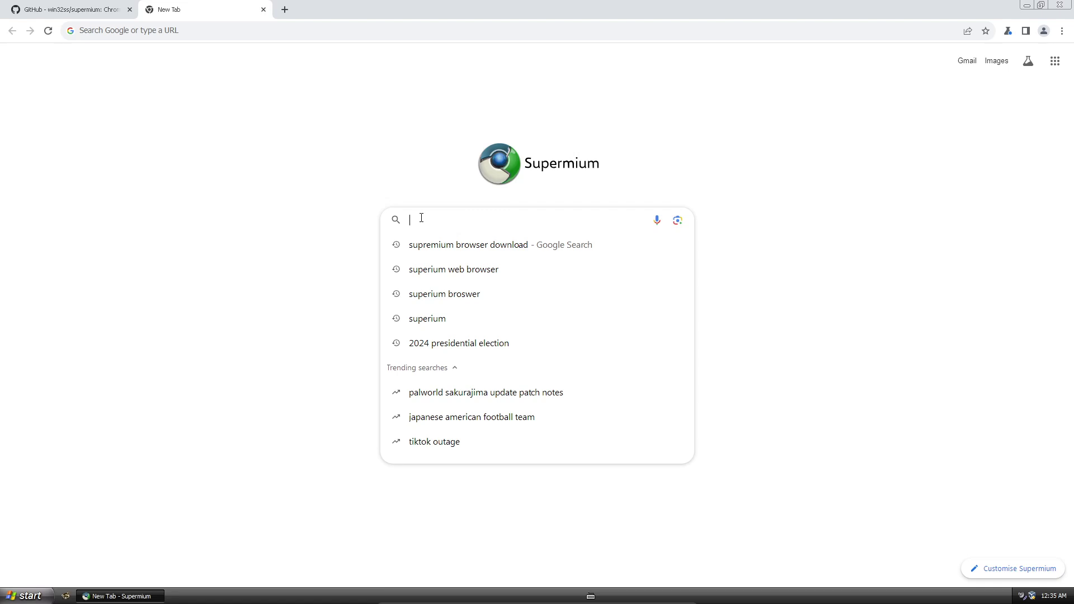
pyautogui.write('r3')
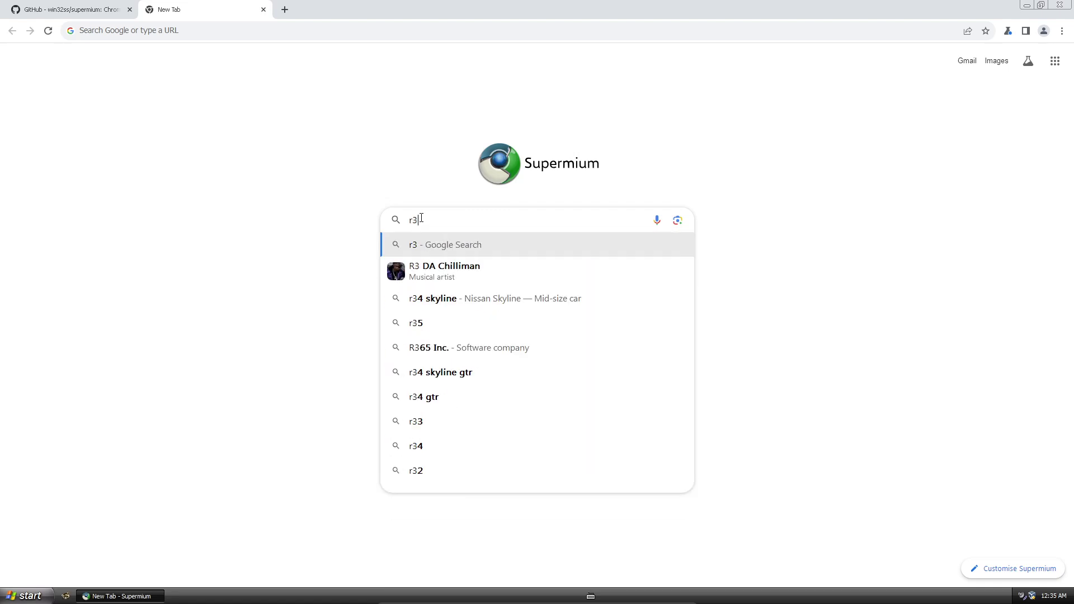
pyautogui.write('df')
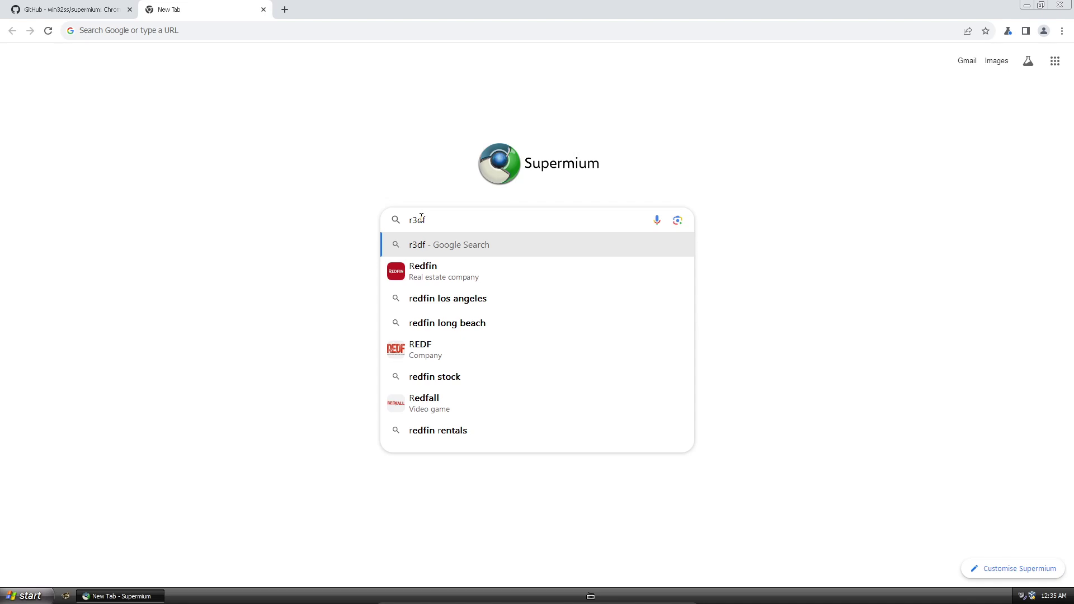
pyautogui.write('ox')
pyautogui.press('Return')
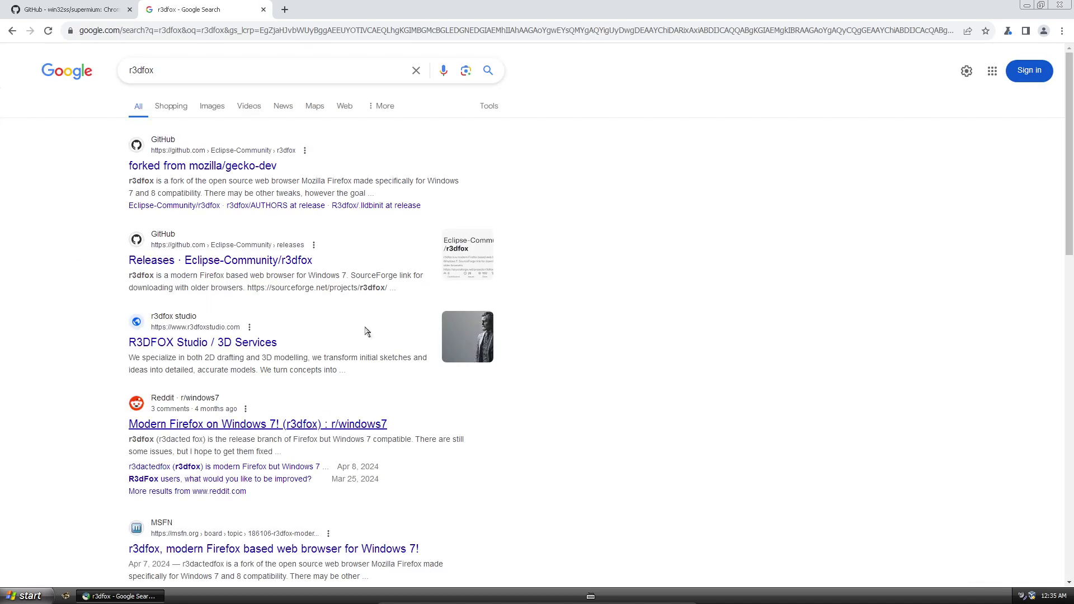
# Open the Eclipse-Community/r3dfox releases page and examine the notes and downloadable assets of Release v127.0.2.
pyautogui.click(224, 261)
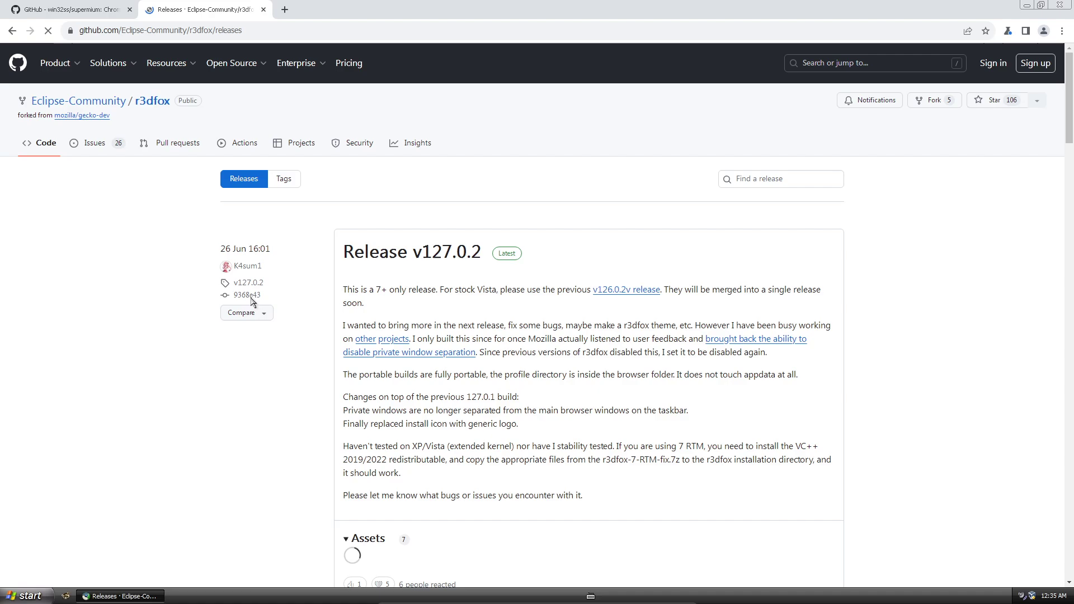
pyautogui.moveTo(460, 298); pyautogui.dragTo(453, 288)
pyautogui.click(446, 289)
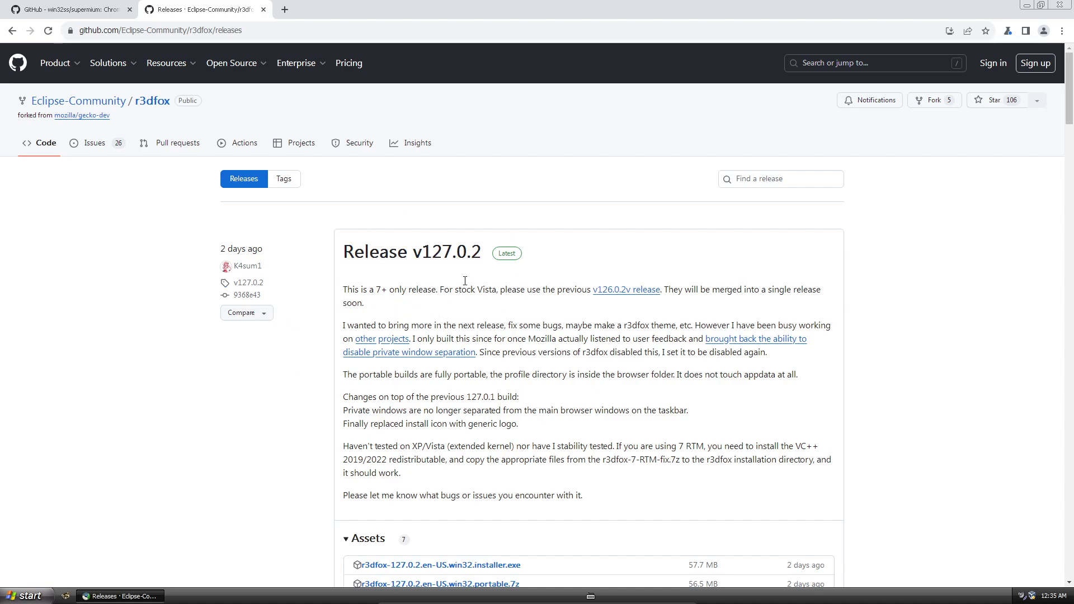
pyautogui.scroll(-4, 486, 299)
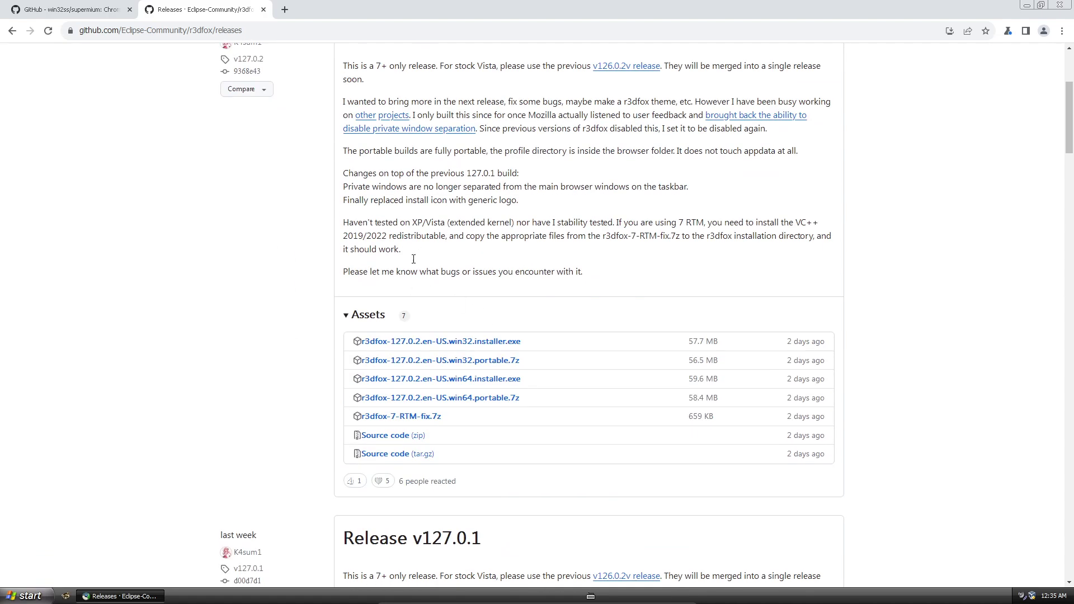
pyautogui.moveTo(404, 225); pyautogui.dragTo(425, 253)
pyautogui.click(348, 188)
pyautogui.scroll(-5, 313, 231)
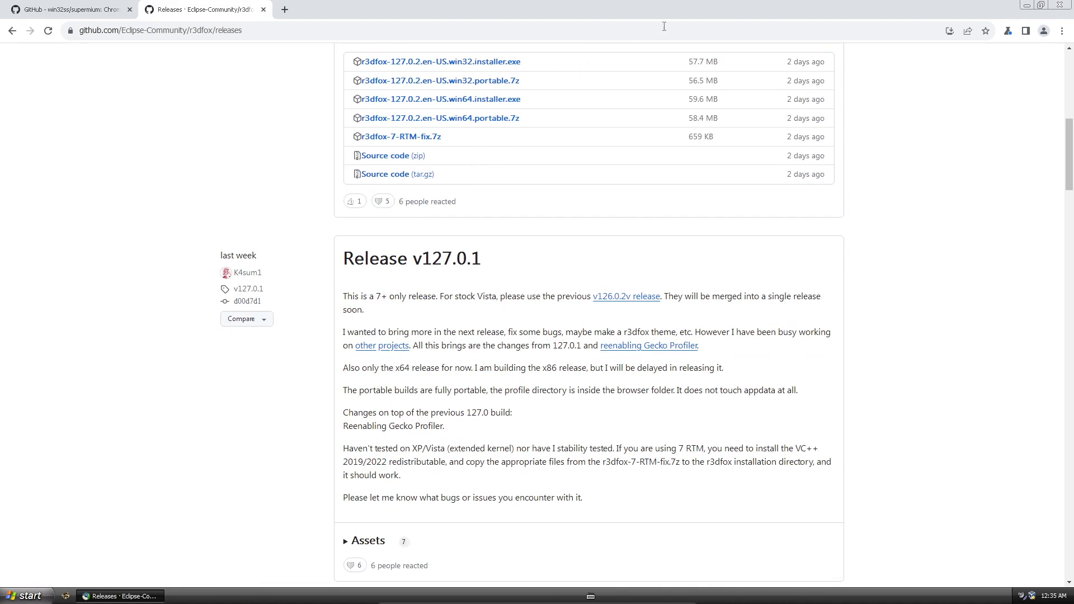
# Reduce the Supermium window, launch MyPal 68, and check its version information in the About Mypal dialog before closing it.
pyautogui.click(1041, 6)
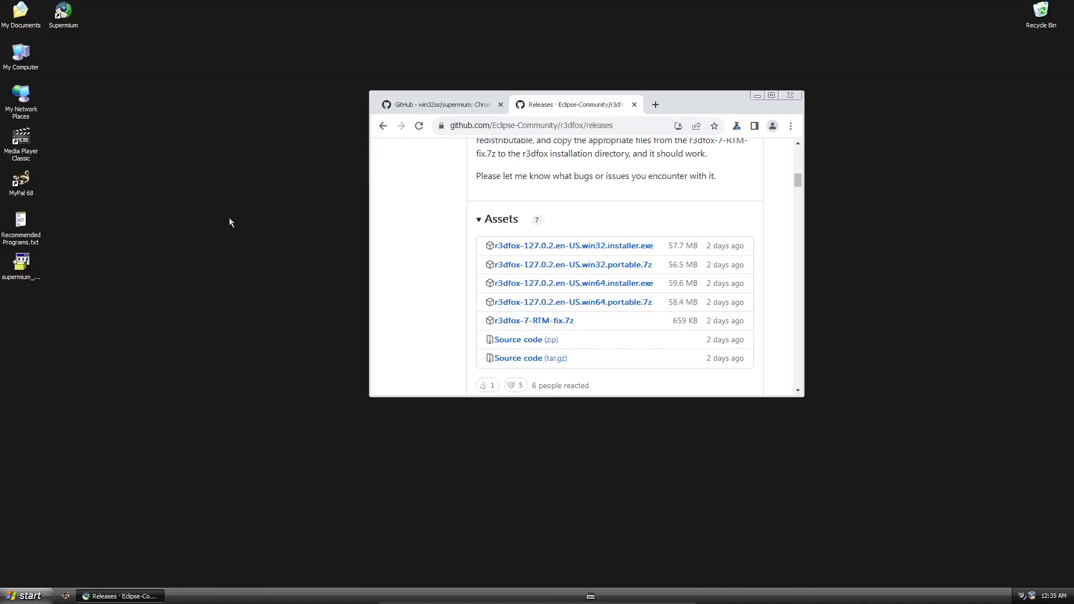
pyautogui.doubleClick(22, 181)
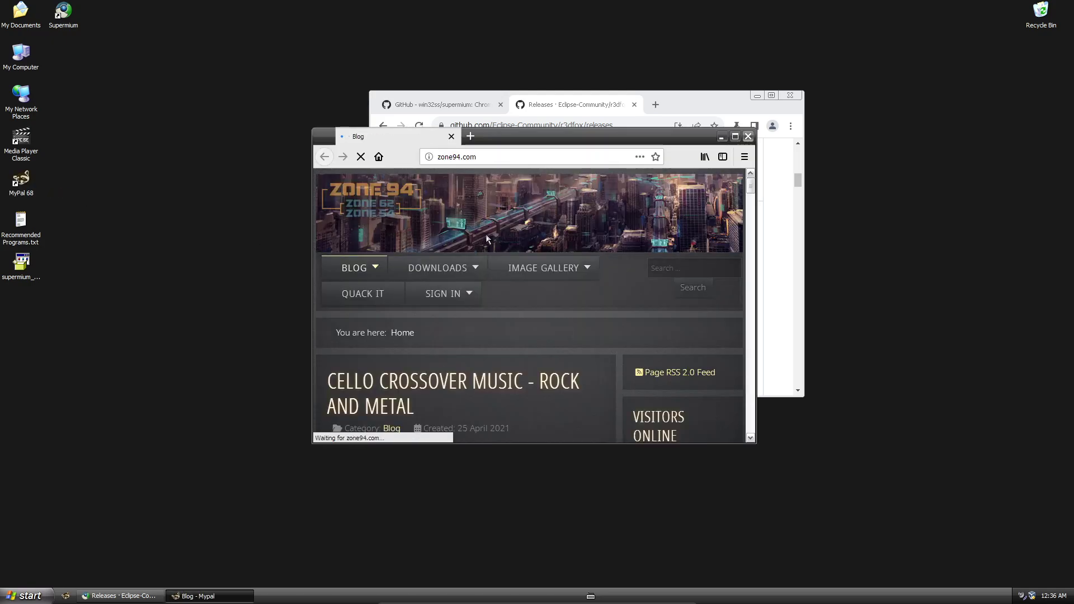
pyautogui.click(743, 156)
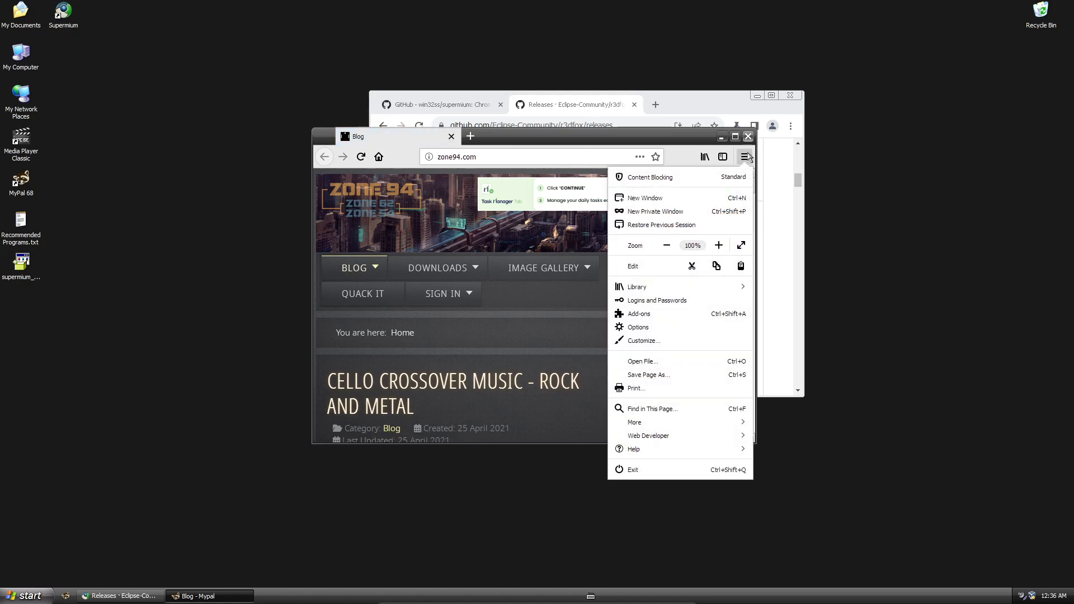
pyautogui.click(655, 449)
pyautogui.click(650, 295)
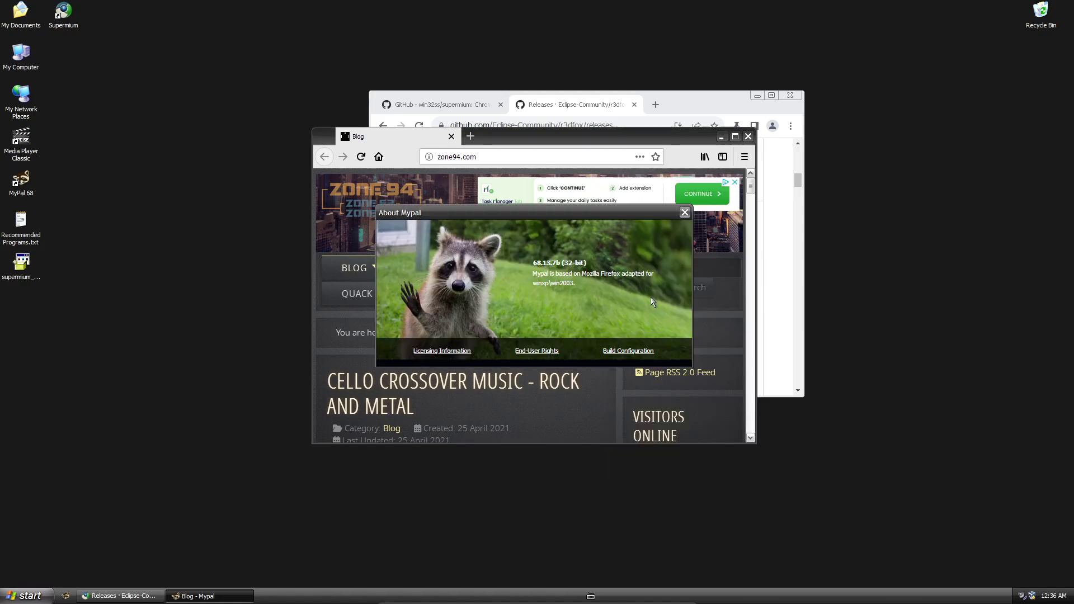
pyautogui.moveTo(538, 262); pyautogui.dragTo(549, 263)
pyautogui.click(684, 212)
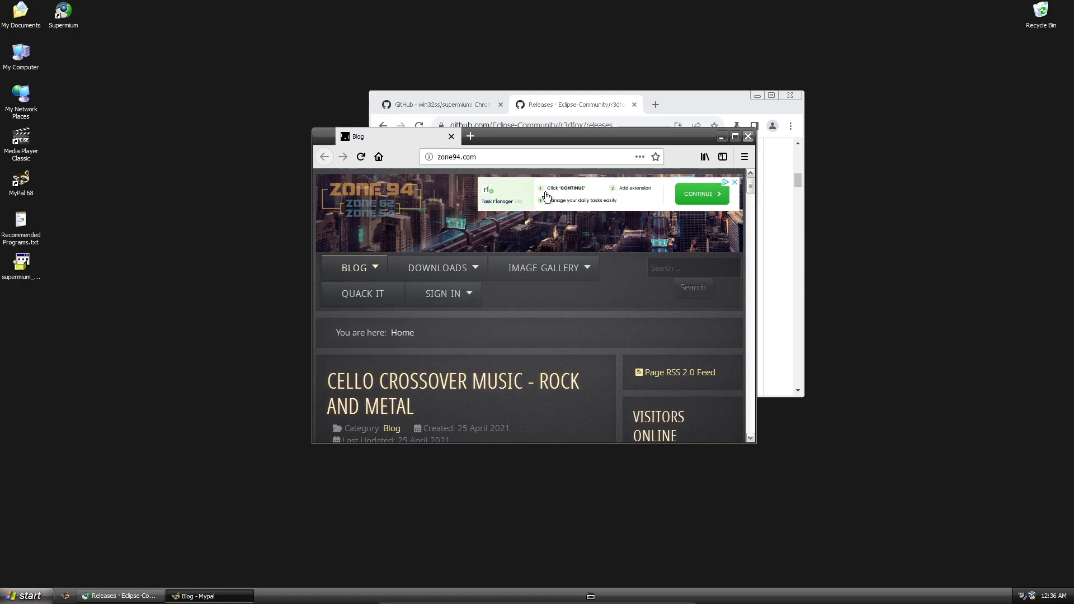
# Maximize Mypal and open two new tabs beside the Blog tab.
pyautogui.click(470, 137)
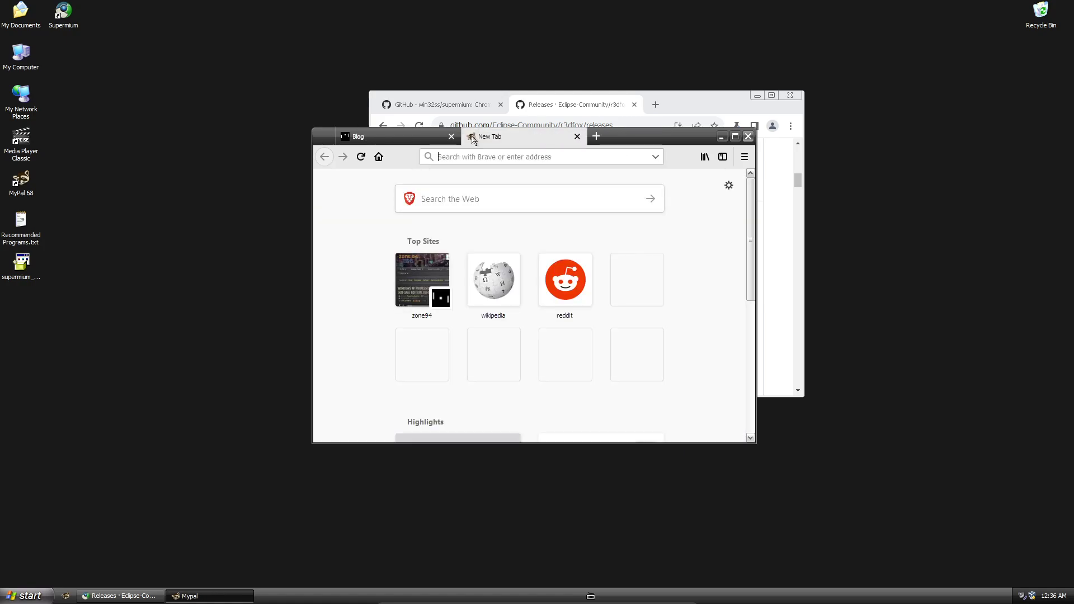
pyautogui.click(735, 137)
pyautogui.click(401, 176)
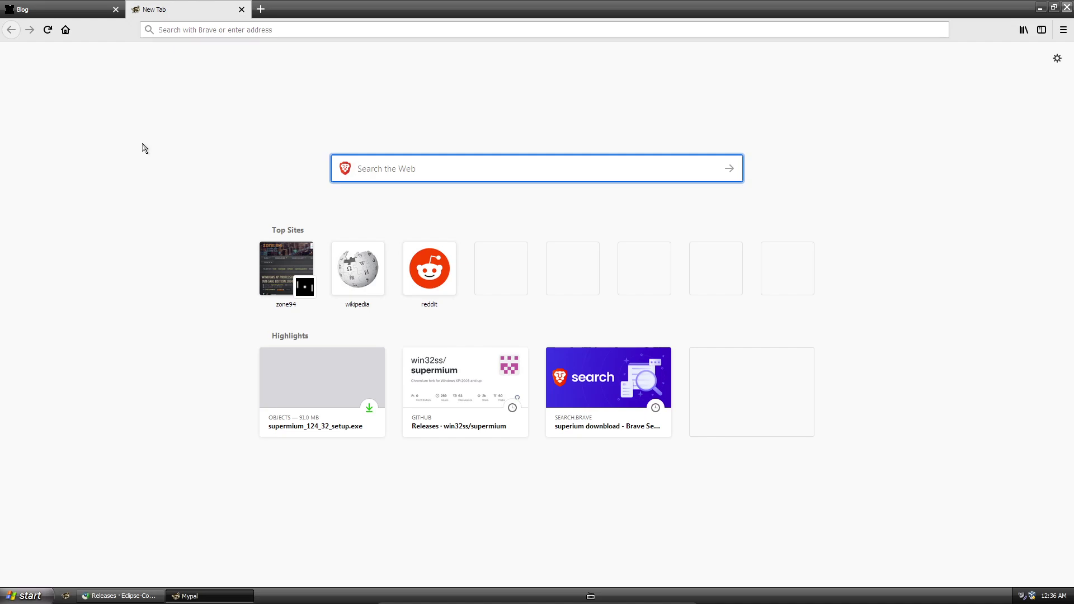
pyautogui.click(103, 9)
pyautogui.click(262, 10)
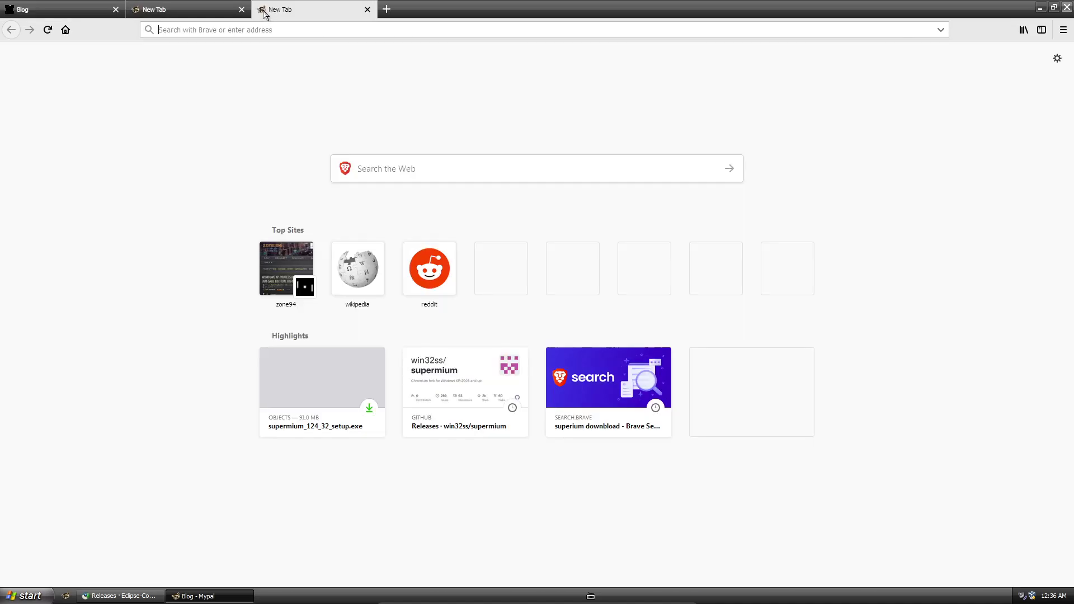
pyautogui.click(399, 159)
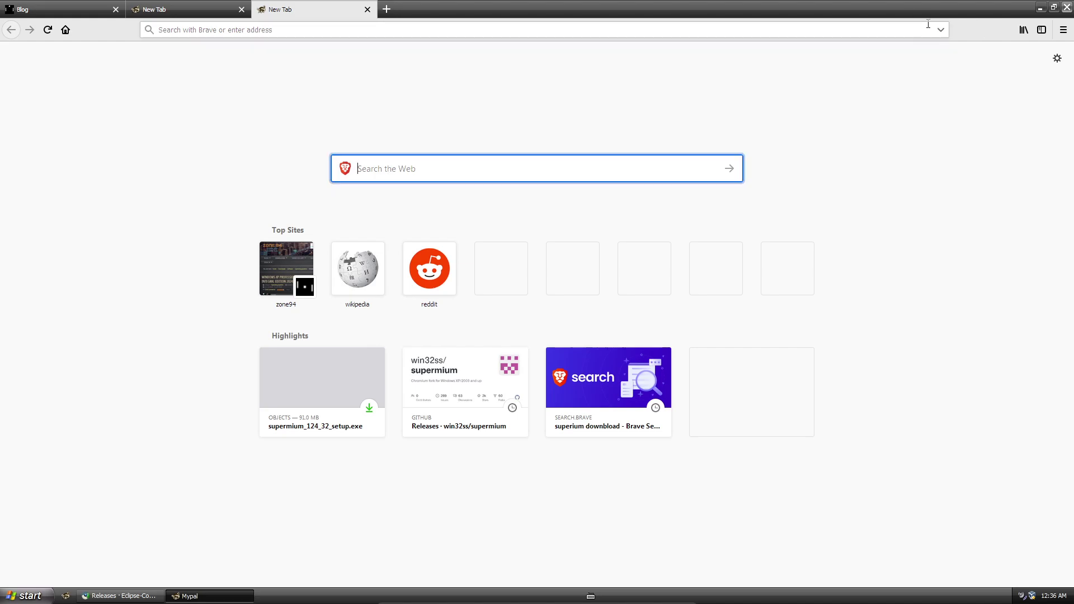
# Shrink the Mypal window and move it clear of the Supermium window, and open a new tab in Supermium.
pyautogui.click(1053, 7)
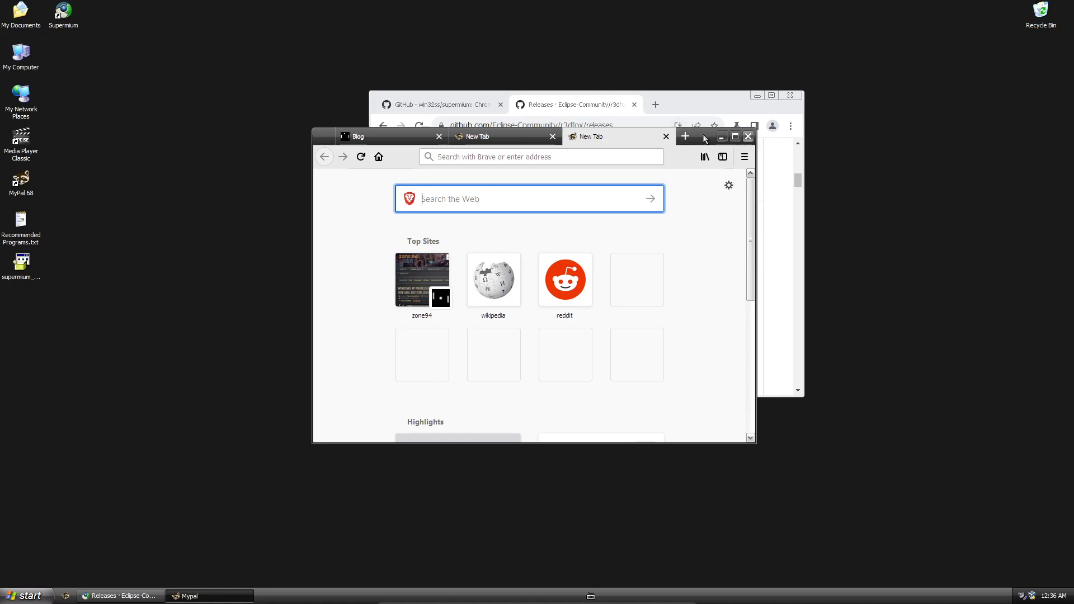
pyautogui.moveTo(704, 138); pyautogui.dragTo(813, 297)
pyautogui.click(656, 105)
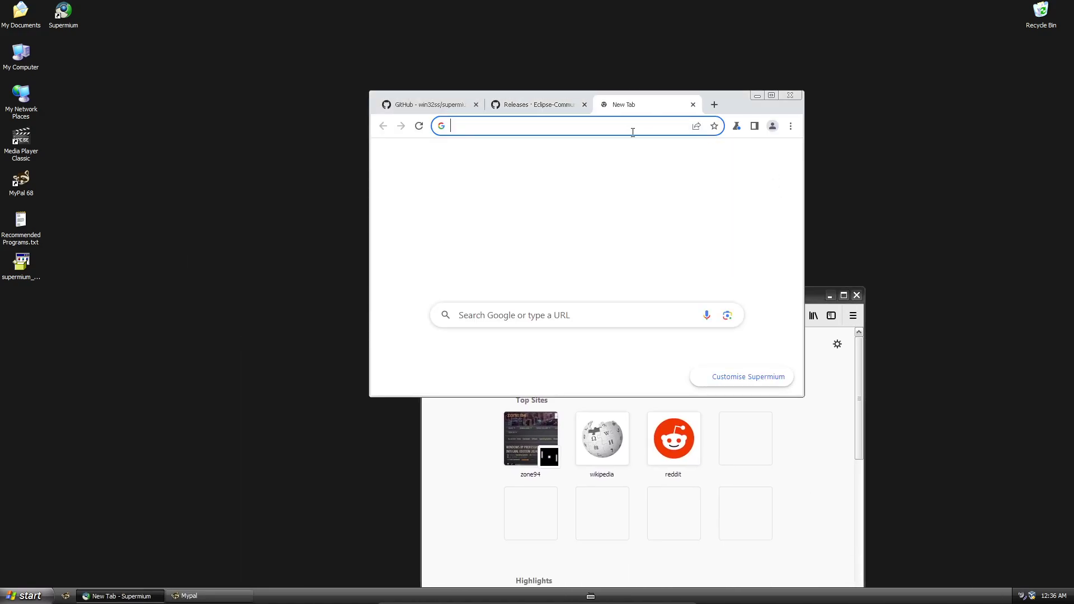
# Search Google in Supermium for "lat version of firefox to support xp".
pyautogui.click(632, 132)
pyautogui.write('lat ')
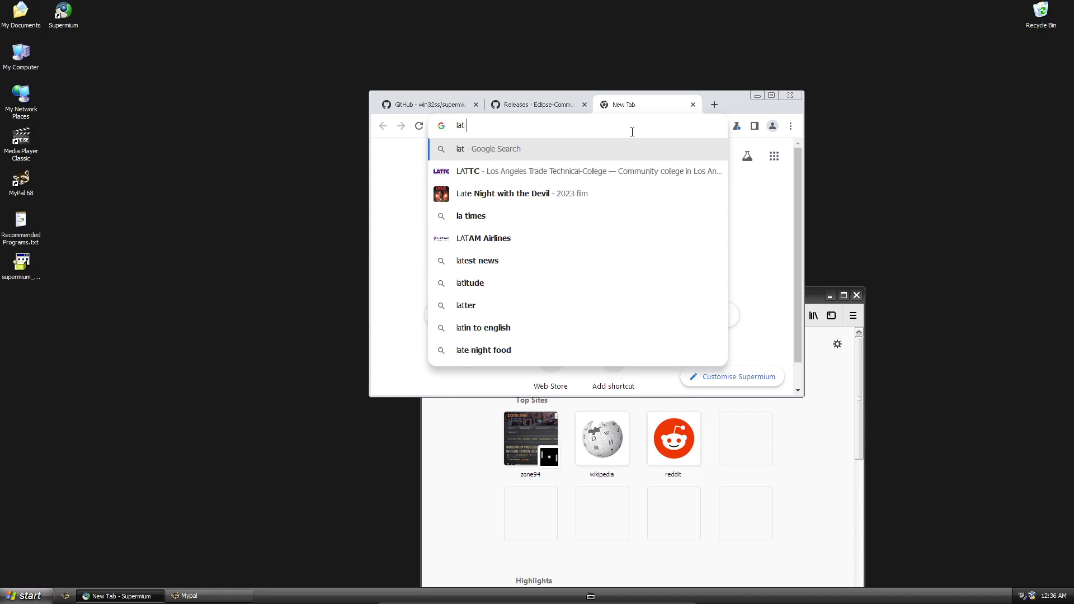
pyautogui.write('version ')
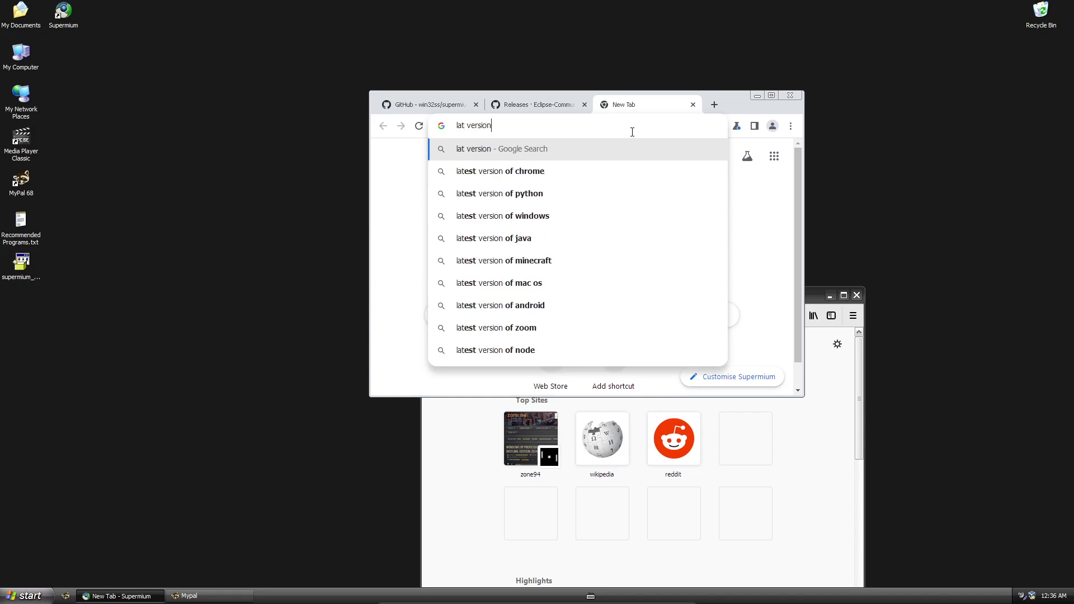
pyautogui.write('of firefo')
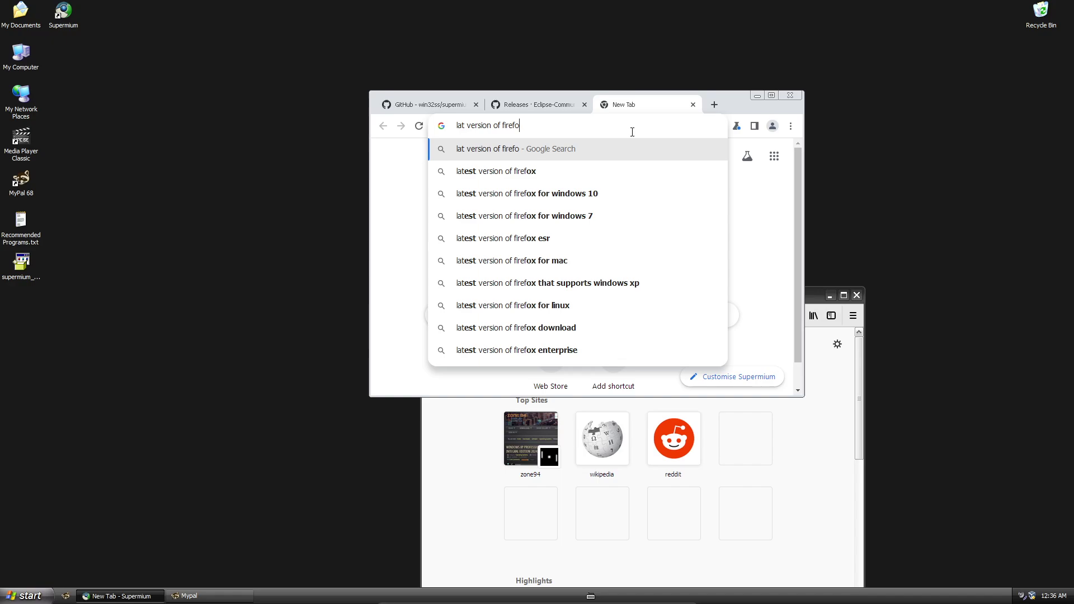
pyautogui.write('x to support xp')
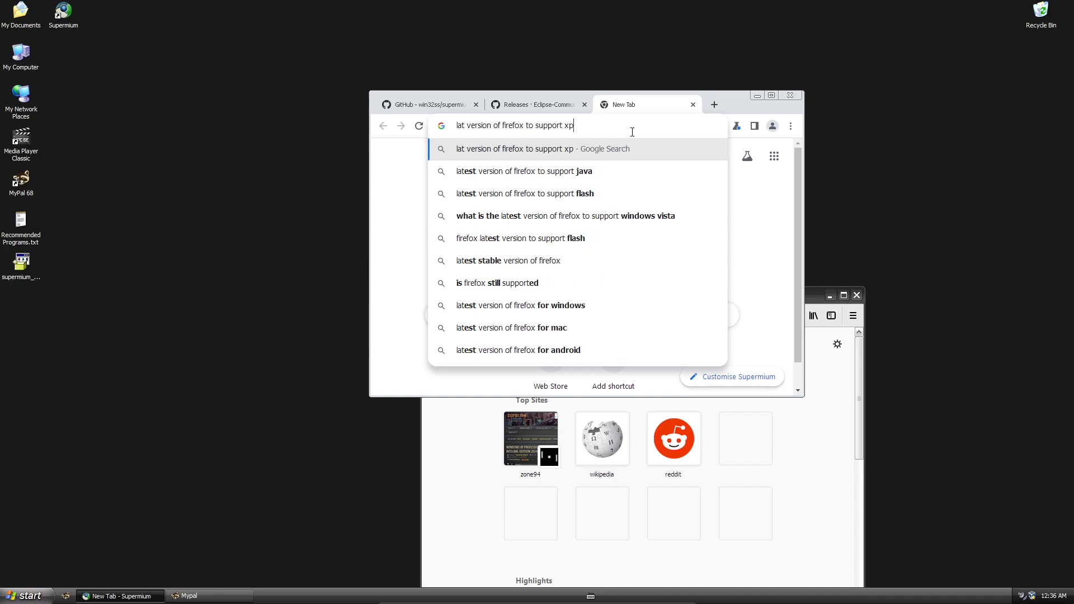
pyautogui.press('Return')
# Examine the featured answer on the last Firefox version supporting Windows XP, highlighting its version number.
pyautogui.moveTo(449, 310); pyautogui.dragTo(563, 312)
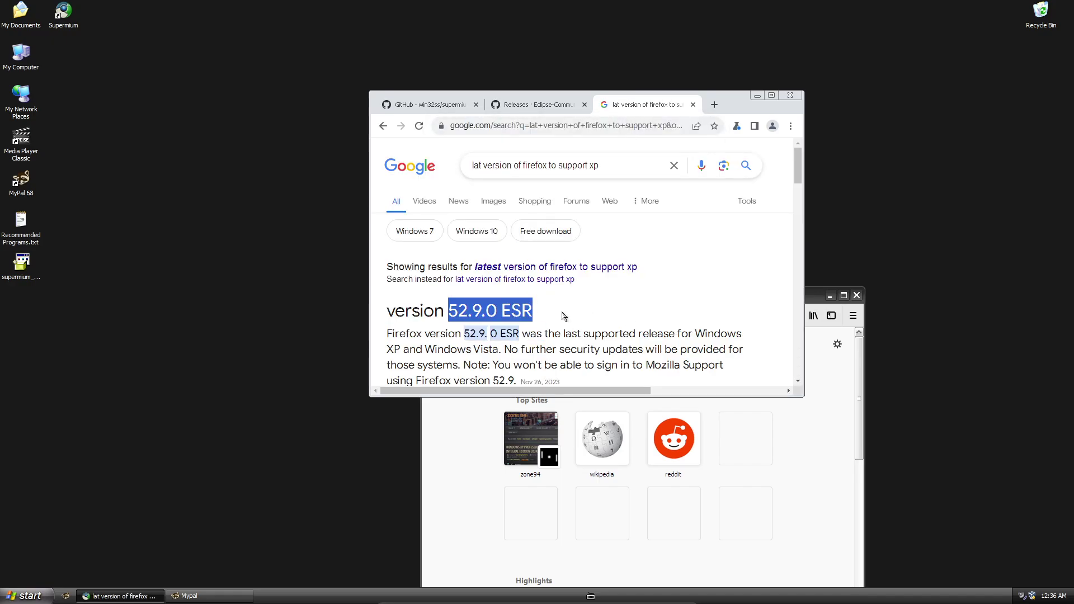
pyautogui.click(492, 309)
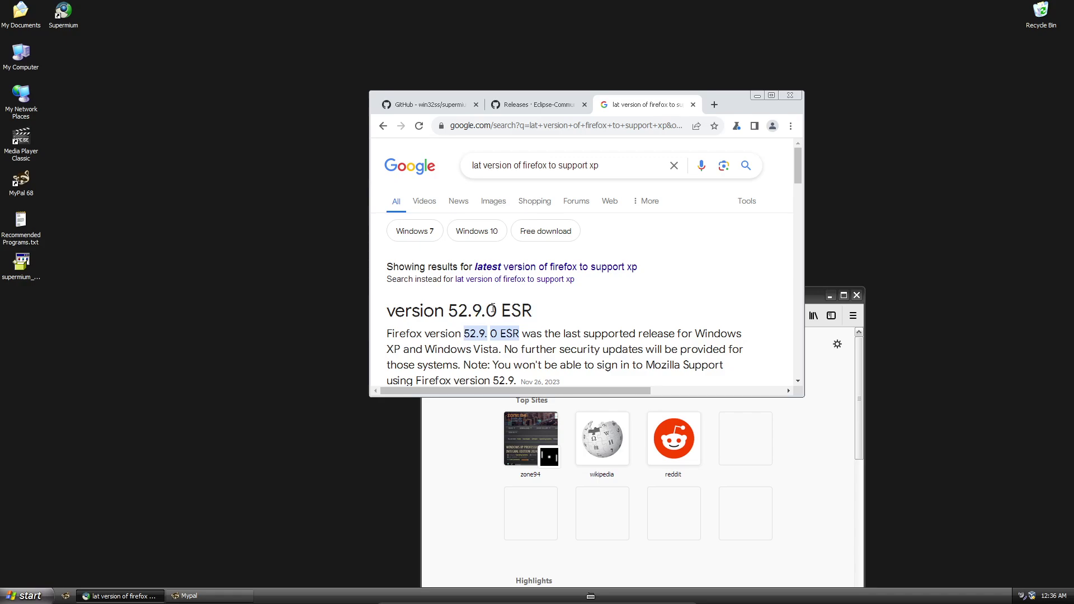
pyautogui.click(818, 431)
pyautogui.click(685, 245)
pyautogui.moveTo(482, 312); pyautogui.dragTo(537, 316)
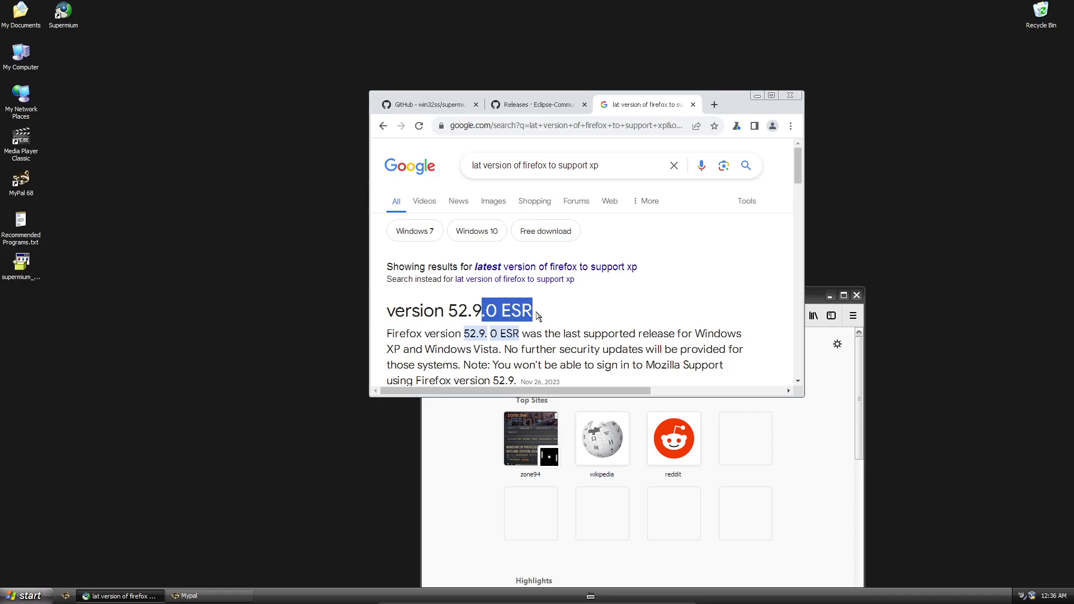
pyautogui.click(483, 303)
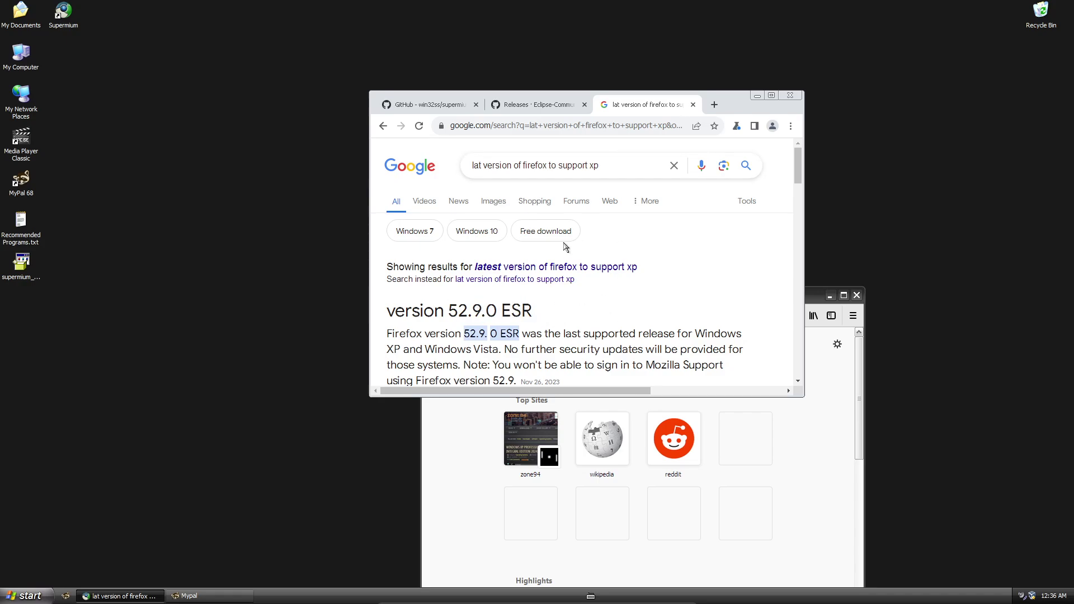
pyautogui.scroll(-1, 565, 247)
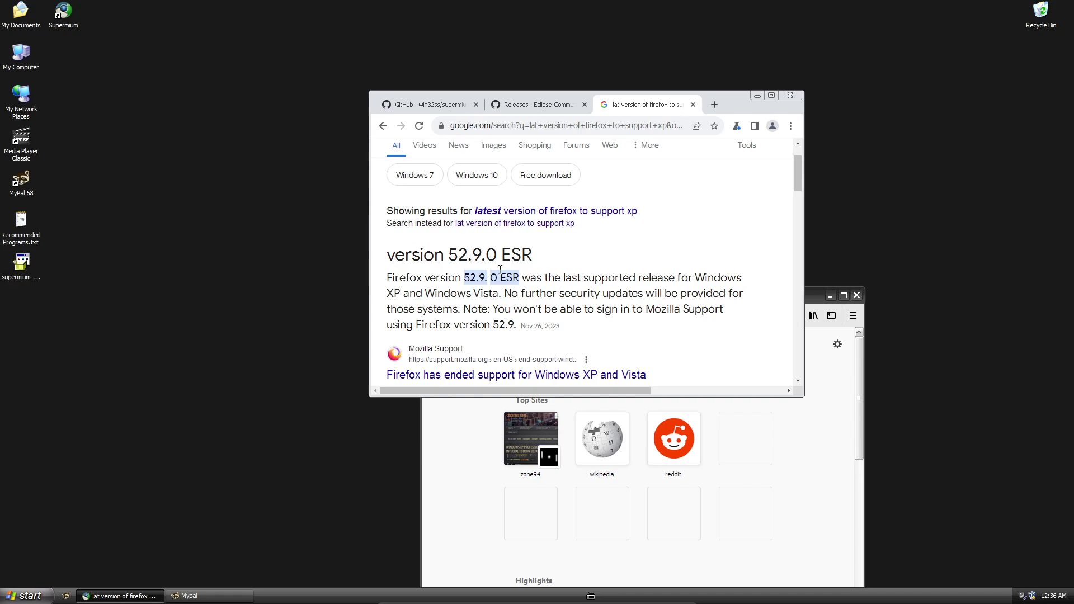
pyautogui.moveTo(412, 254); pyautogui.dragTo(551, 264)
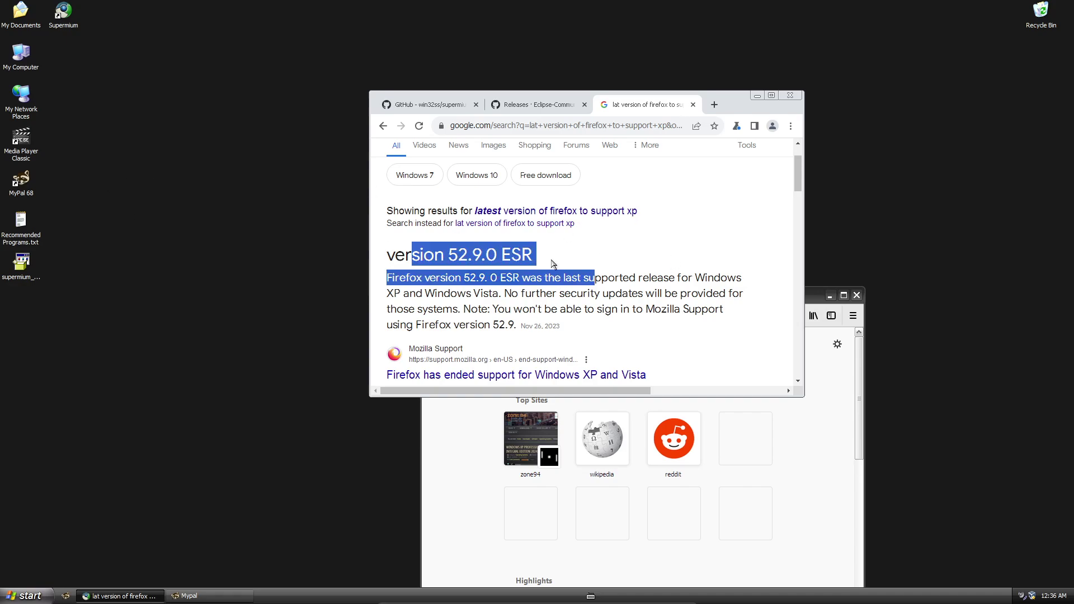
pyautogui.click(503, 252)
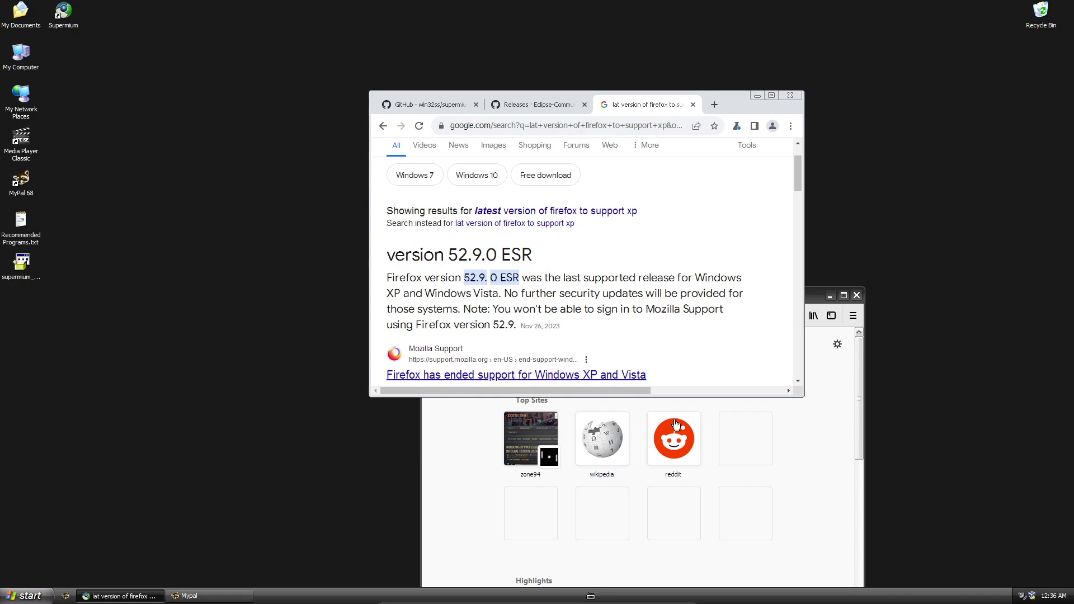
# Switch to Mypal, maximize its window, and open reddit from the Top Sites.
pyautogui.click(813, 431)
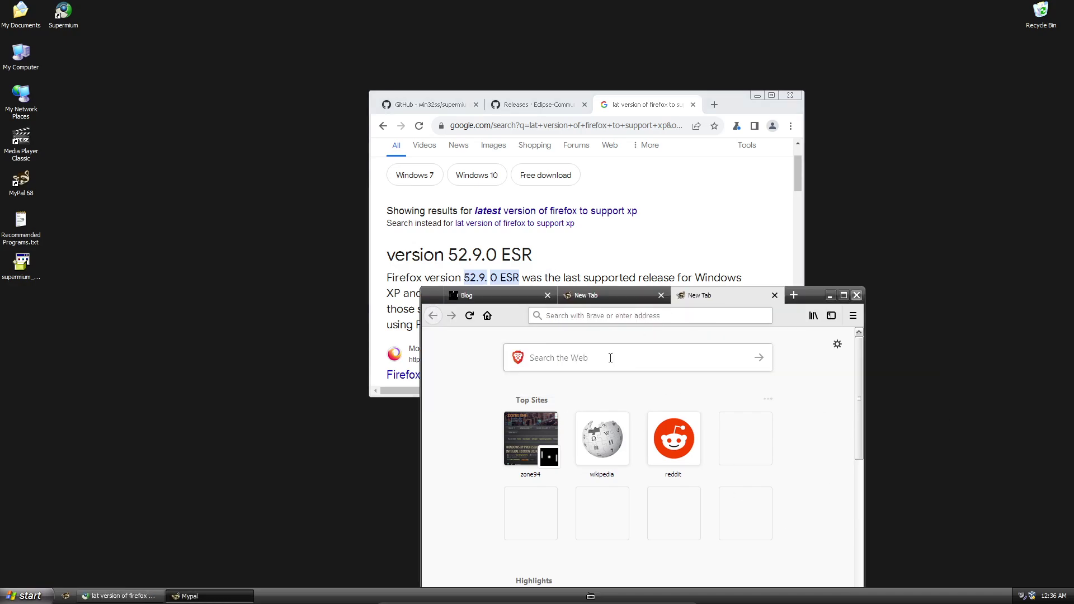
pyautogui.click(844, 295)
pyautogui.click(422, 264)
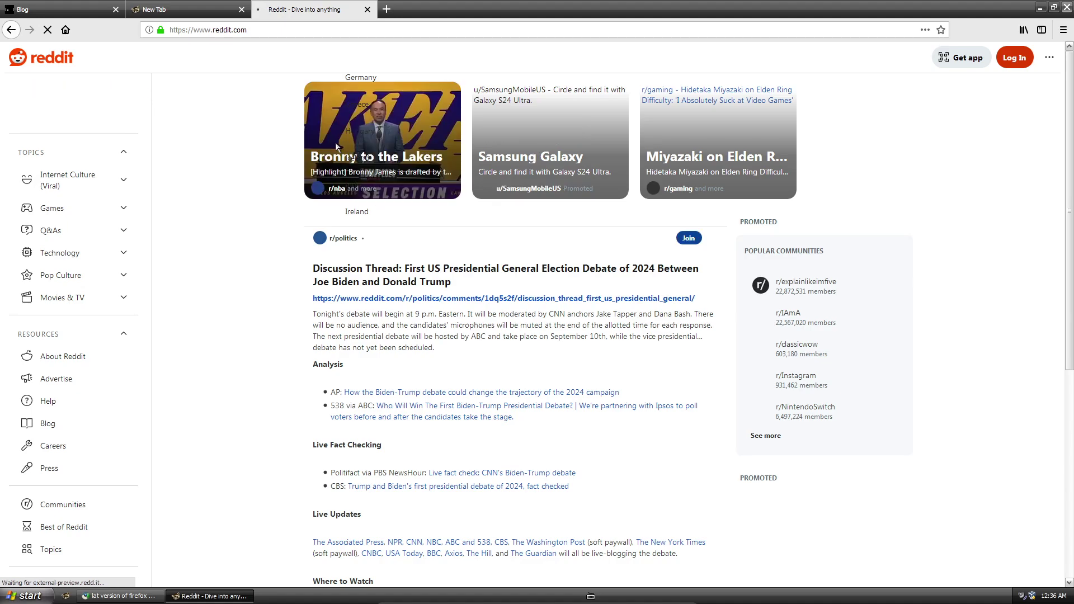
# Try to go to YouTube in a new Mypal tab, and close Mypal.
pyautogui.click(389, 17)
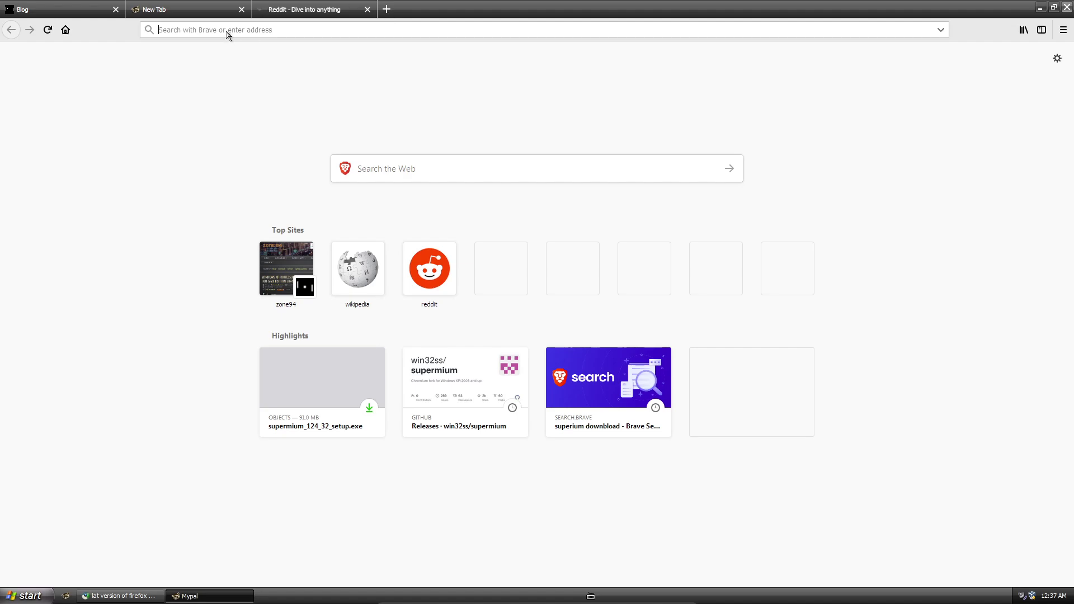
pyautogui.moveTo(313, 11); pyautogui.dragTo(259, 108)
pyautogui.write('youtube.')
pyautogui.rightClick(198, 597)
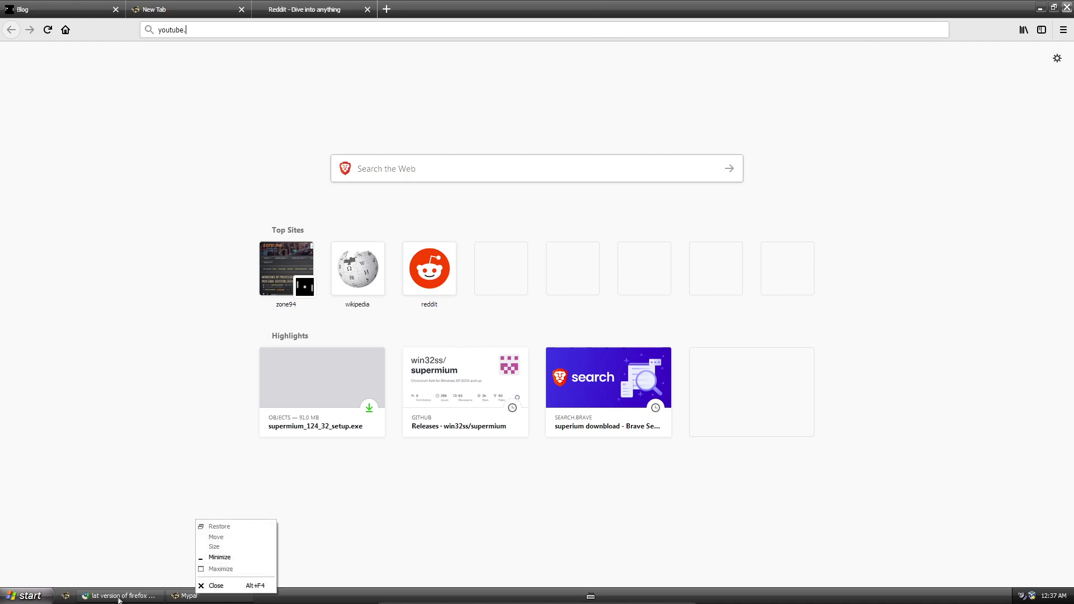
pyautogui.click(205, 583)
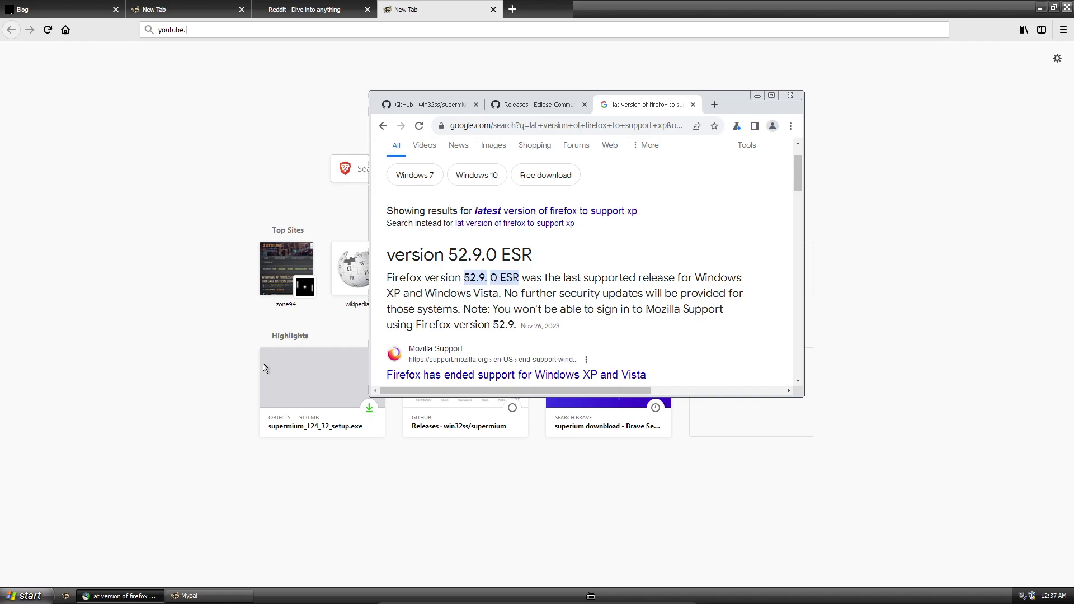
# Maximize Supermium, search for youtube in a new tab, and open the YouTube site from the results.
pyautogui.click(771, 96)
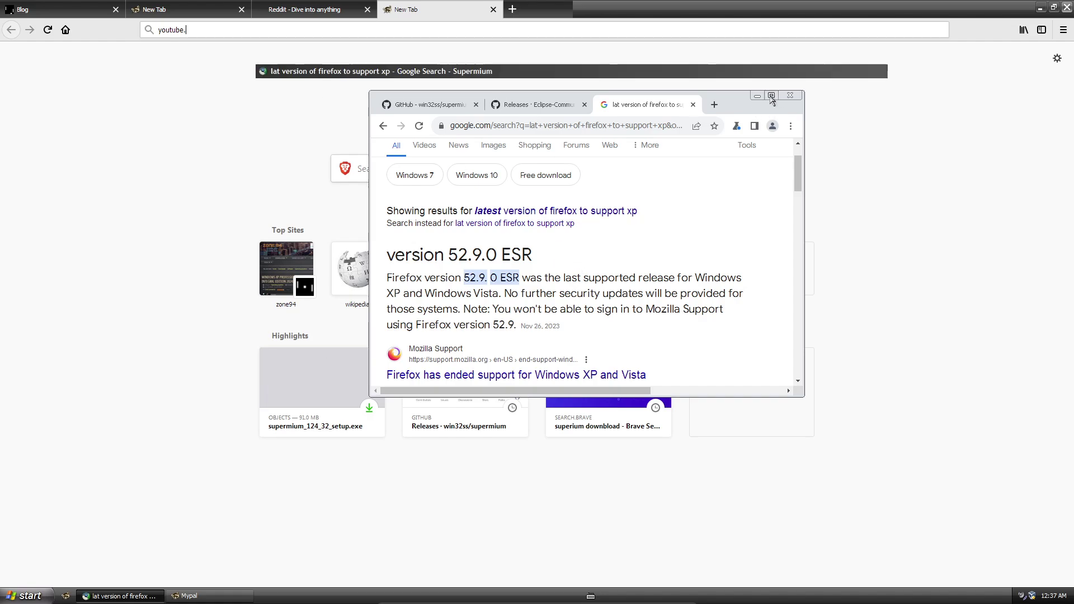
pyautogui.click(418, 10)
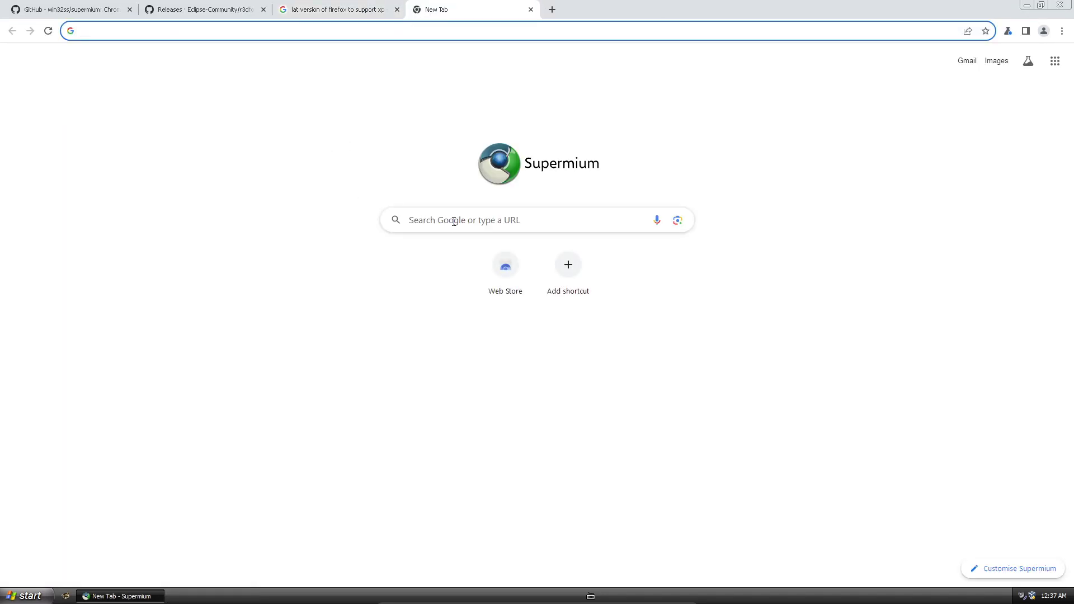
pyautogui.write('you')
pyautogui.press('Return')
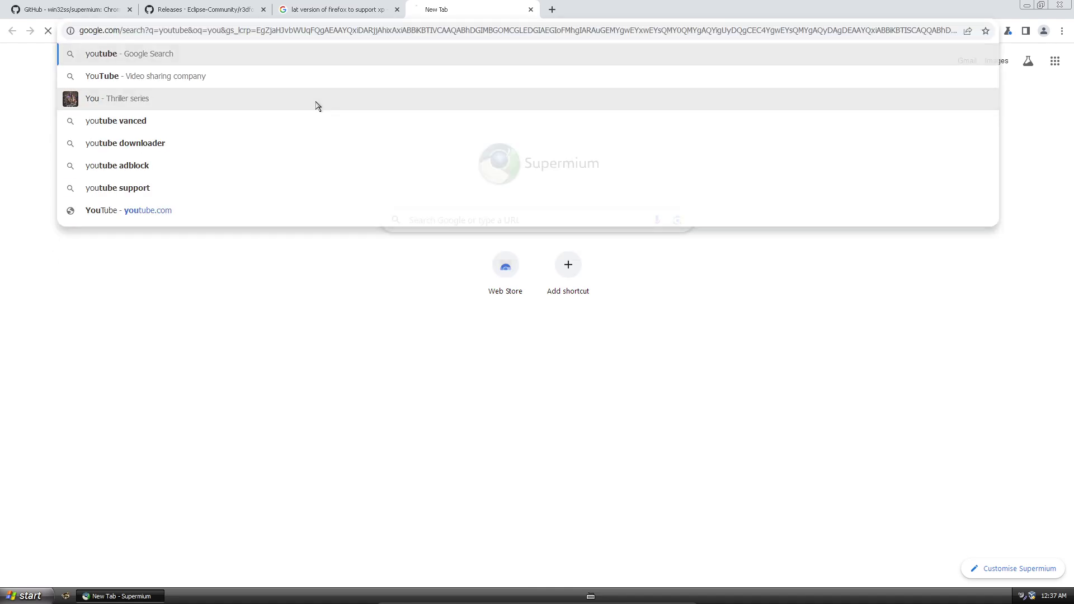
pyautogui.click(168, 175)
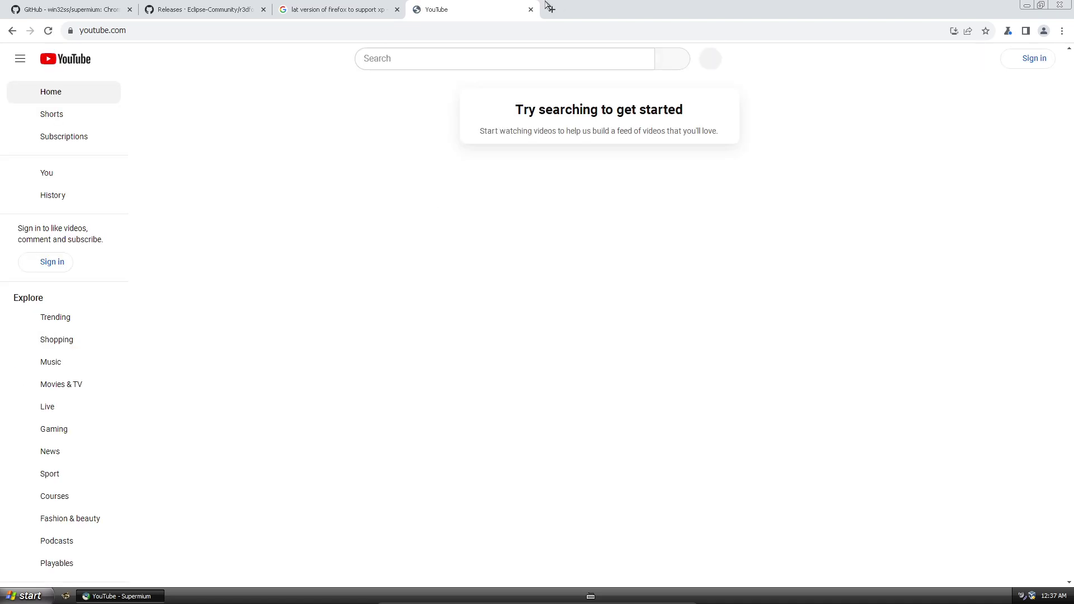
# Restore and re-maximize the Supermium window, then open YouTube Shorts and pause the video that plays.
pyautogui.click(1040, 6)
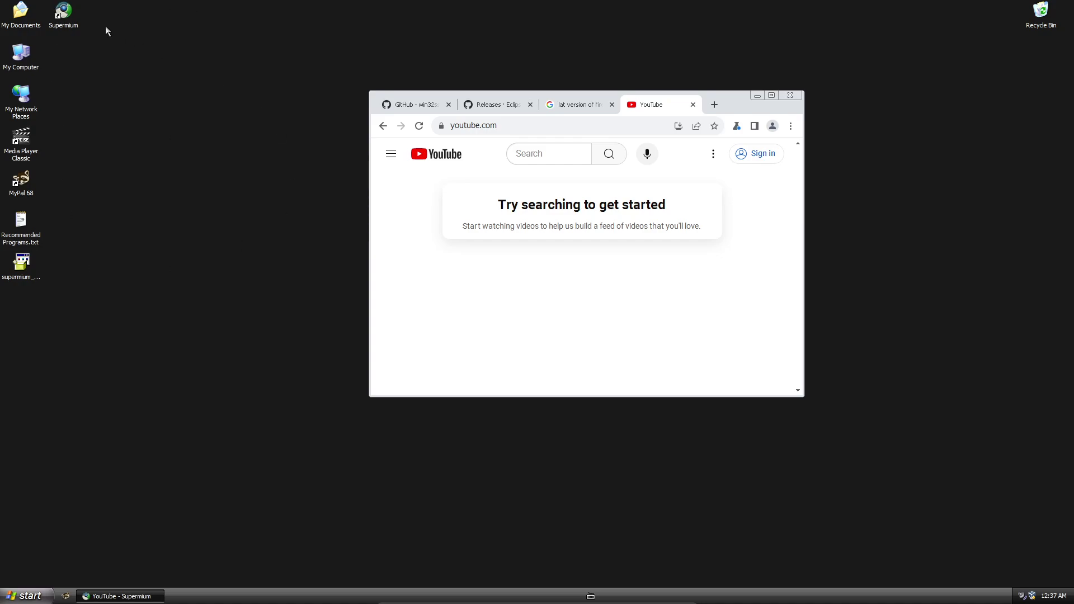
pyautogui.click(771, 95)
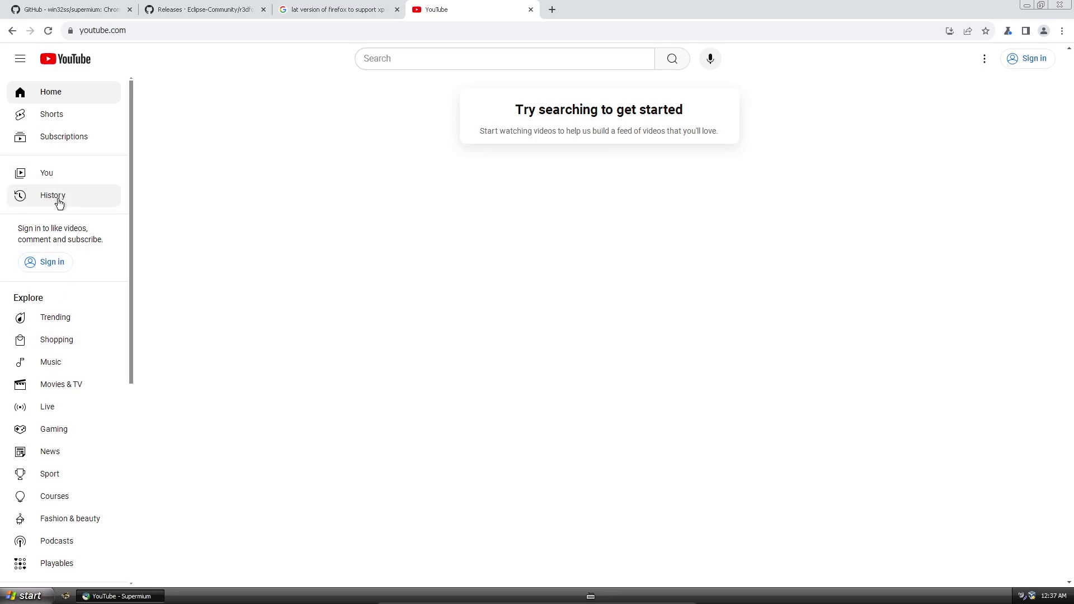
pyautogui.click(52, 114)
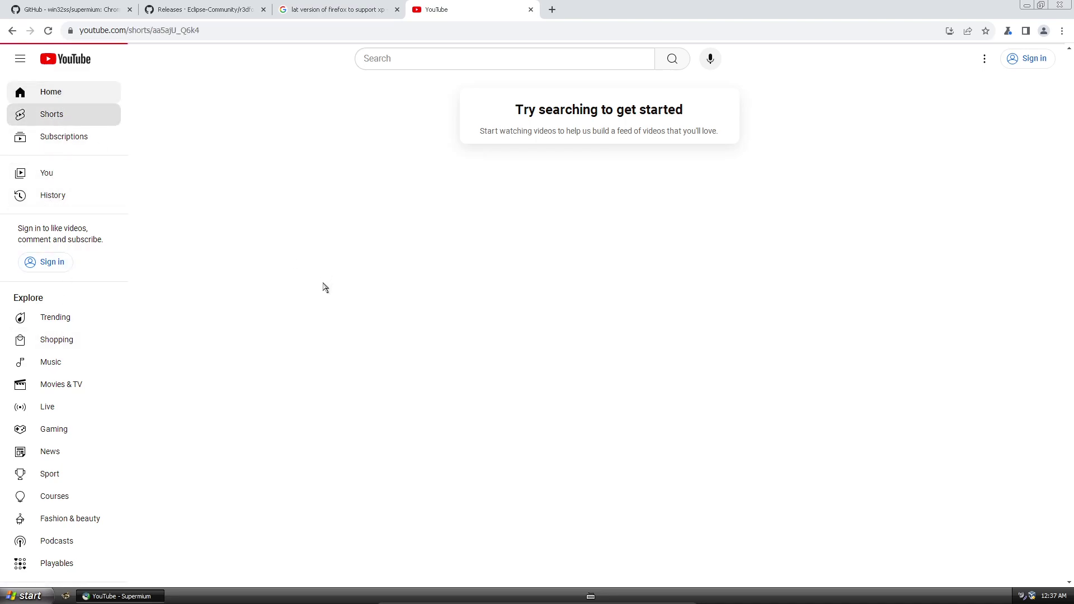
pyautogui.click(492, 111)
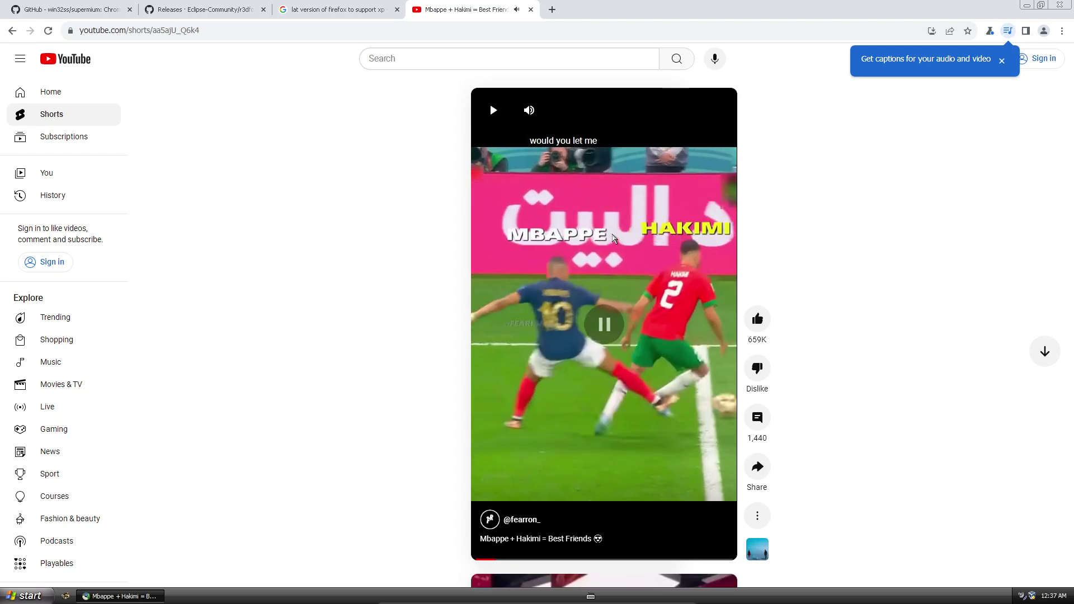
# Close the YouTube tab and restart Supermium from the desktop.
pyautogui.click(530, 10)
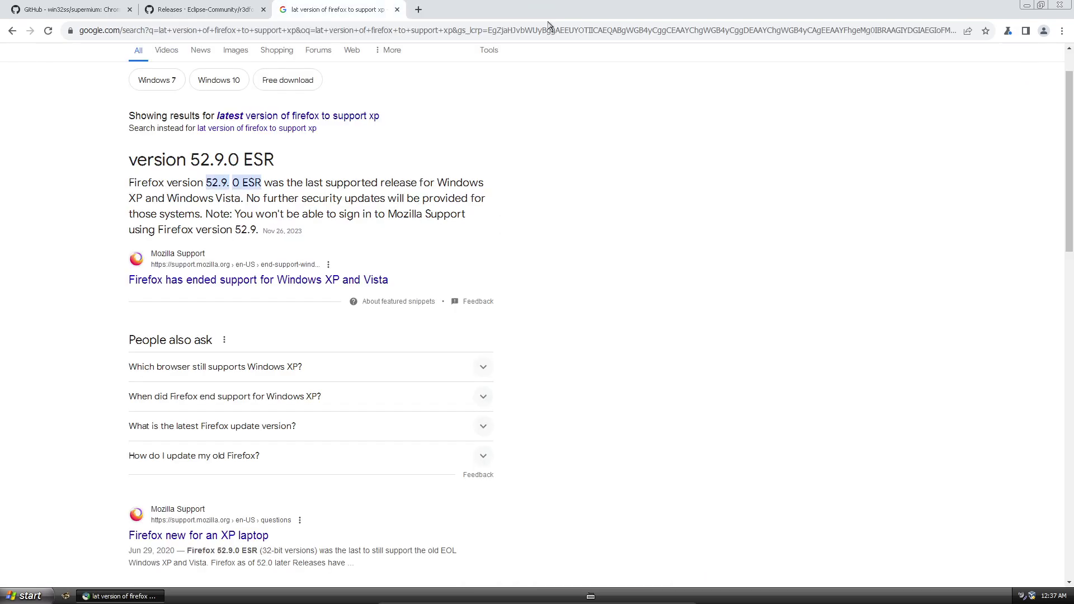
pyautogui.click(1058, 4)
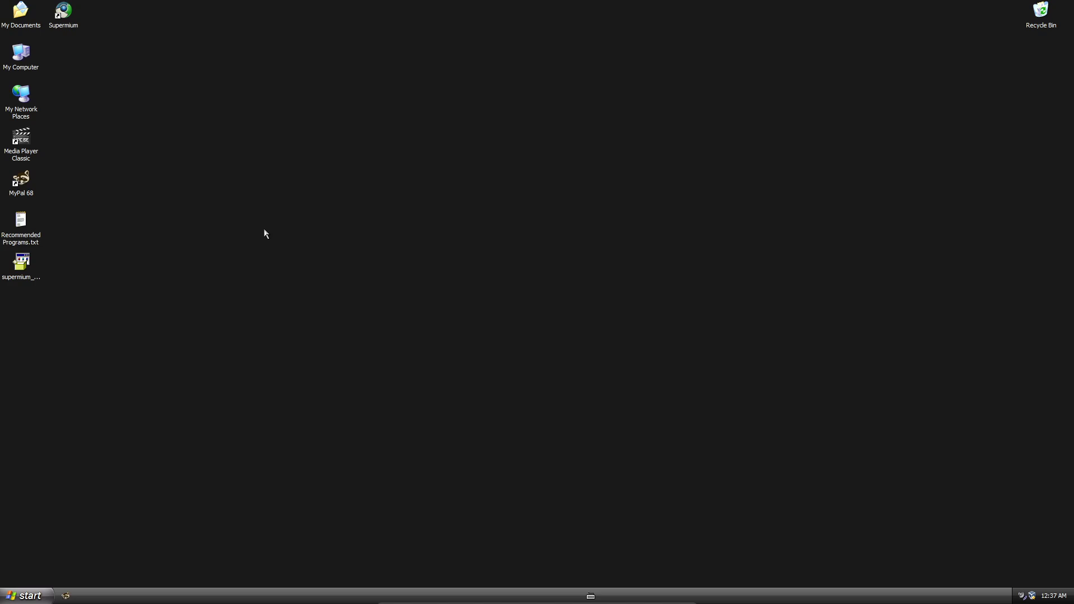
pyautogui.click(62, 12)
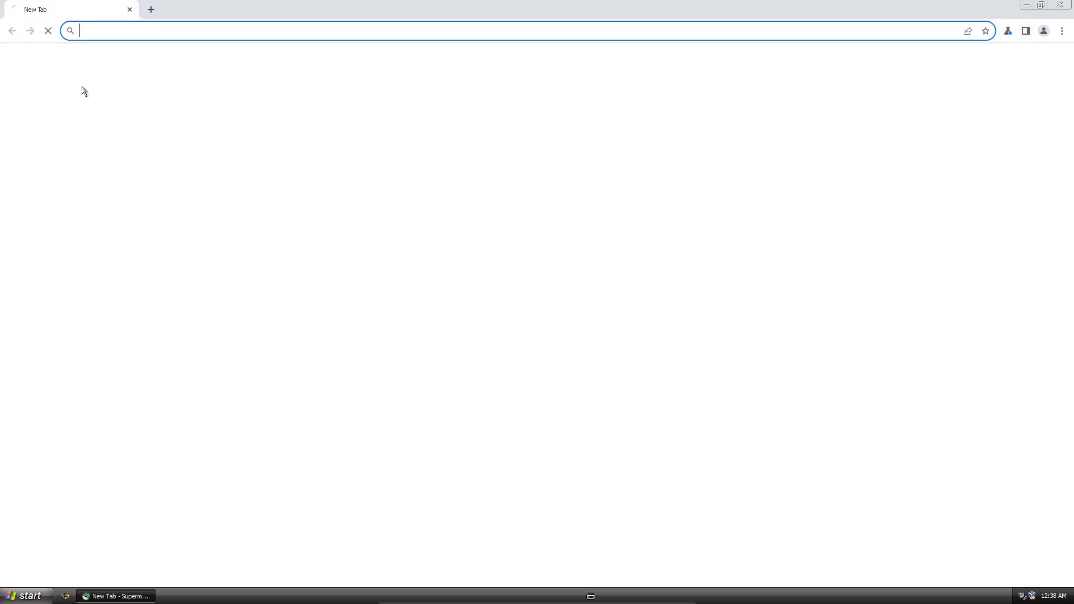
# Restore the Supermium window to its smaller size and move it slightly down the desktop.
pyautogui.click(191, 32)
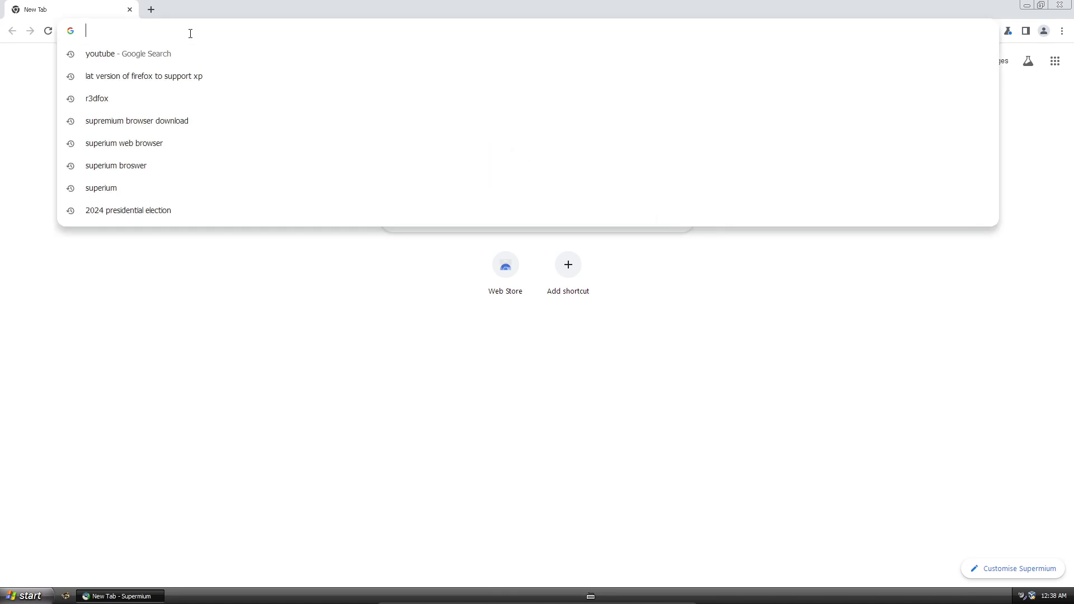
pyautogui.click(1040, 5)
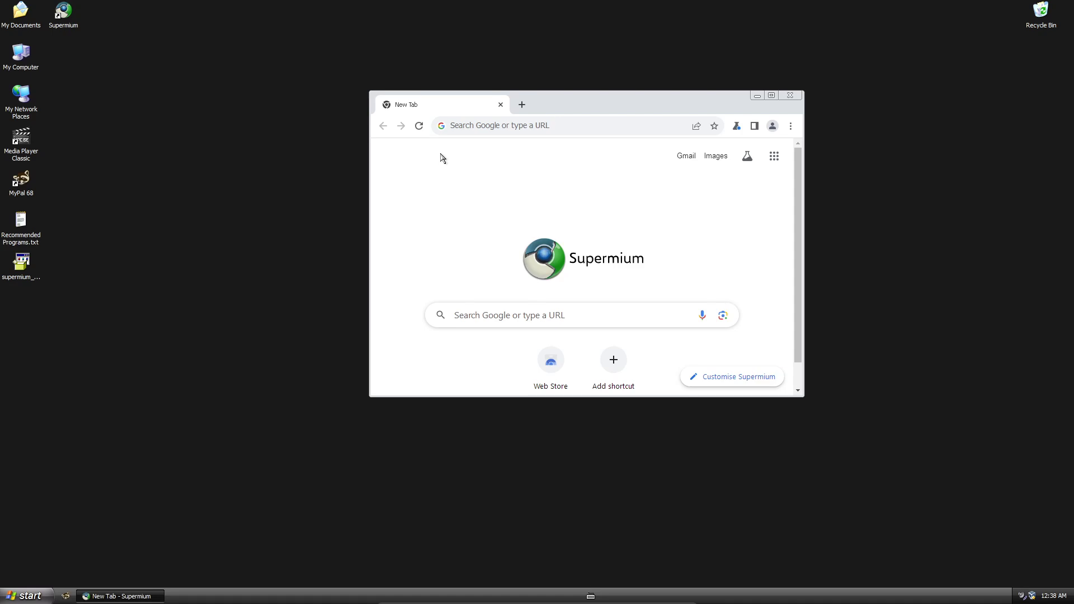
pyautogui.moveTo(542, 110); pyautogui.dragTo(542, 117)
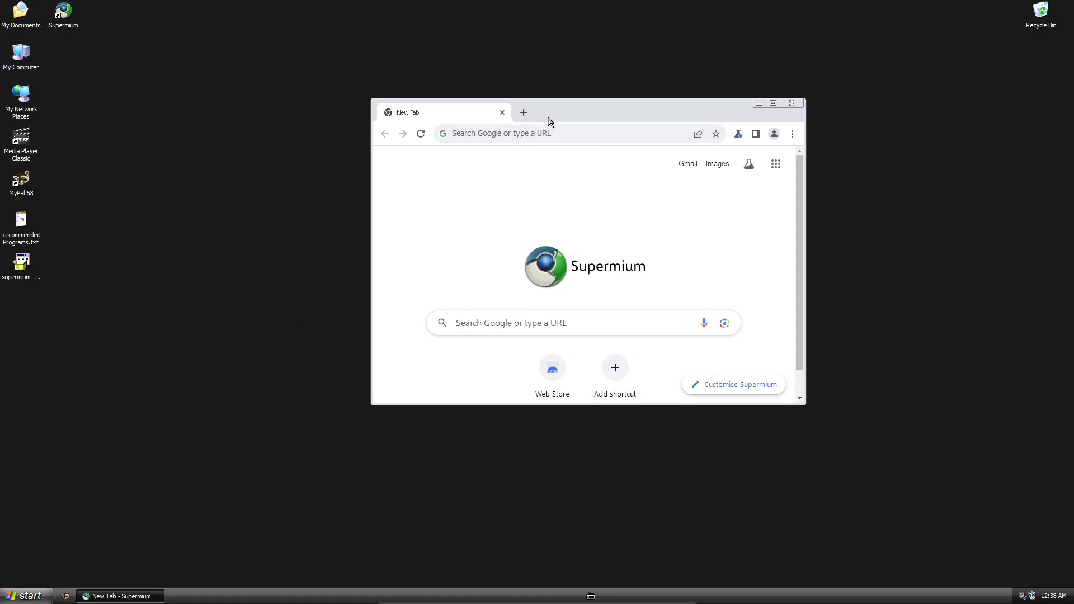
pyautogui.doubleClick(23, 221)
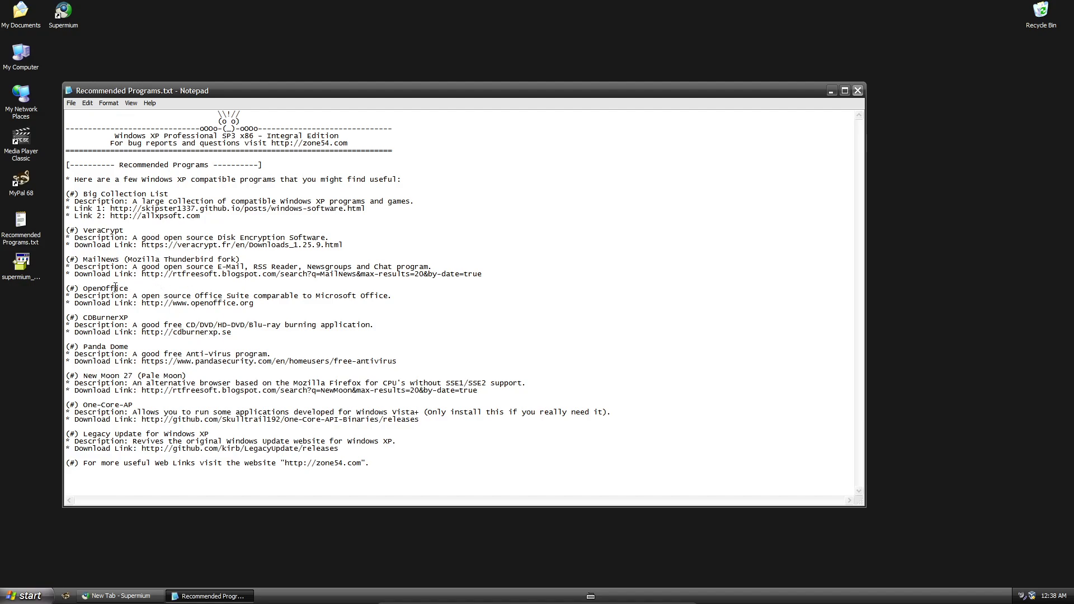
pyautogui.moveTo(255, 303); pyautogui.dragTo(142, 303)
pyautogui.rightClick(145, 305)
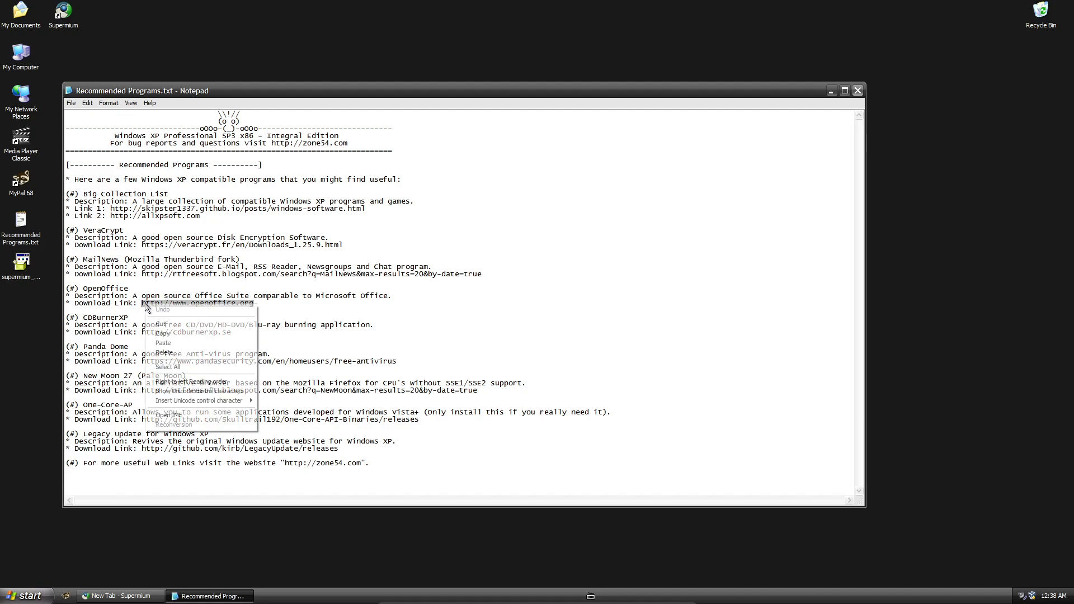
pyautogui.click(162, 333)
pyautogui.click(831, 91)
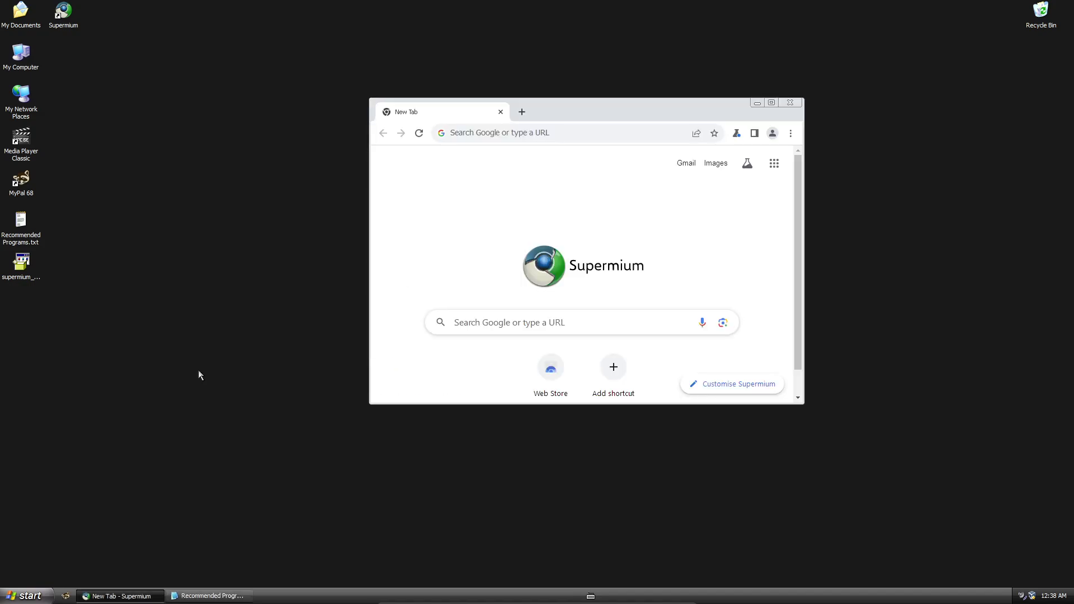
# Load the copied OpenOffice address, openoffice.org, in Supermium.
pyautogui.click(495, 132)
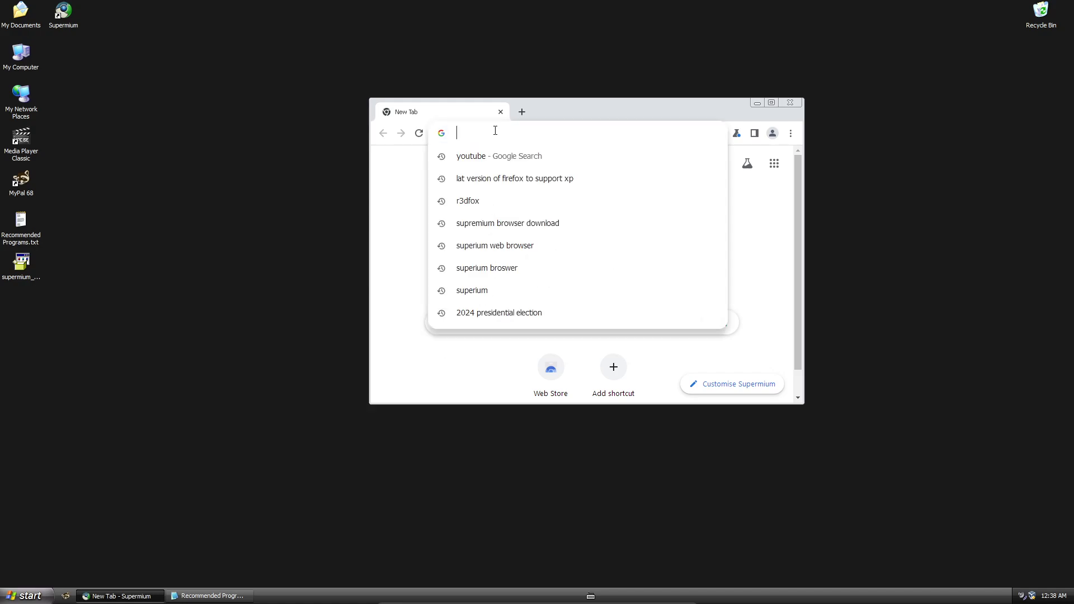
pyautogui.rightClick(495, 135)
pyautogui.click(533, 196)
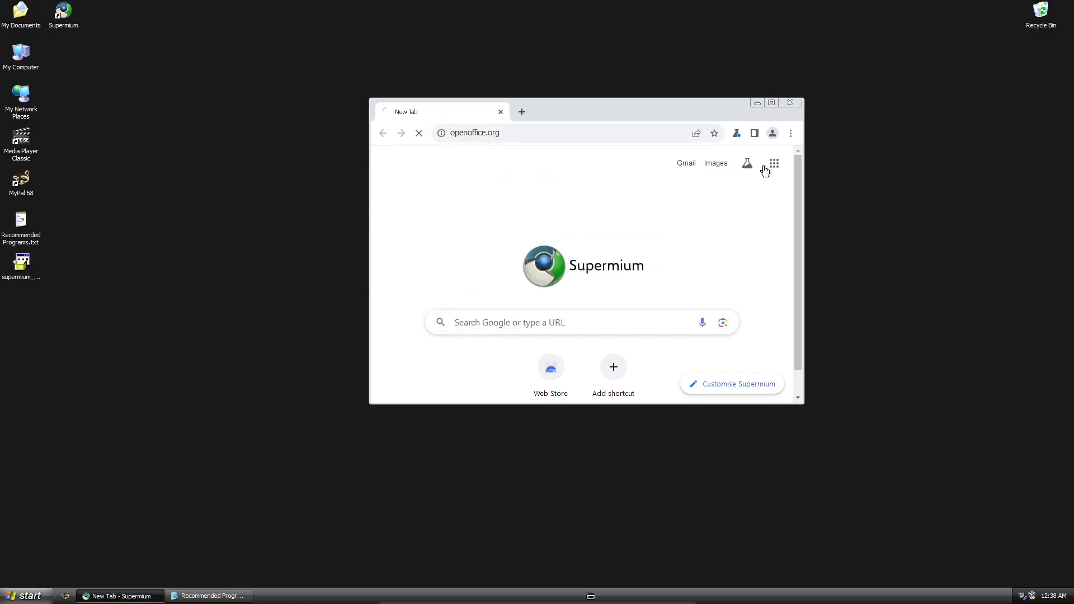
# Download the OpenOffice 4.1.15 full installation for Windows 32-bit in English [British], check its download progress, and restore the Supermium window's smaller size.
pyautogui.click(771, 103)
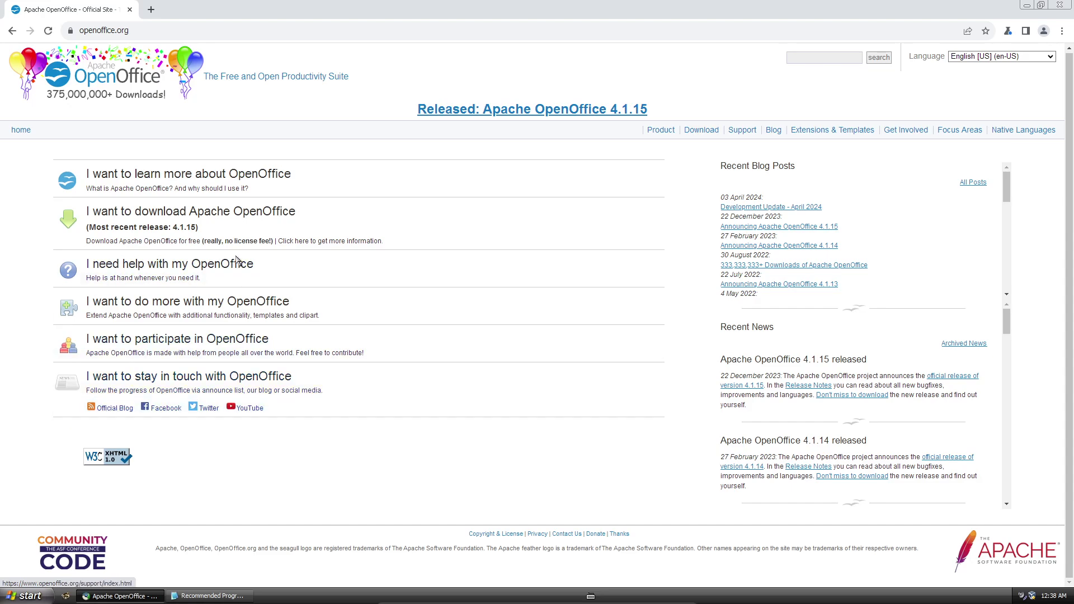
pyautogui.click(151, 231)
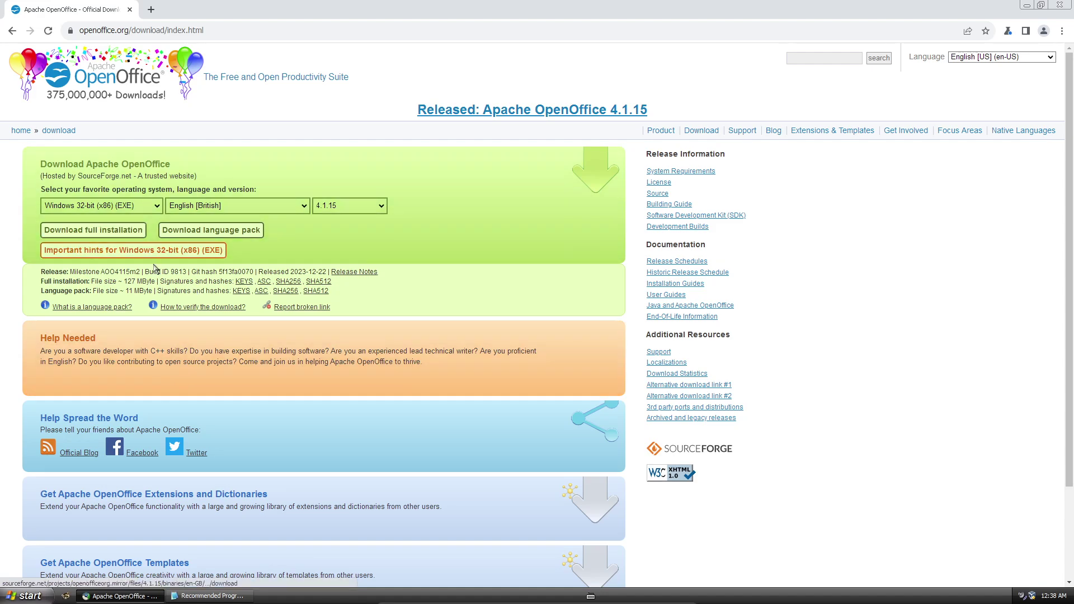
pyautogui.click(133, 231)
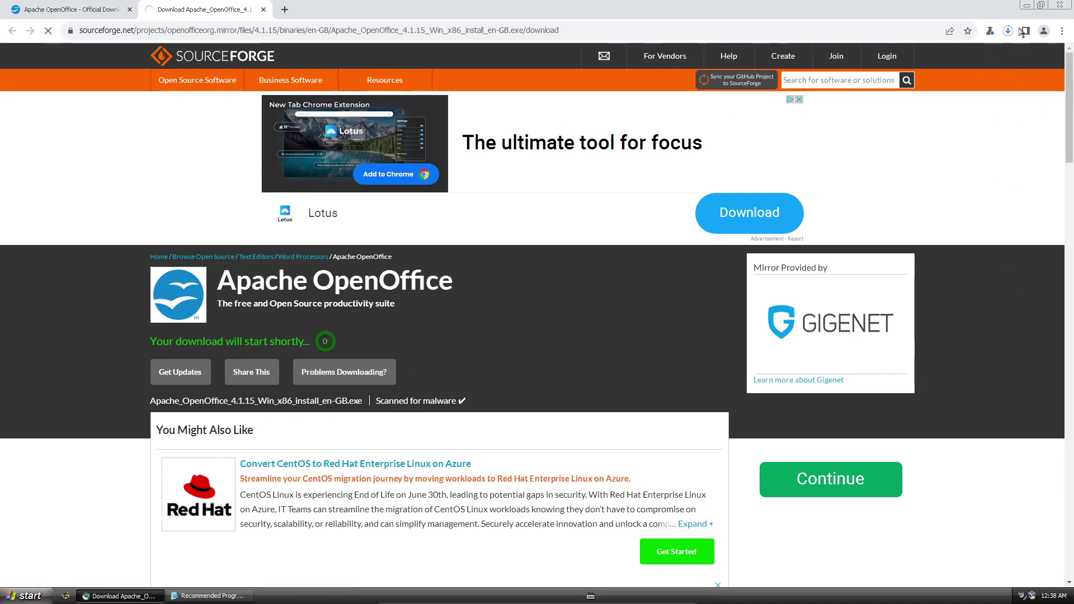
pyautogui.click(1008, 31)
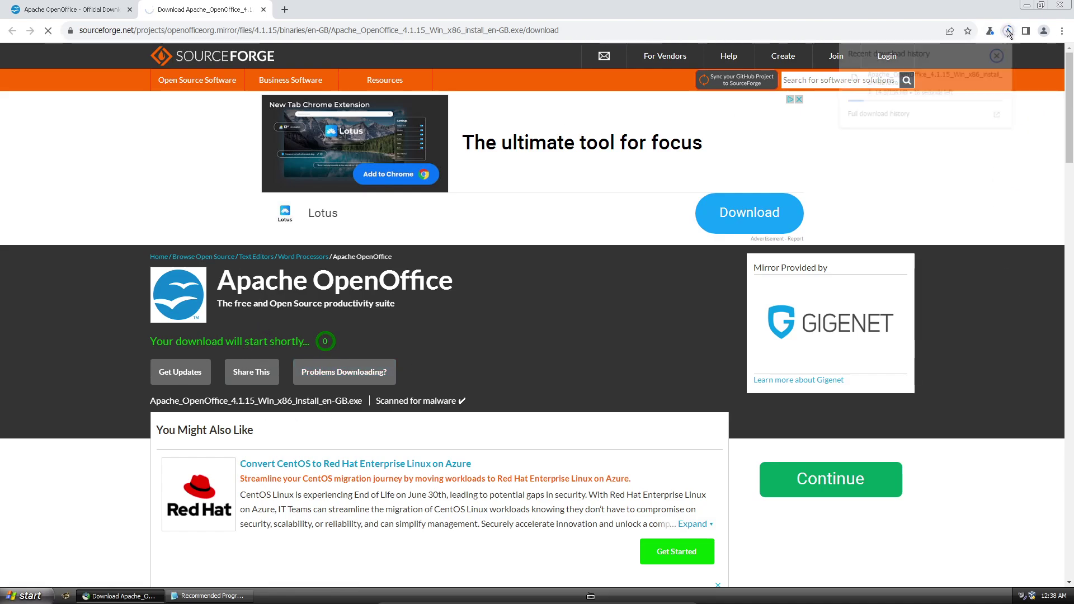
pyautogui.click(1040, 5)
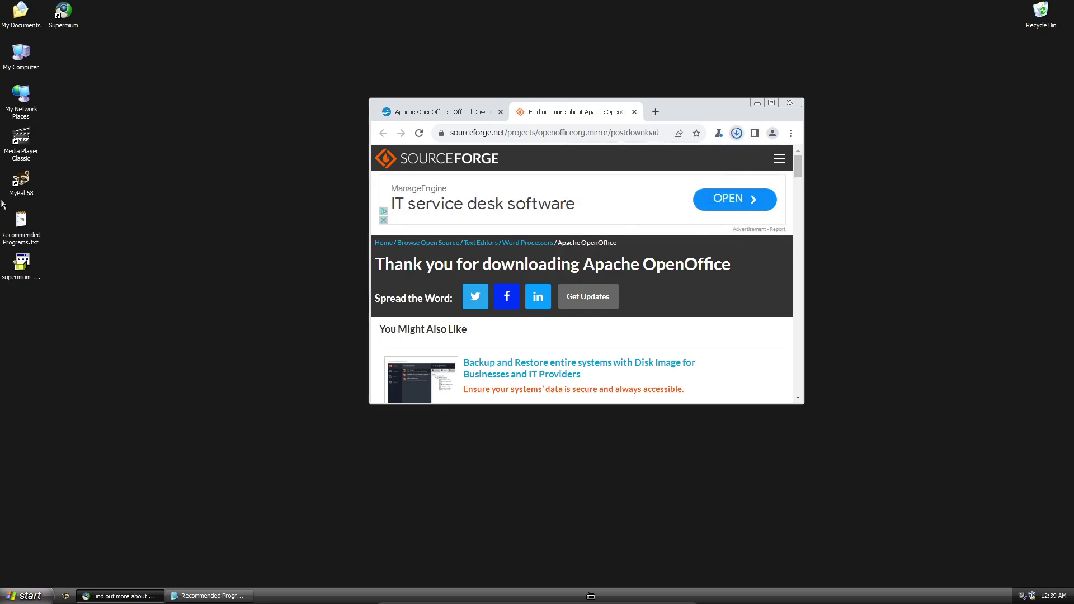
pyautogui.click(17, 222)
pyautogui.doubleClick(17, 222)
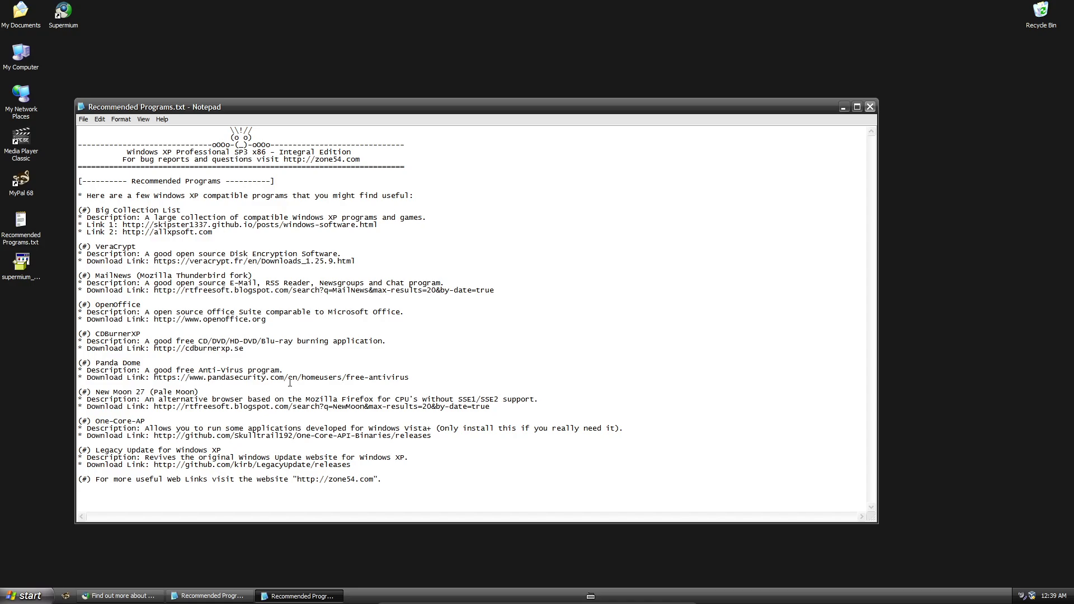
pyautogui.keyDown('shift'); pyautogui.click(389, 376); pyautogui.keyUp('shift')
pyautogui.click(390, 376)
pyautogui.moveTo(155, 378); pyautogui.dragTo(416, 376)
pyautogui.rightClick(401, 376)
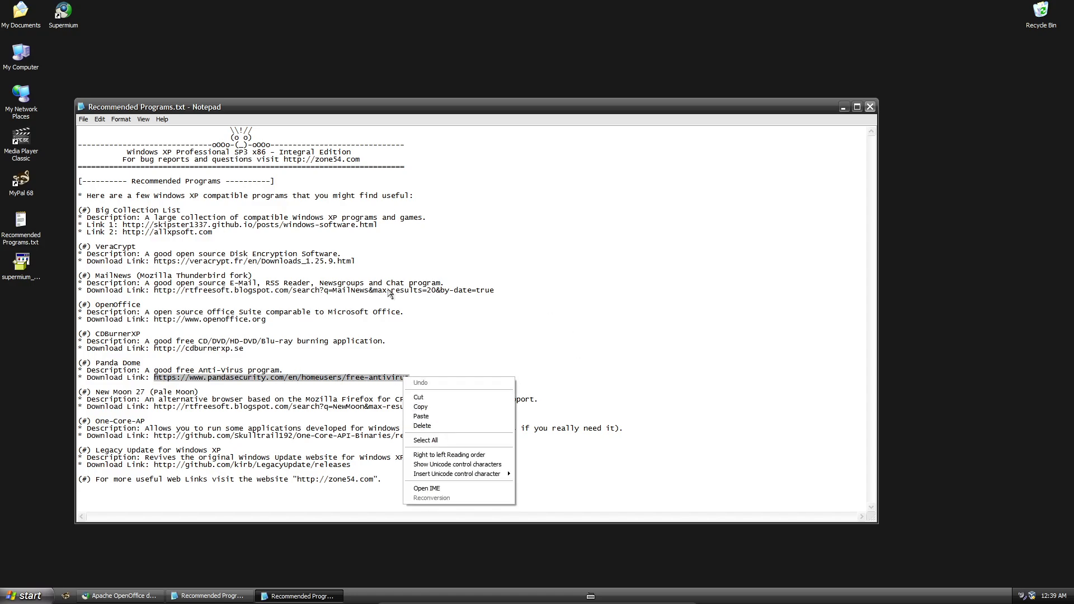
pyautogui.click(420, 407)
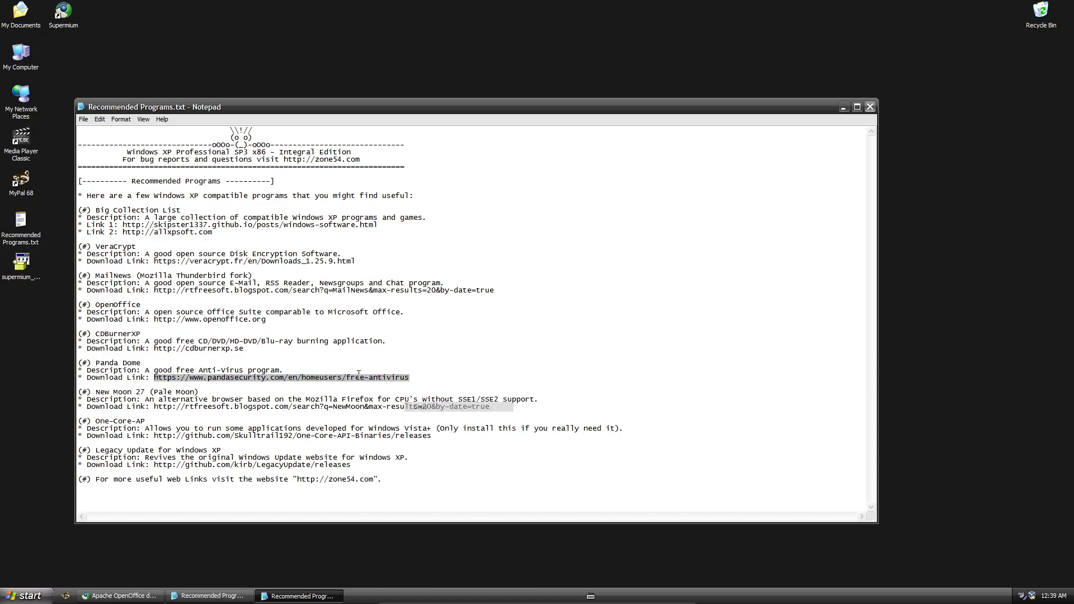
pyautogui.click(842, 107)
# Load the copied Panda Security address in a new tab of the maximized Supermium window.
pyautogui.click(656, 112)
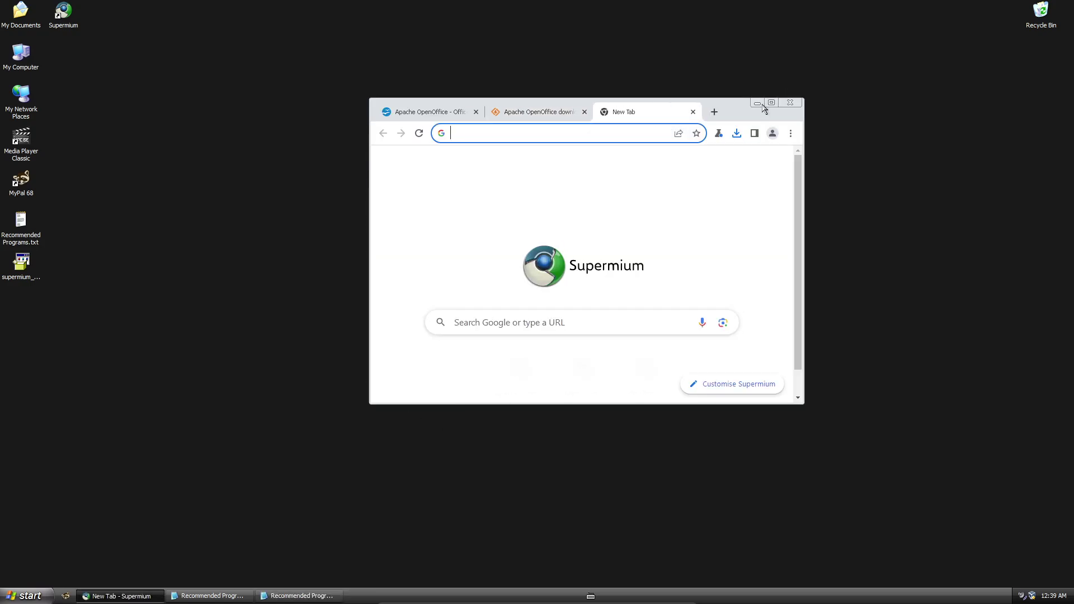
pyautogui.click(771, 103)
pyautogui.rightClick(489, 34)
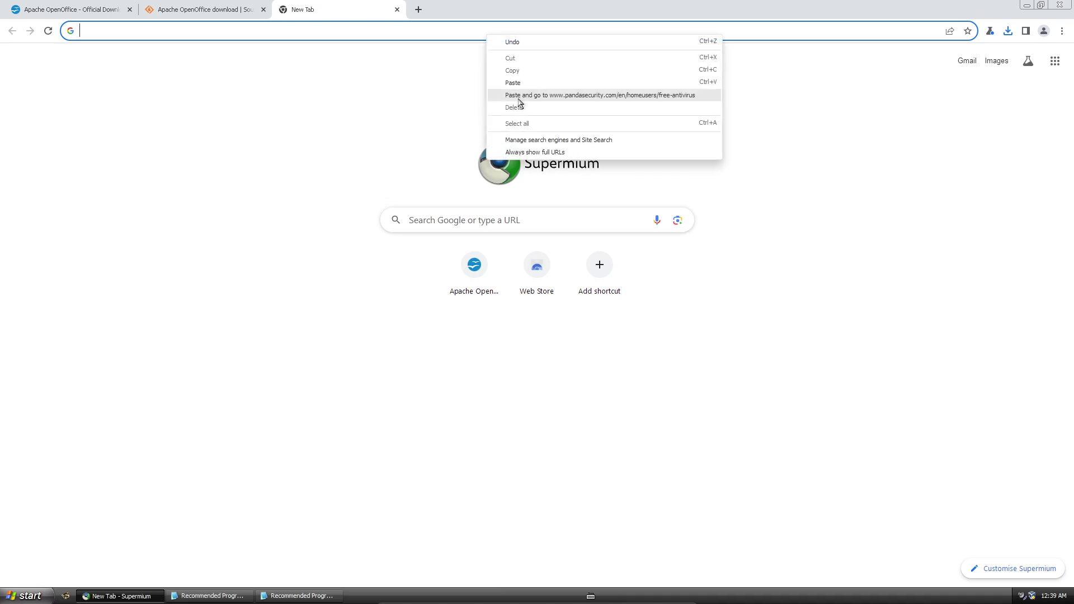
pyautogui.click(517, 95)
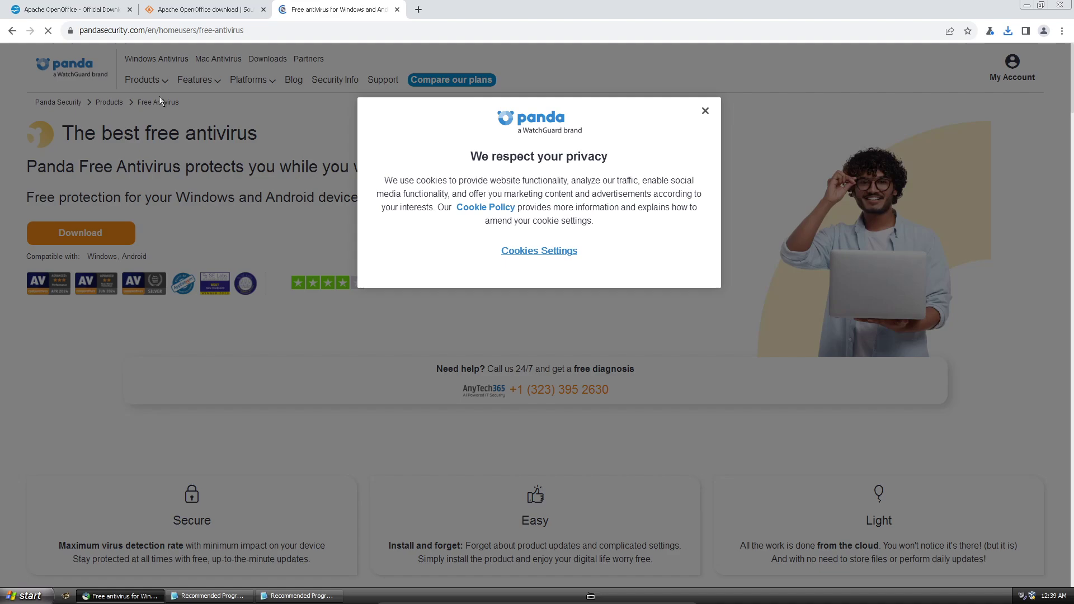
# Dismiss the cookie notices on the Panda page and download the Free edition of the antivirus.
pyautogui.click(705, 111)
pyautogui.click(71, 230)
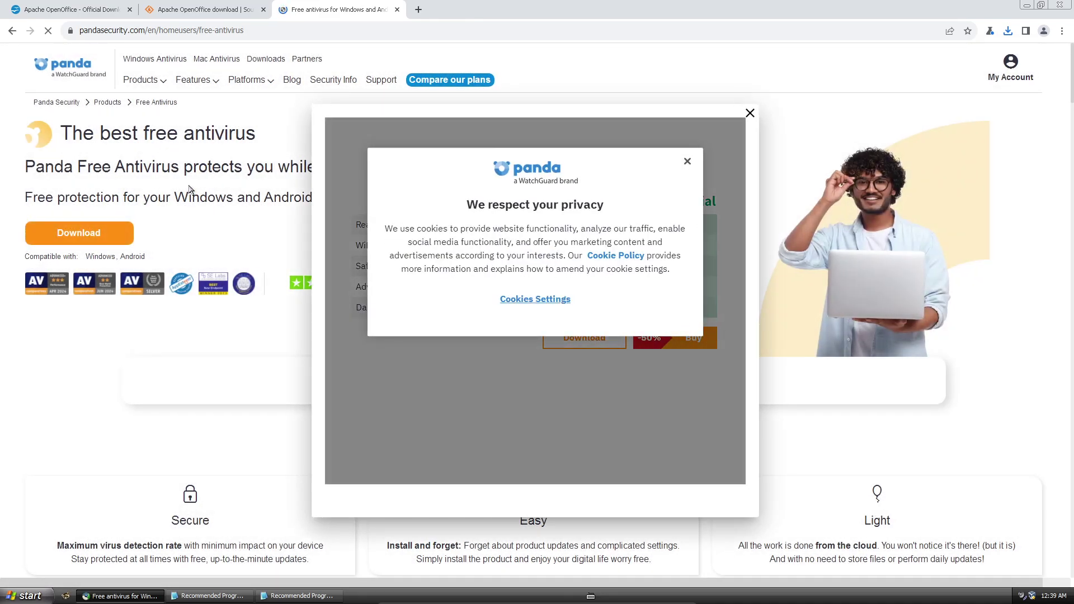
pyautogui.click(692, 161)
pyautogui.click(749, 114)
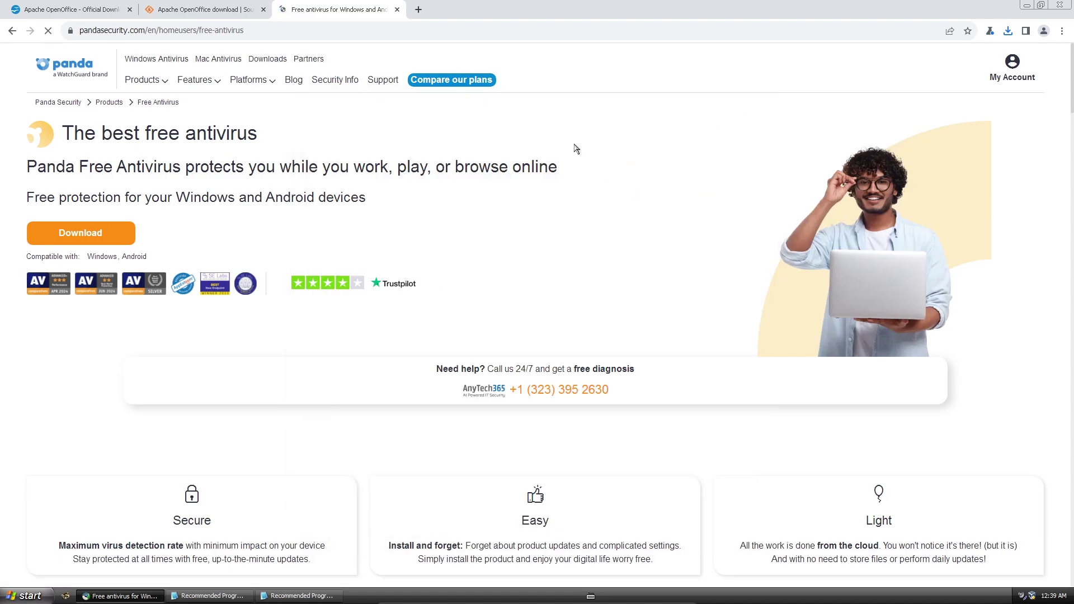
pyautogui.click(91, 230)
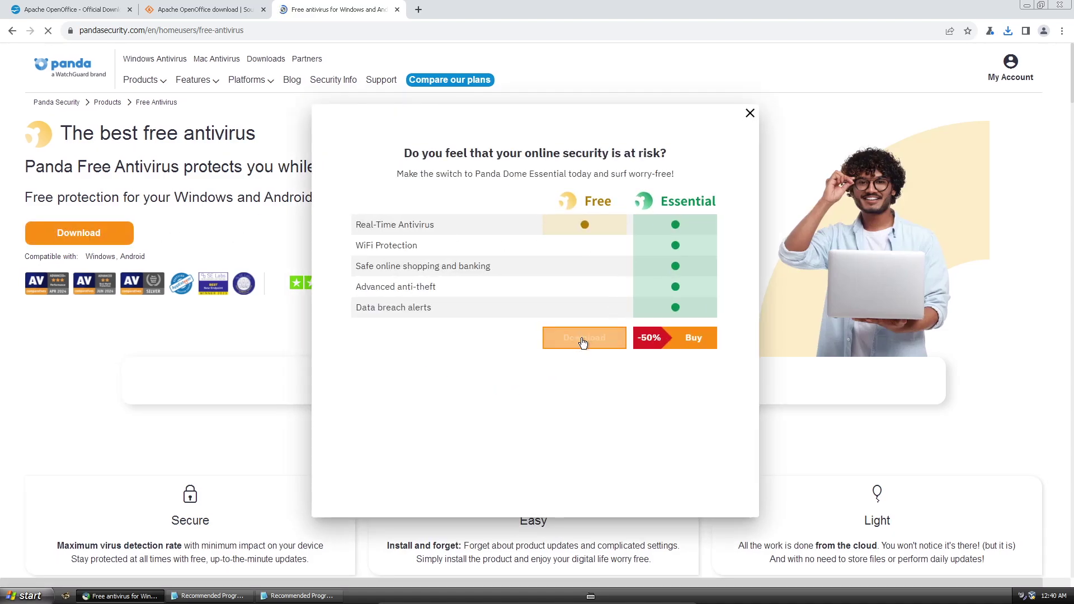
pyautogui.click(576, 341)
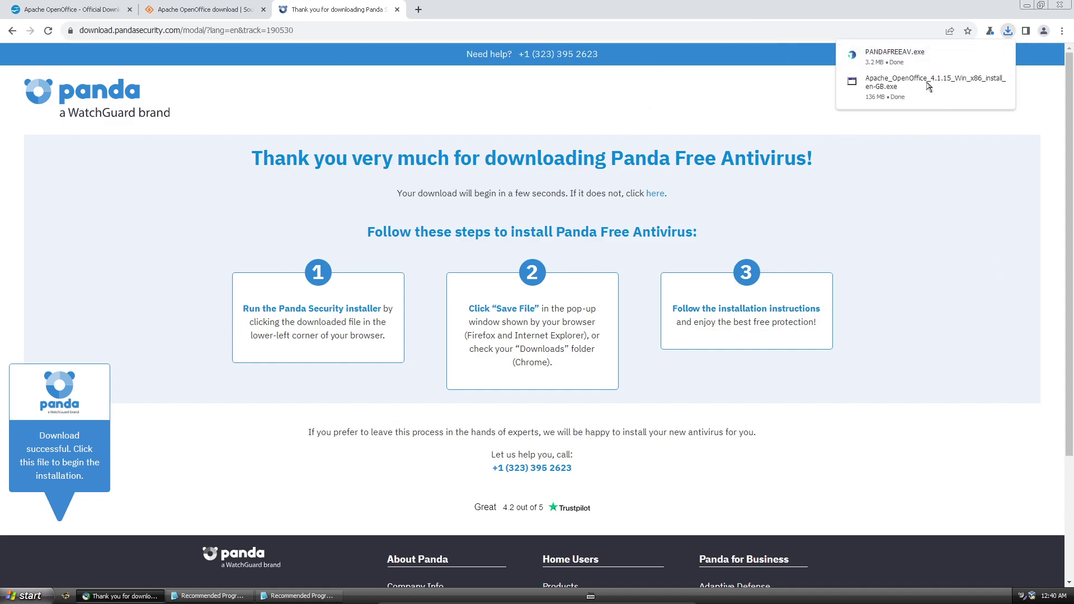
# Run the downloaded PANDAFREEAV.exe, moving the Supermium window aside, and start the installation in English with the default folder.
pyautogui.click(895, 56)
pyautogui.click(566, 315)
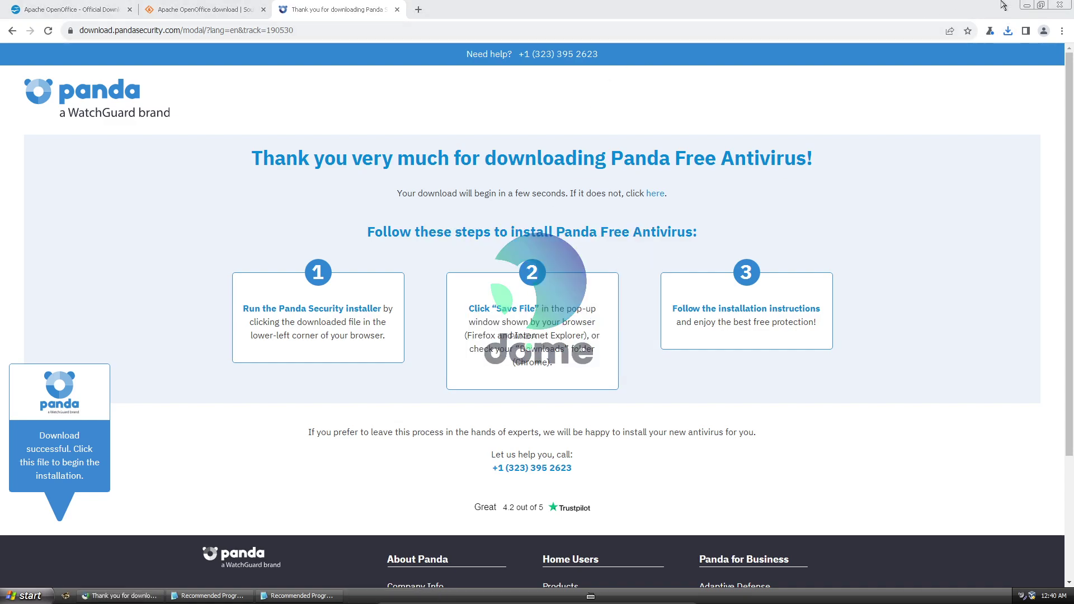
pyautogui.click(1041, 6)
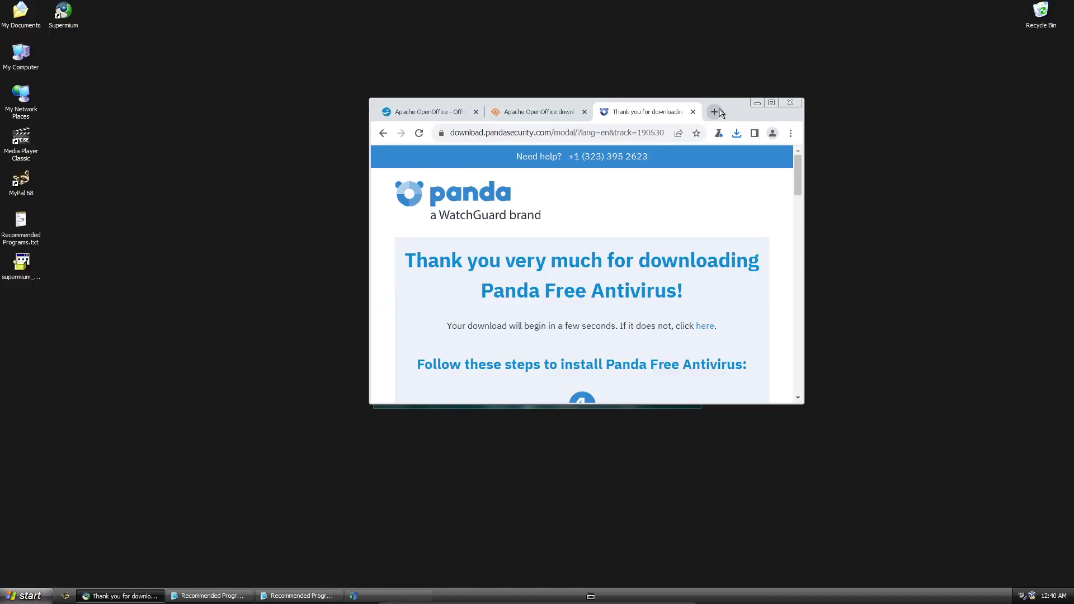
pyautogui.moveTo(749, 119)
pyautogui.mouseDown()
pyautogui.moveTo(716, 332)
pyautogui.moveTo(793, 420)
pyautogui.mouseUp()
pyautogui.click(468, 224)
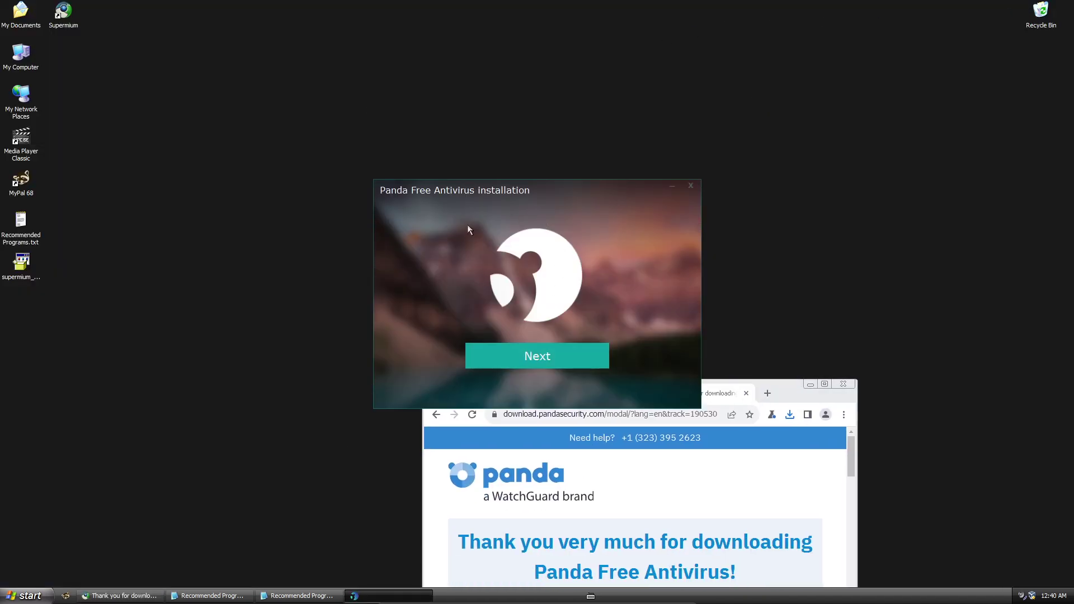
pyautogui.click(522, 363)
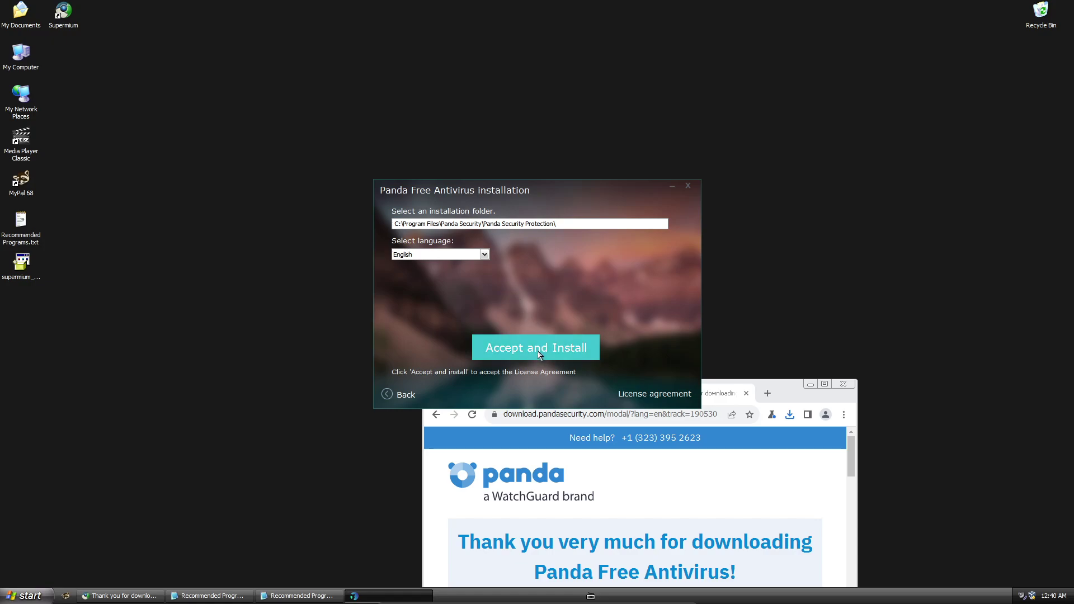
pyautogui.press('Return')
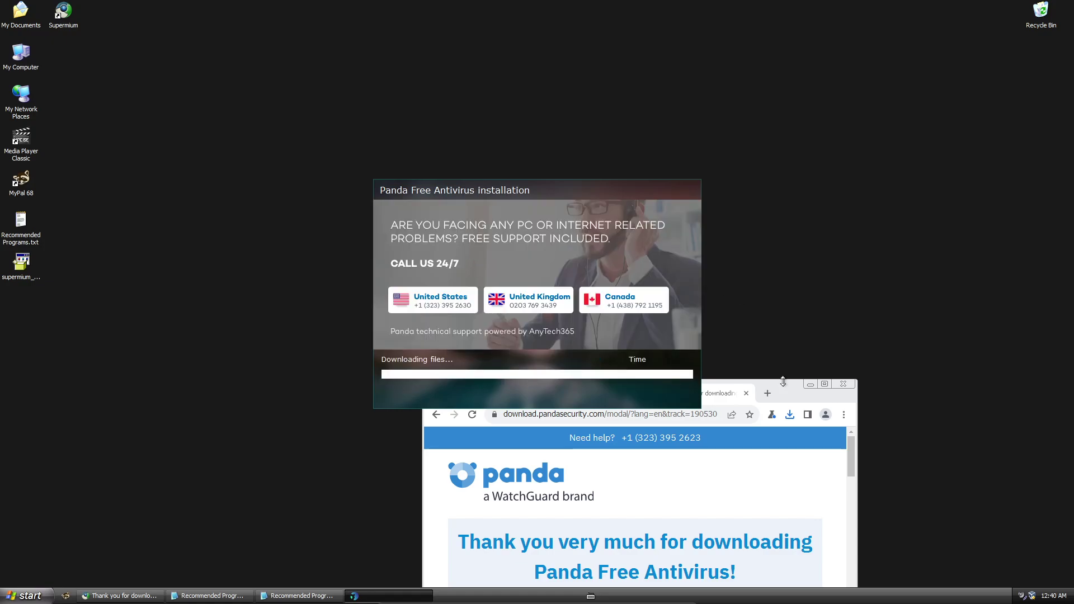
# Run the downloaded Apache OpenOffice 4.1.15 installer, unpack its files to the default desktop folder, and minimize the Downloads folder.
pyautogui.click(789, 415)
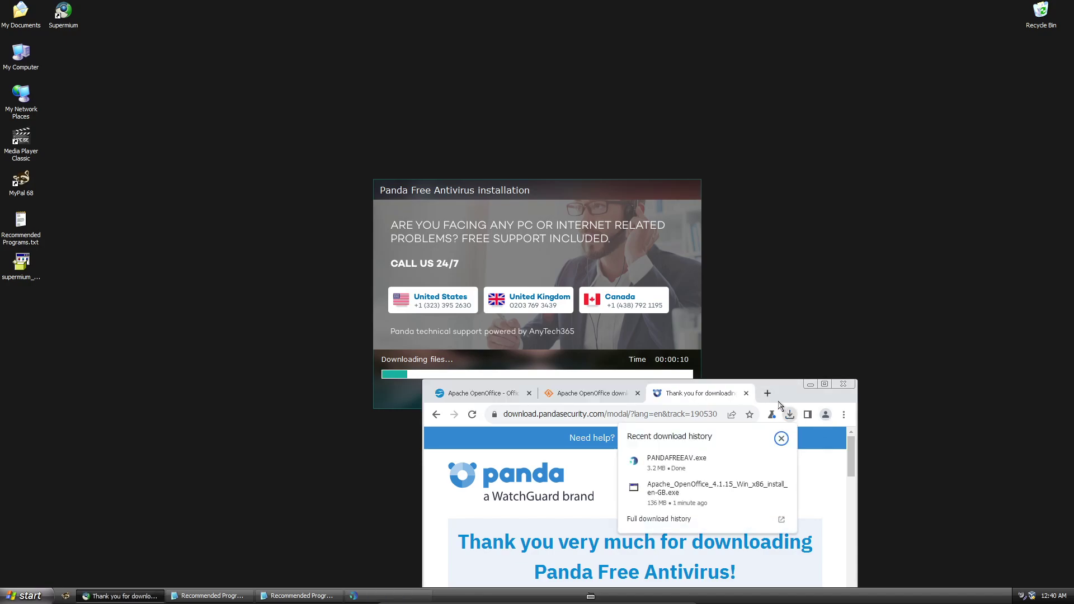
pyautogui.rightClick(687, 492)
pyautogui.click(697, 503)
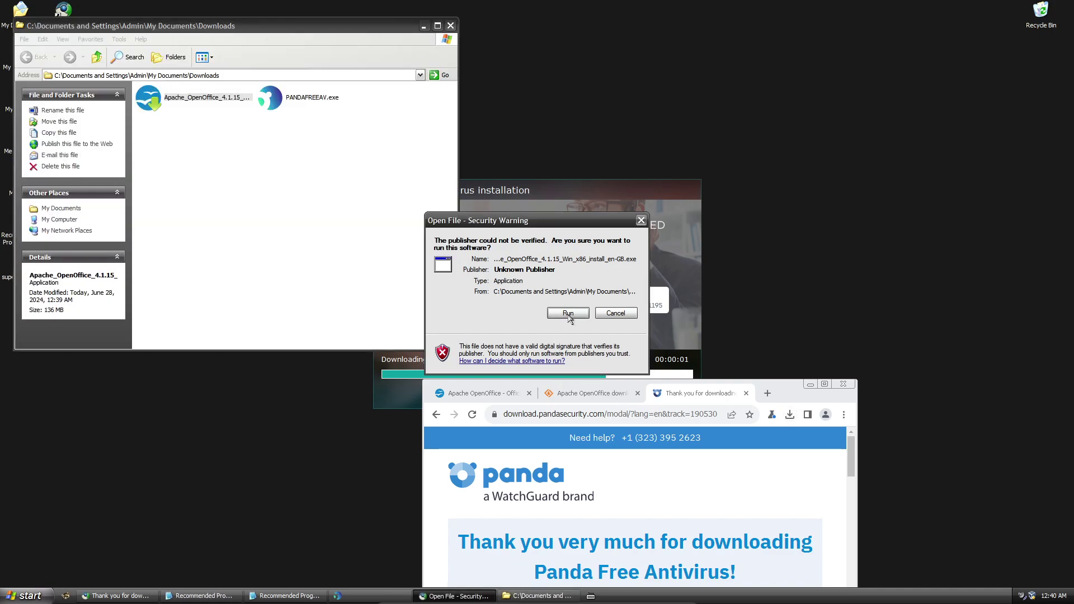
pyautogui.click(566, 312)
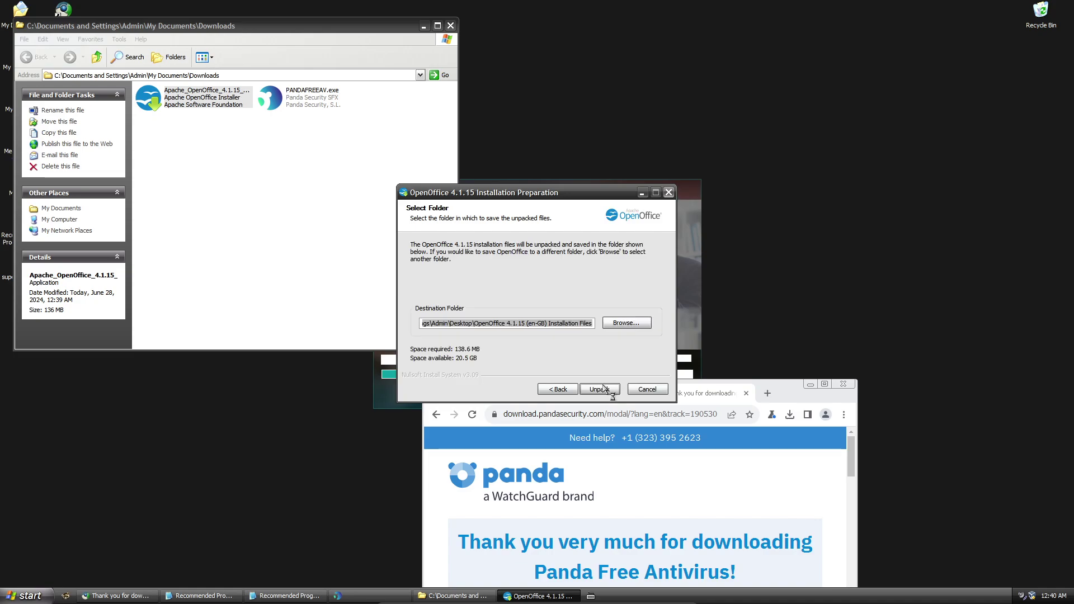
pyautogui.click(599, 388)
pyautogui.click(269, 203)
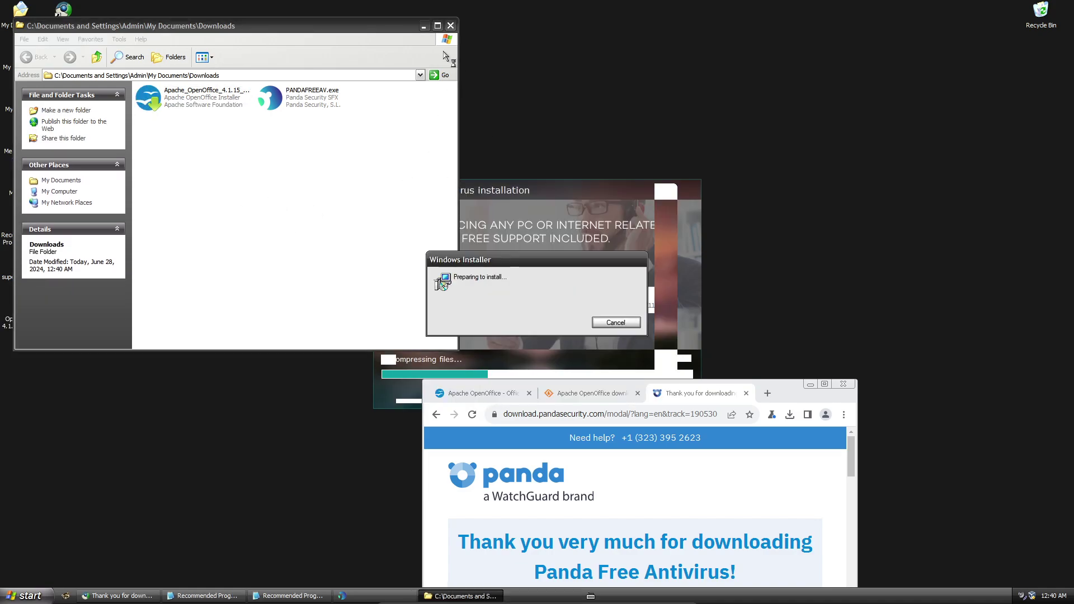
pyautogui.click(425, 25)
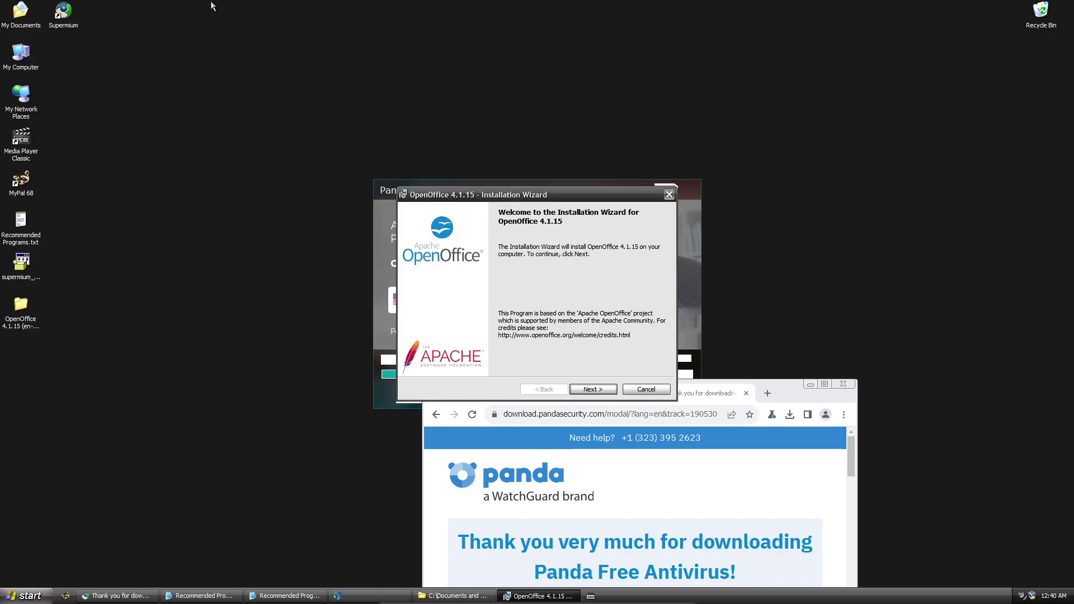
# Install OpenOffice 4.1.15 with the Complete setup type and finish the installation wizard.
pyautogui.click(592, 388)
pyautogui.click(593, 389)
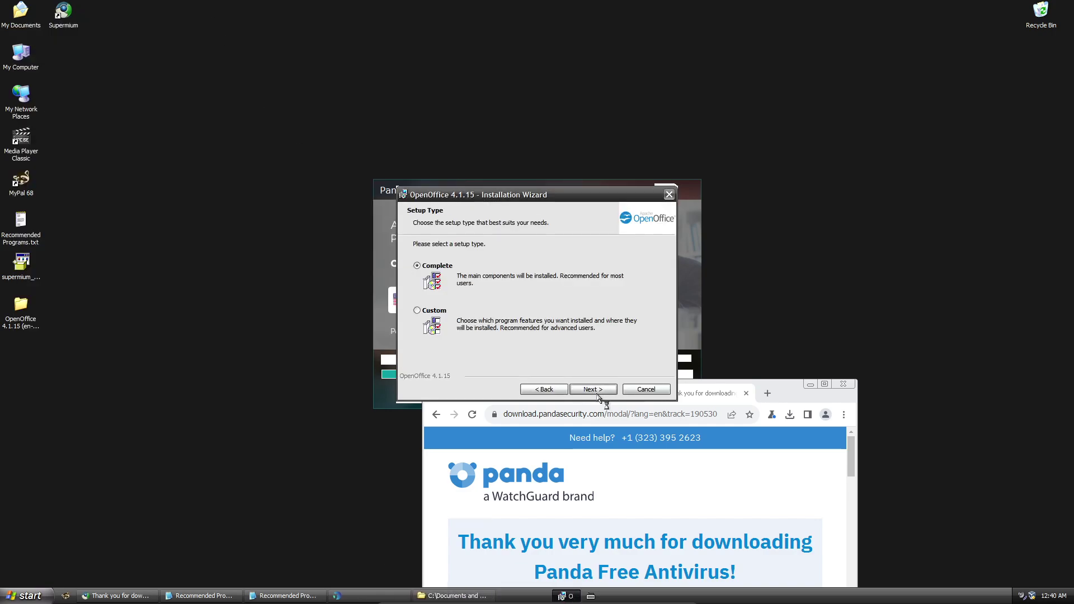
pyautogui.click(586, 388)
pyautogui.click(586, 388)
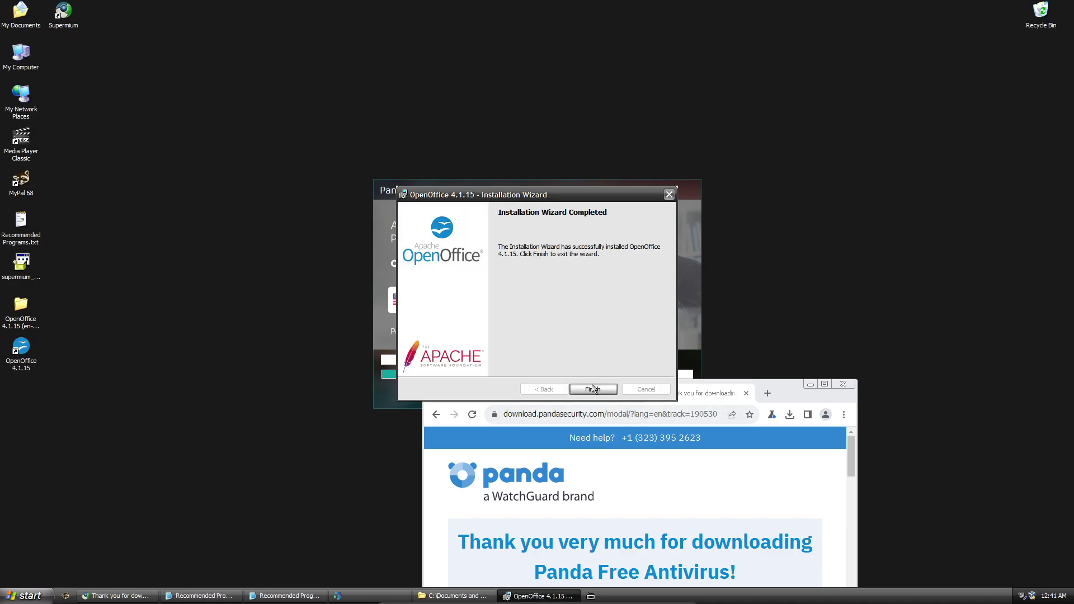
pyautogui.click(593, 388)
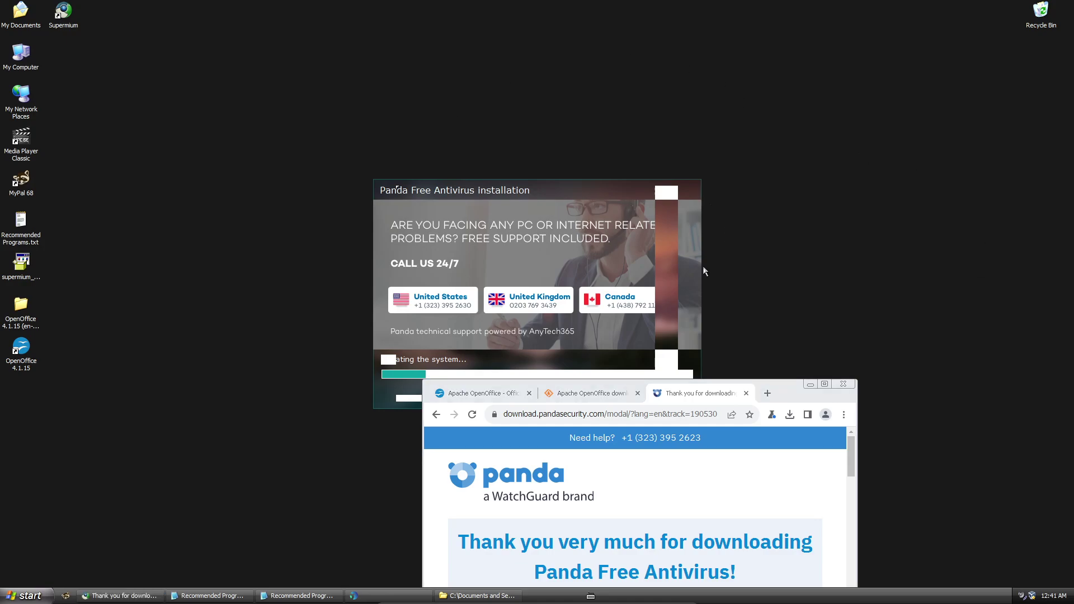
# Move the Supermium window up the desktop, over the Panda Free Antivirus installer.
pyautogui.moveTo(796, 390); pyautogui.dragTo(709, 206)
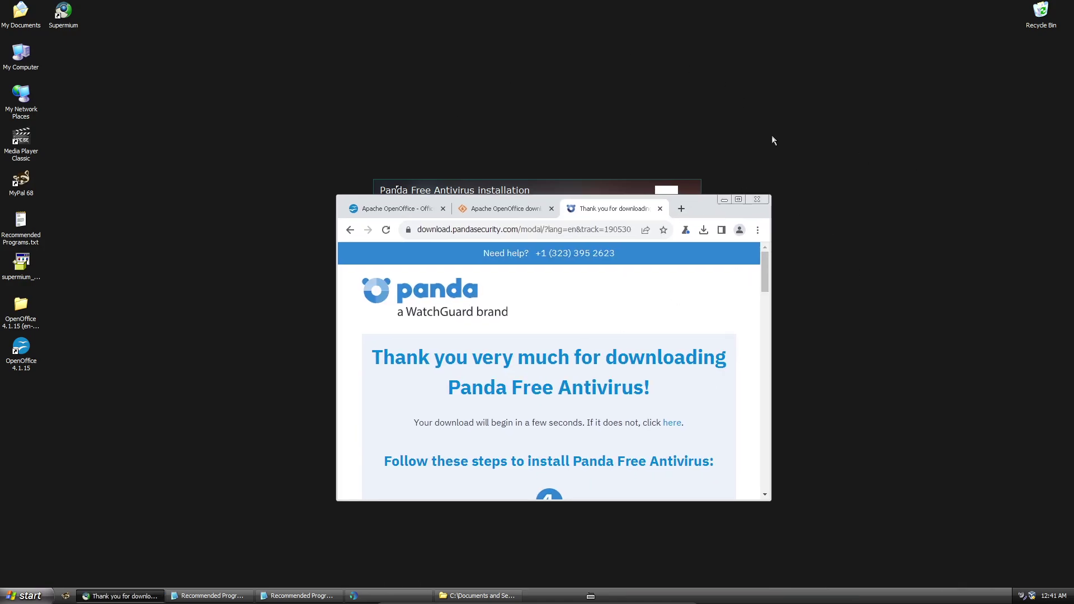
pyautogui.rightClick(865, 105)
pyautogui.click(787, 90)
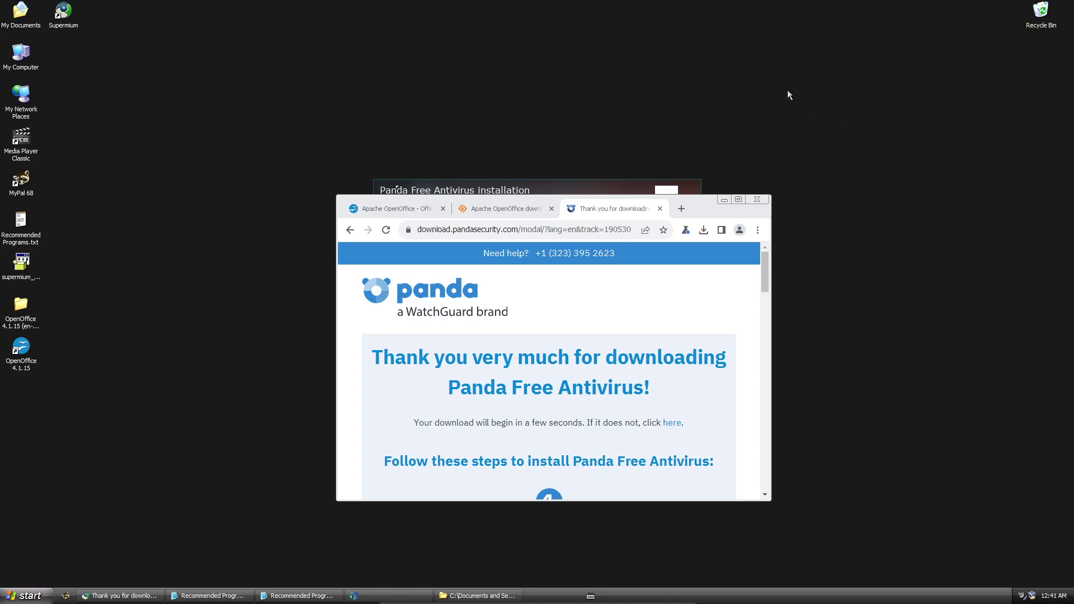
# Maximize Supermium to look over the Panda download page, and restore the window to its smaller size.
pyautogui.click(738, 201)
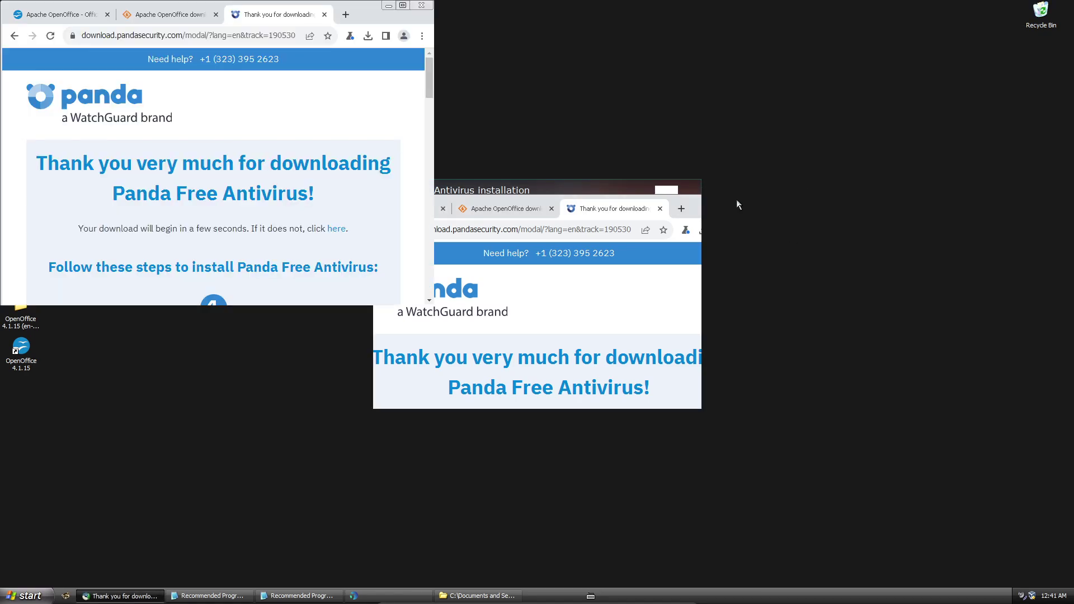
pyautogui.scroll(-4, 559, 205)
pyautogui.scroll(3, 559, 204)
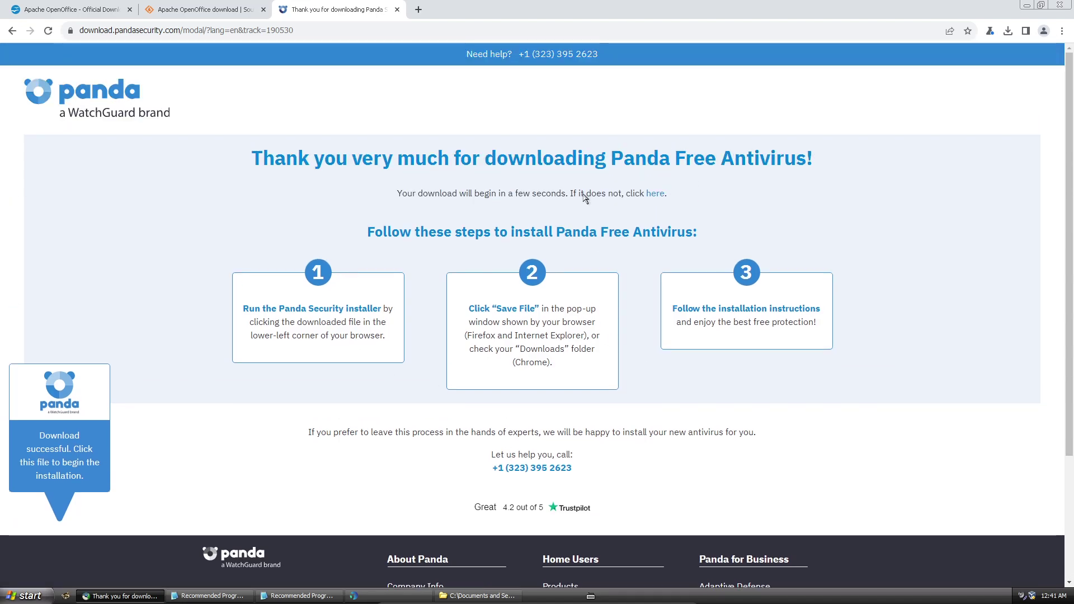
pyautogui.moveTo(296, 159); pyautogui.dragTo(397, 159)
pyautogui.click(393, 128)
pyautogui.click(1040, 5)
# Move the Supermium window slightly up the desktop and bring the Panda Free Antivirus installation to the front.
pyautogui.moveTo(700, 208); pyautogui.dragTo(669, 169)
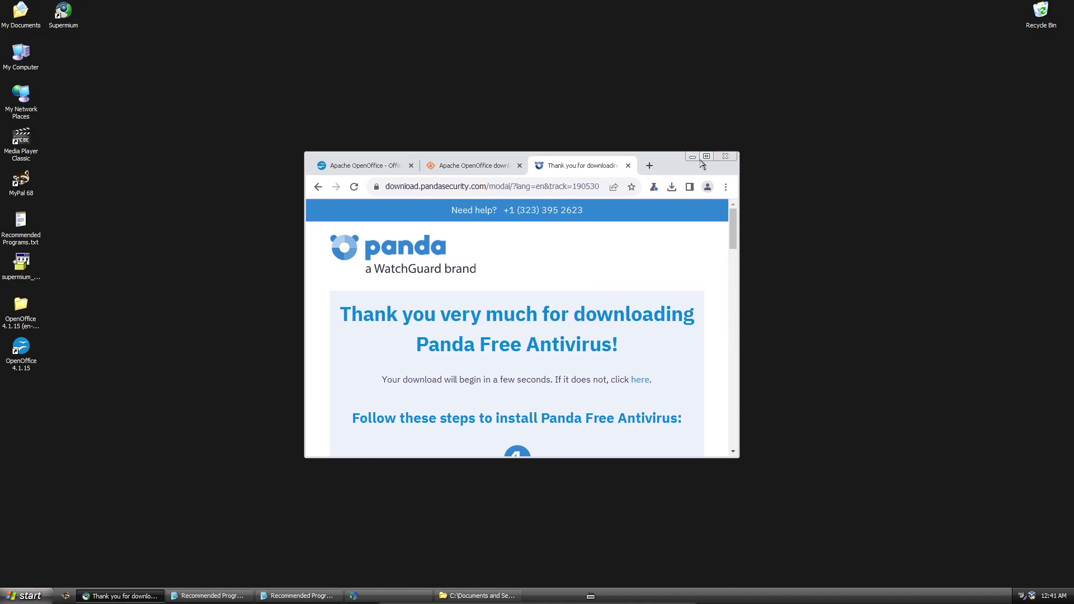
pyautogui.rightClick(844, 118)
pyautogui.click(804, 92)
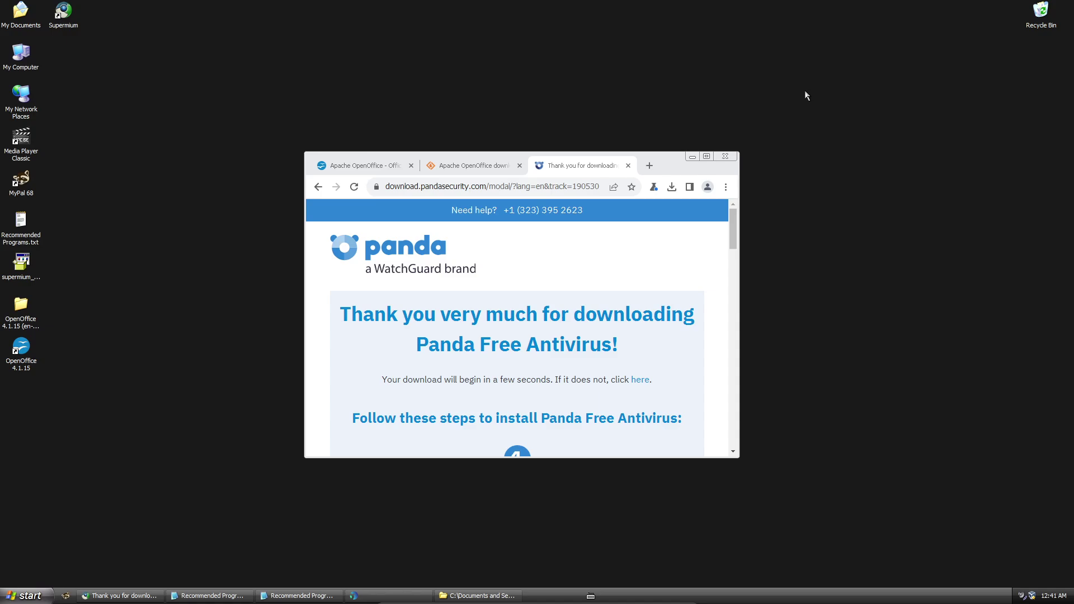
pyautogui.click(354, 596)
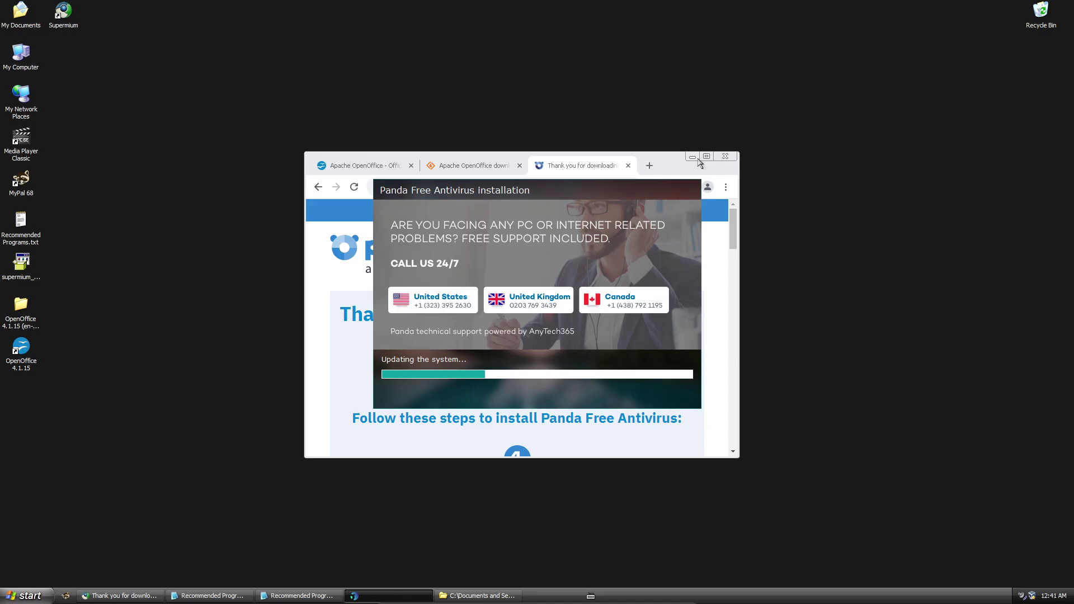
pyautogui.click(788, 218)
pyautogui.click(722, 267)
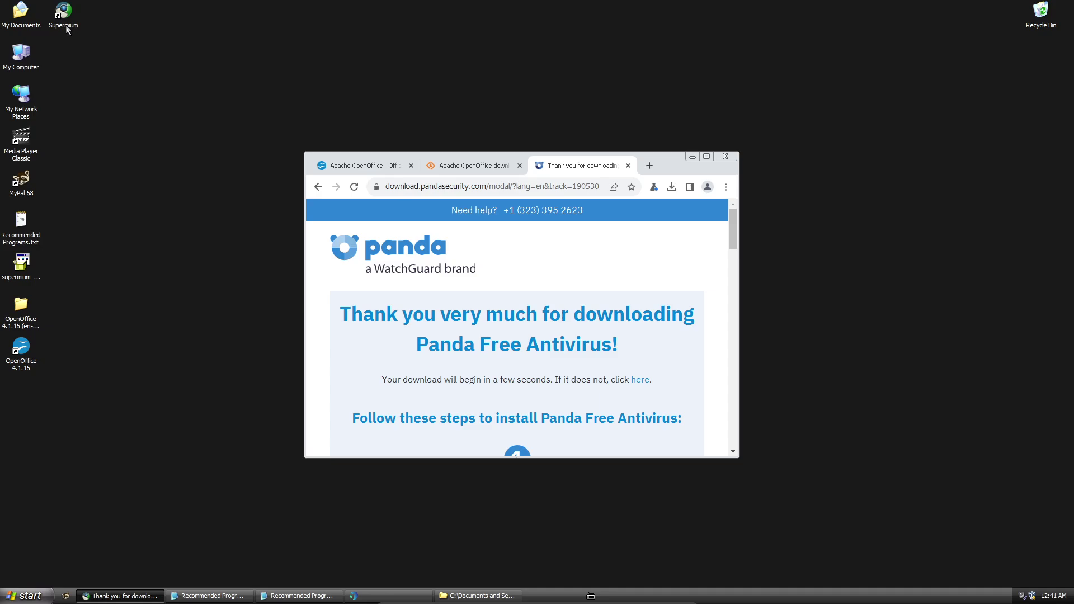
pyautogui.rightClick(591, 595)
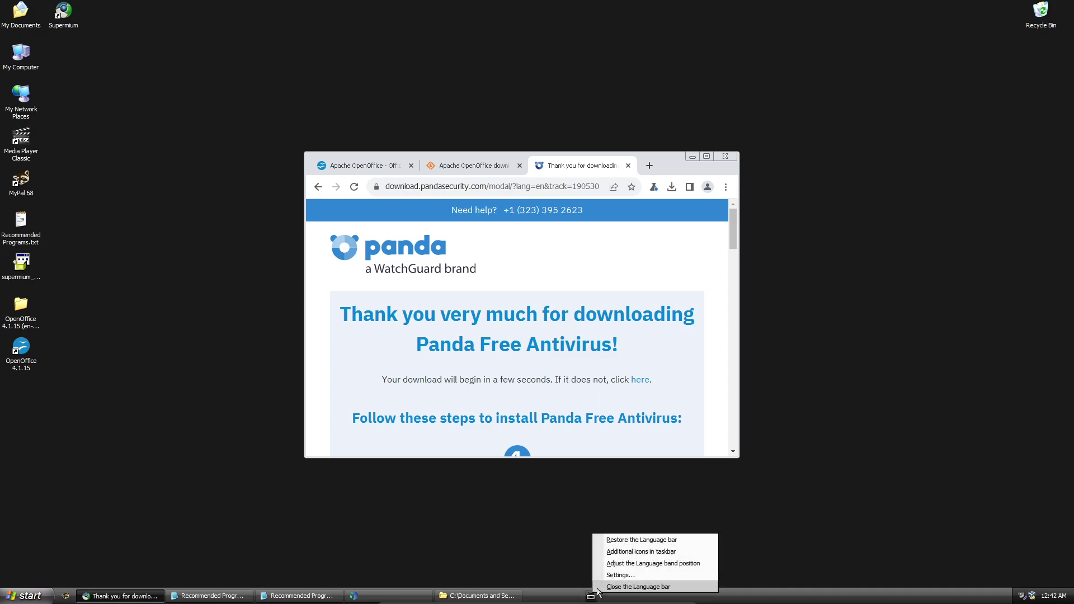
pyautogui.click(548, 518)
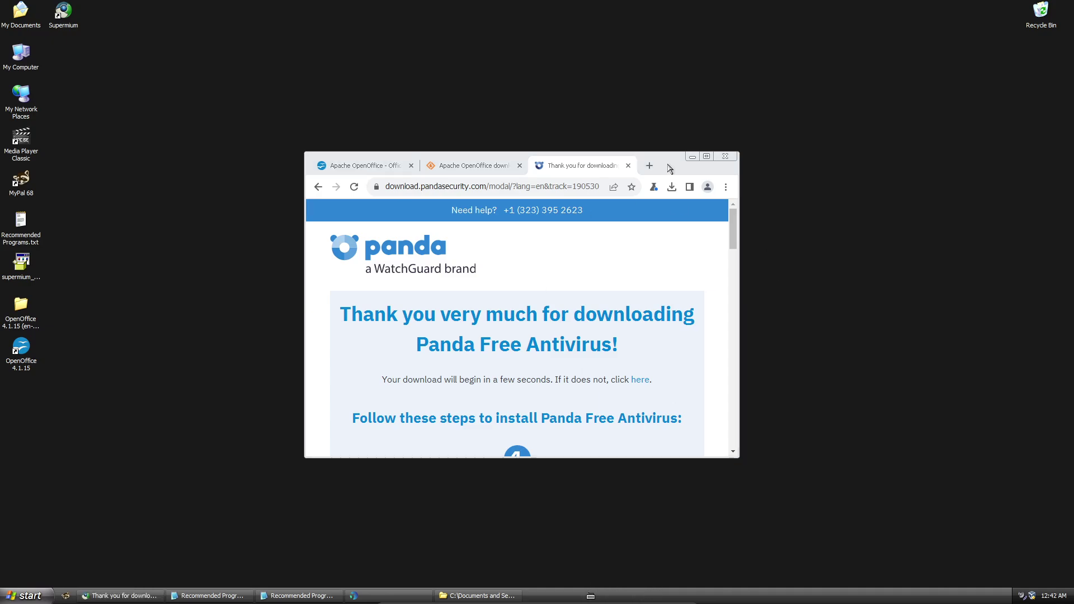
# Minimize Supermium and bring the Recommended Programs.txt windows to the front to look over the list of programs.
pyautogui.click(692, 156)
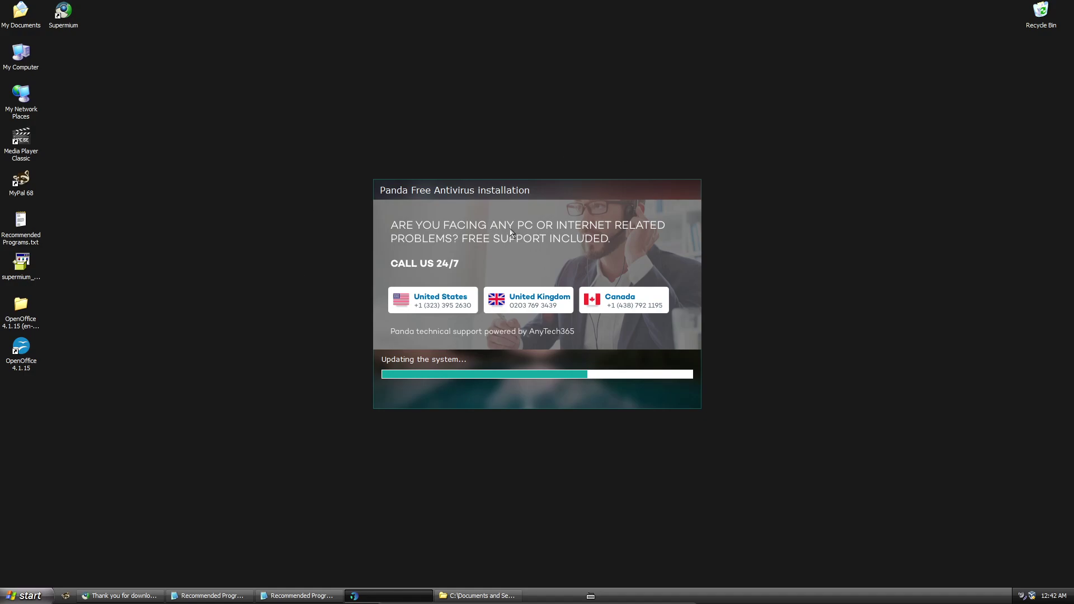
pyautogui.click(21, 346)
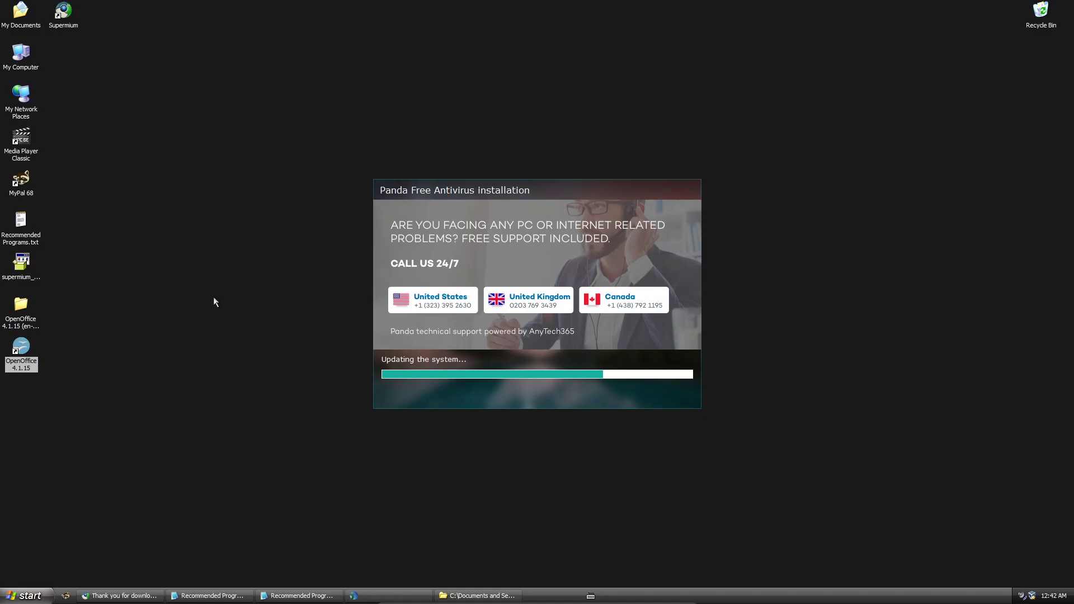
pyautogui.click(359, 596)
pyautogui.click(297, 595)
pyautogui.click(210, 596)
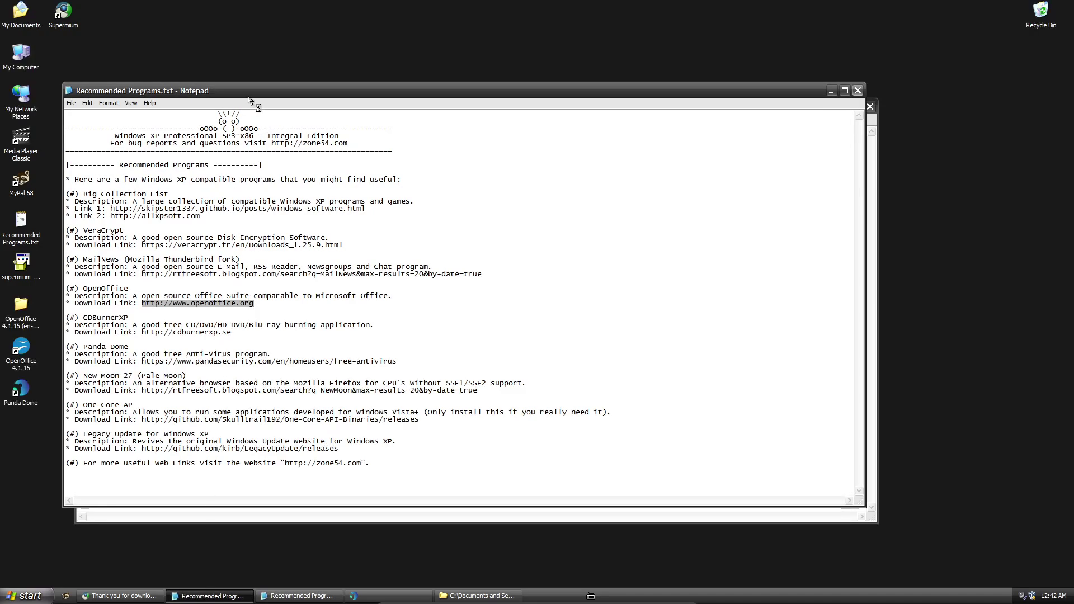
pyautogui.click(226, 296)
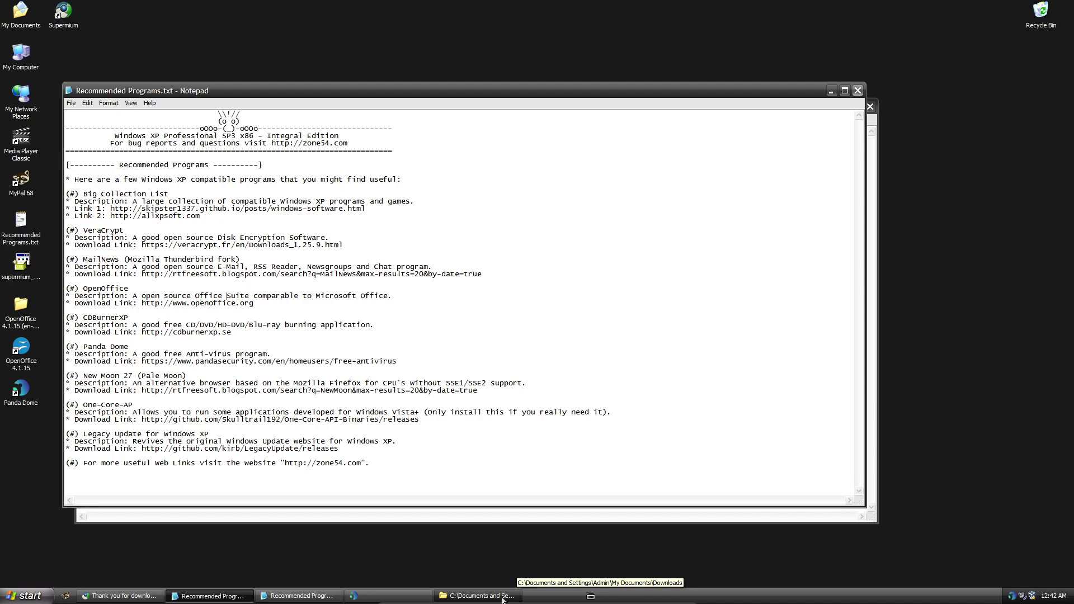
# Bring up the newly installed Panda Dome and minimize both Recommended Programs.txt windows behind it.
pyautogui.click(1011, 598)
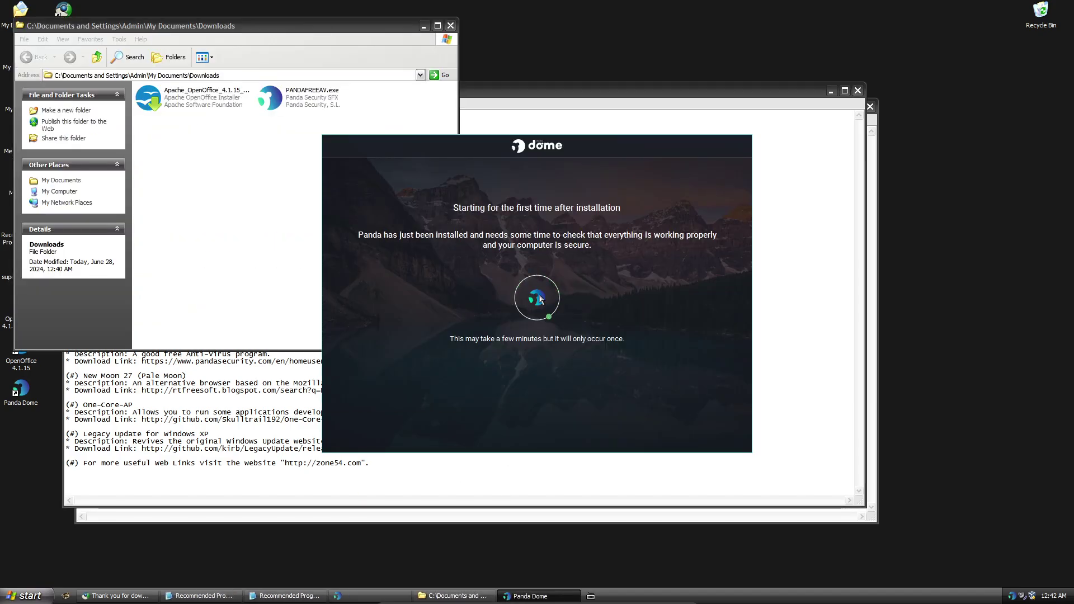
pyautogui.click(507, 404)
pyautogui.click(831, 102)
pyautogui.click(846, 113)
pyautogui.click(843, 107)
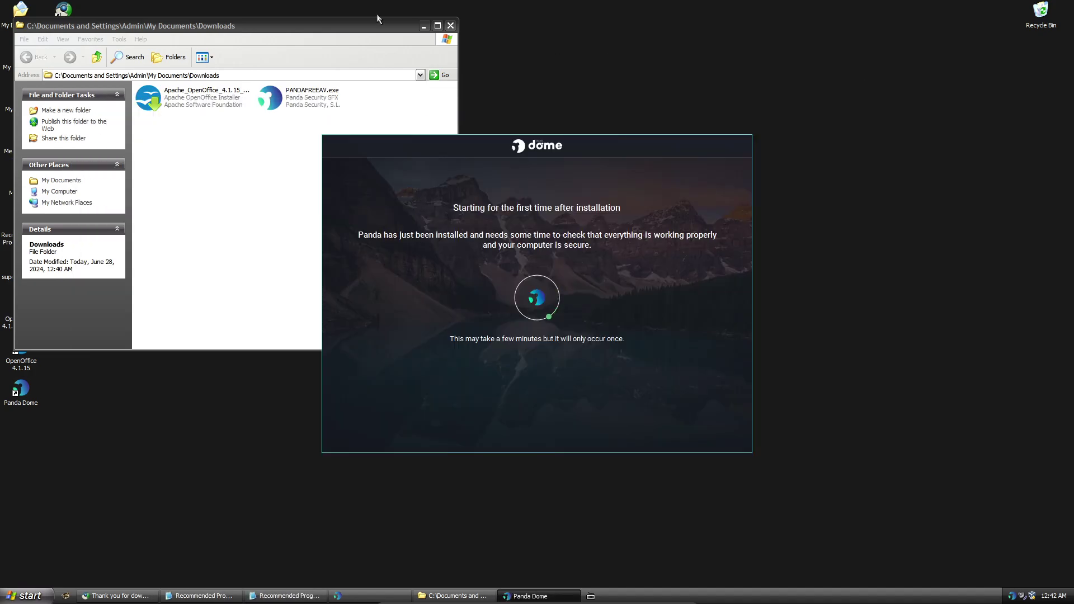
# Launch OpenOffice 4.1.15 and complete its welcome wizard, filling in the forename and initials.
pyautogui.click(20, 368)
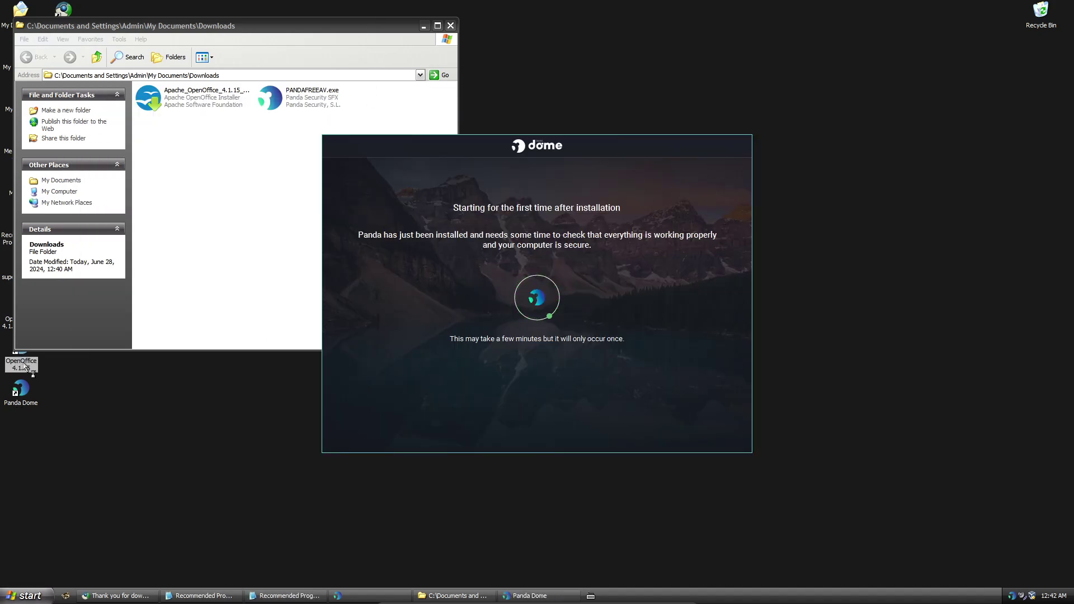
pyautogui.doubleClick(22, 364)
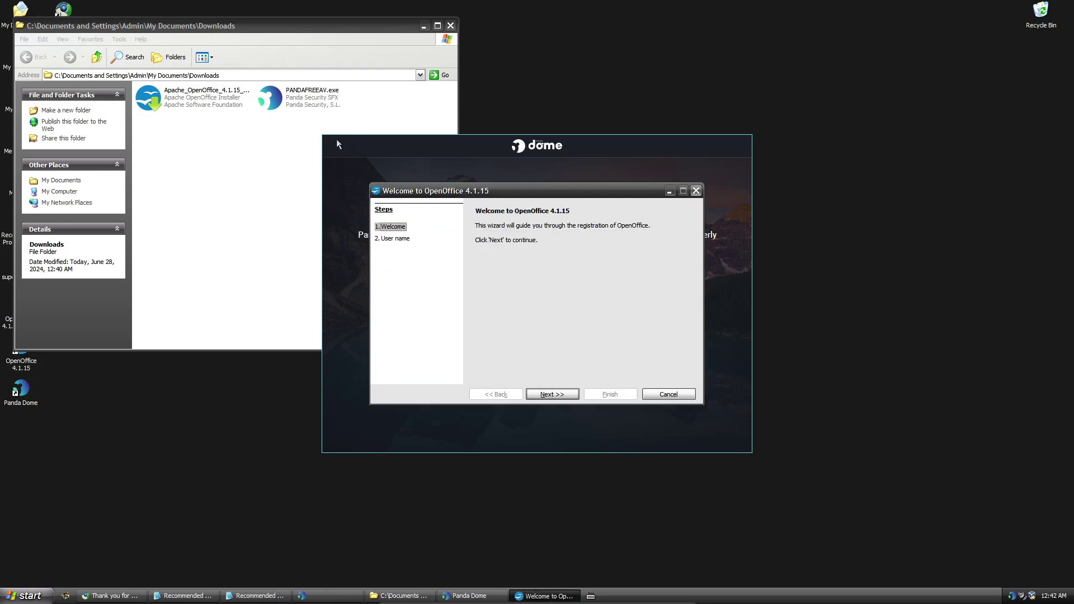
pyautogui.click(550, 392)
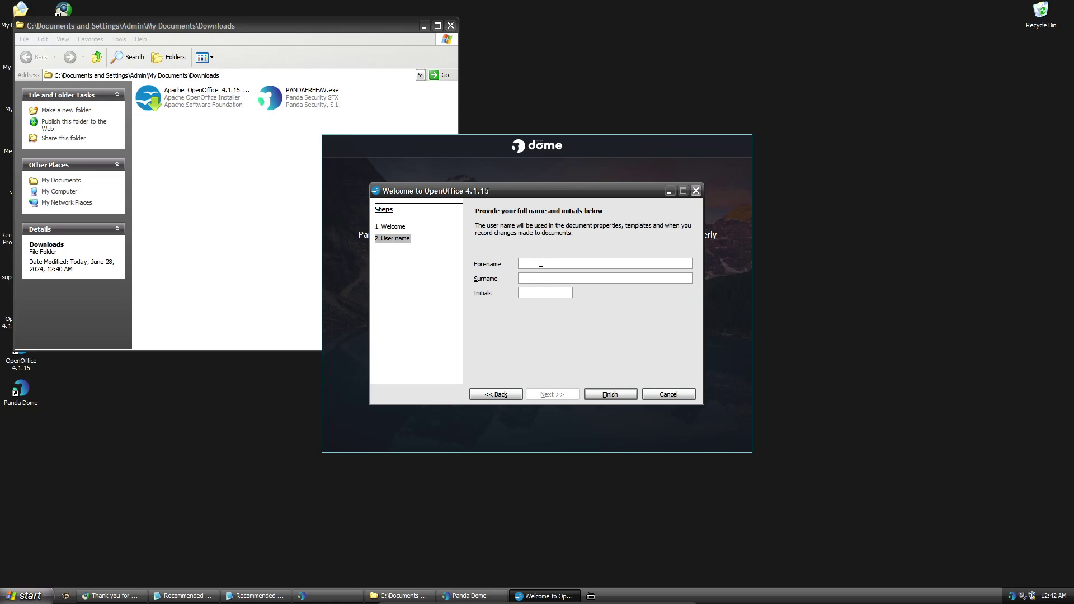
pyautogui.write('Shit')
pyautogui.click(532, 292)
pyautogui.write('SS')
pyautogui.click(626, 391)
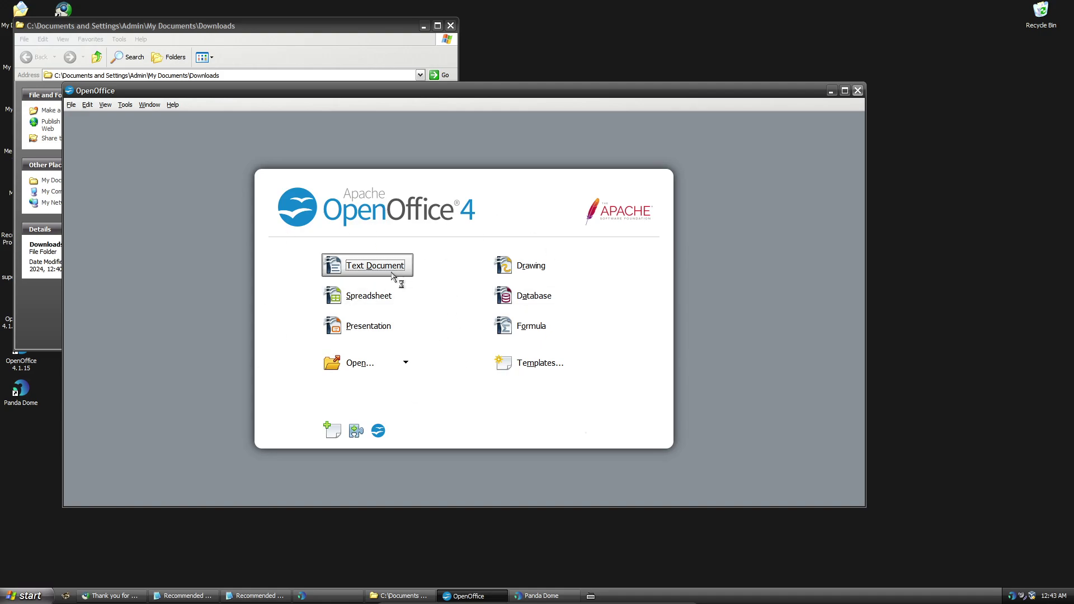
# Create a new text document, maximize the Writer window and enter "Cheese" as its text.
pyautogui.click(363, 265)
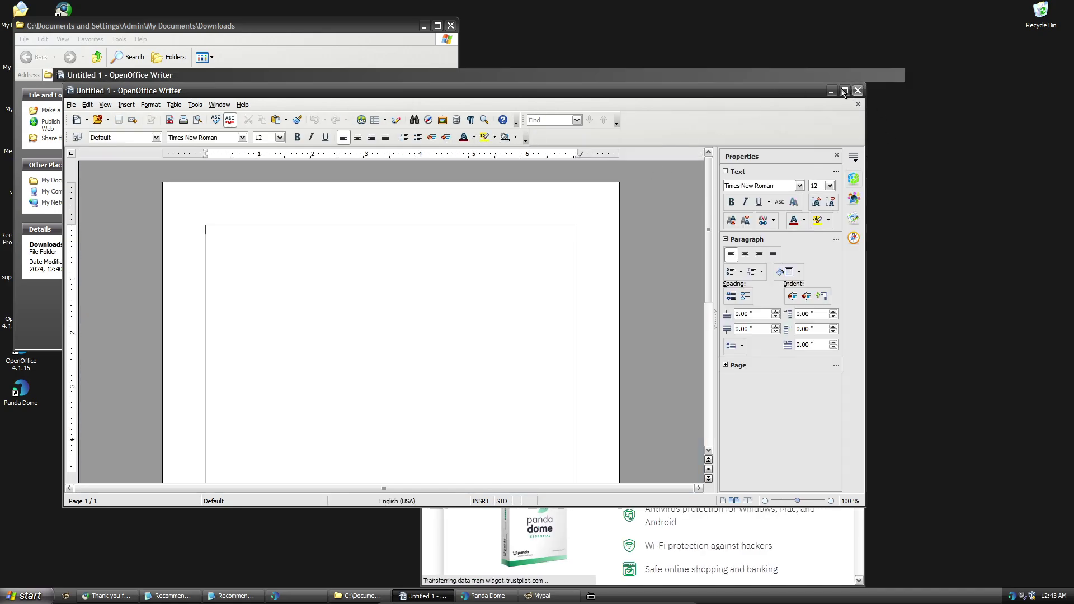
pyautogui.click(844, 91)
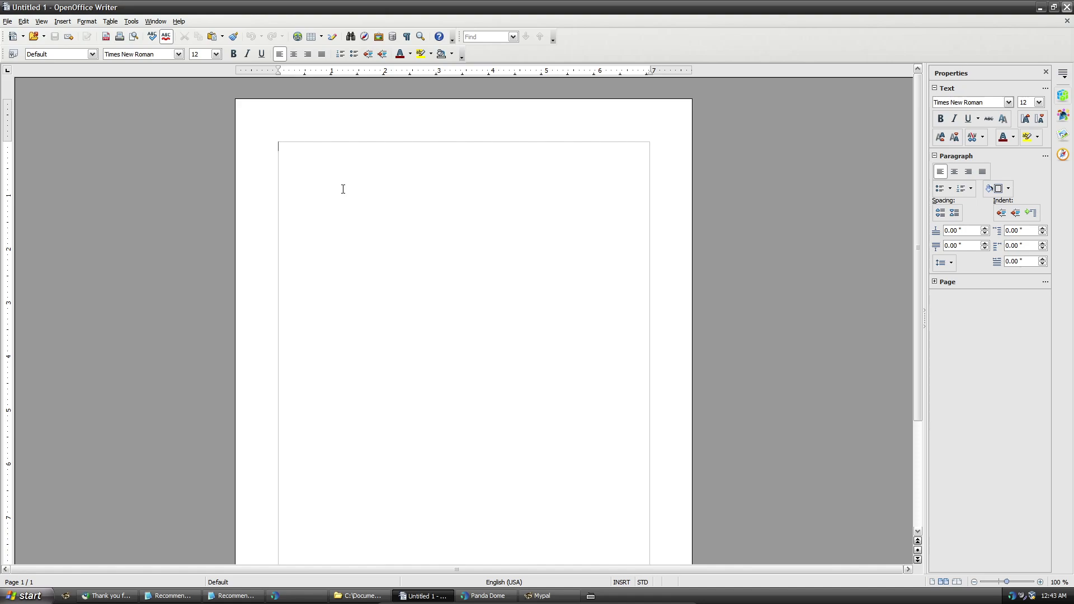
pyautogui.write('Cheese')
# Save the document to My Documents as Untitled 1 in ODF Text Document (.odt) format, and close Writer.
pyautogui.click(6, 22)
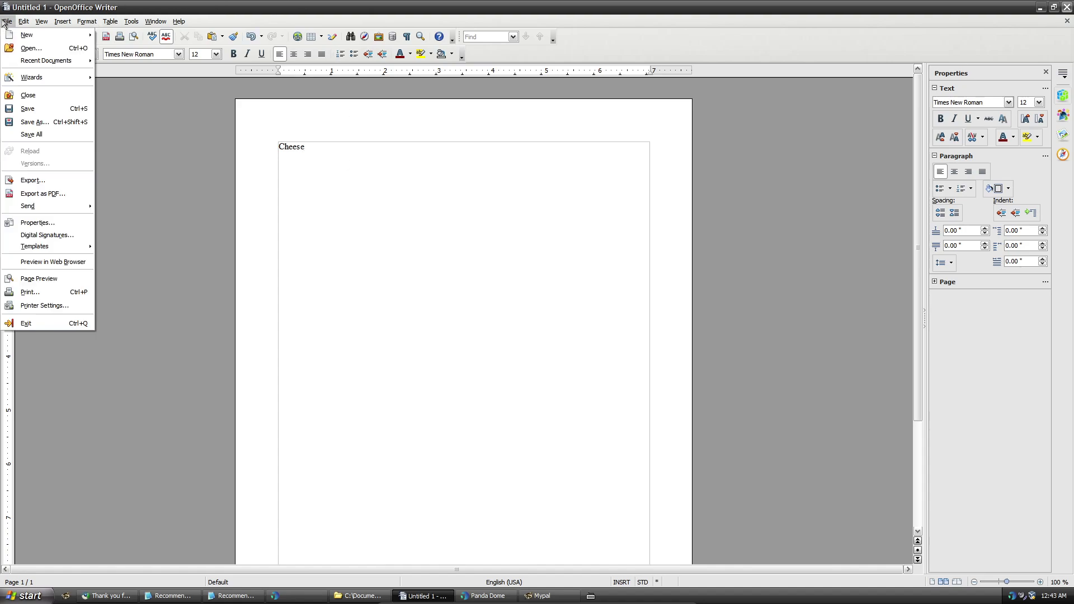
pyautogui.click(25, 122)
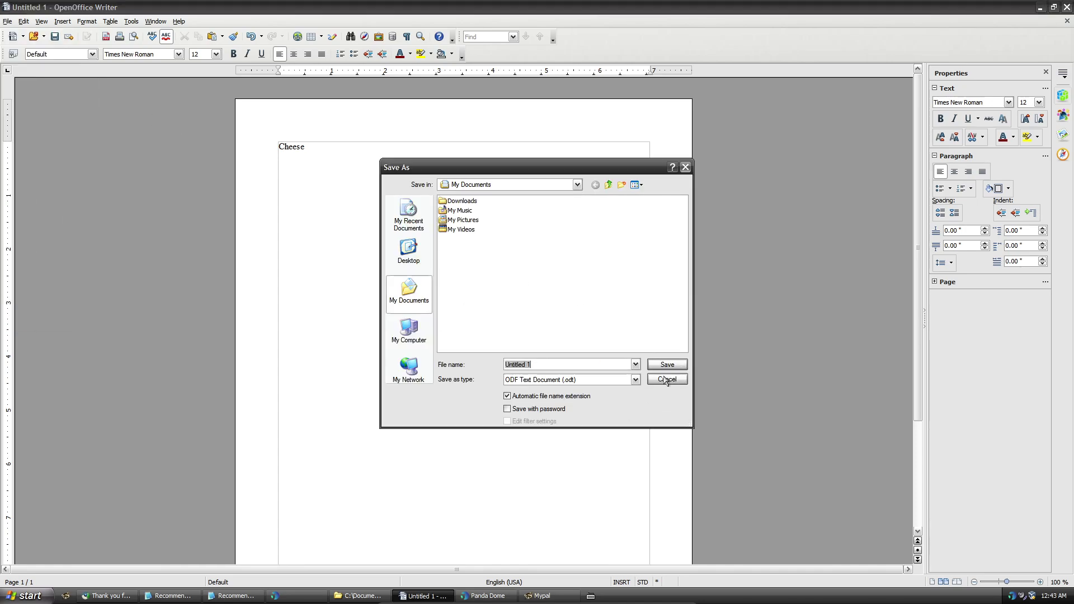
pyautogui.click(635, 380)
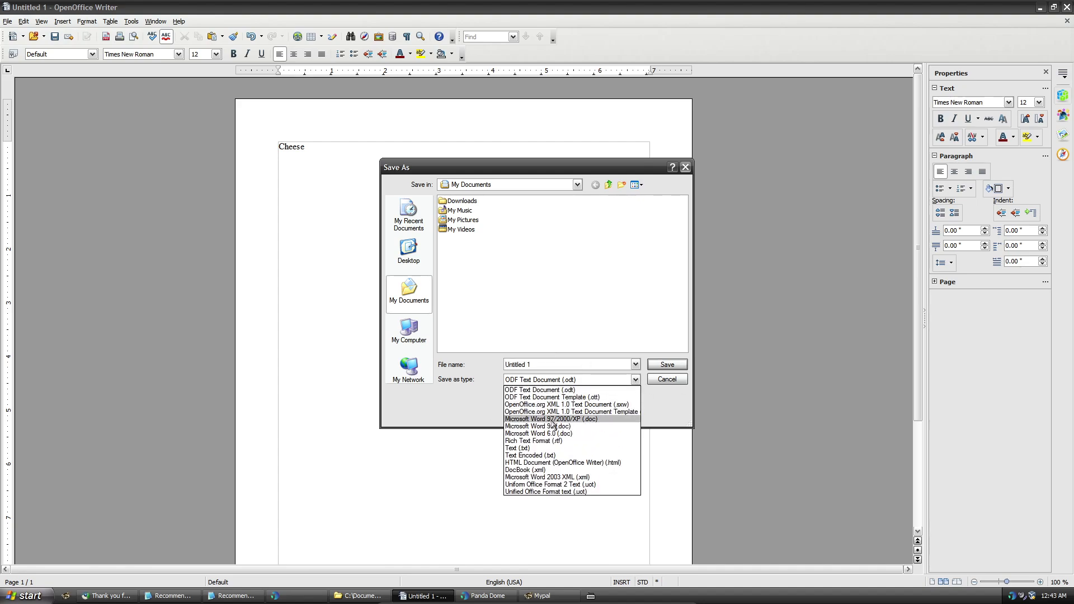
pyautogui.click(573, 390)
pyautogui.click(660, 365)
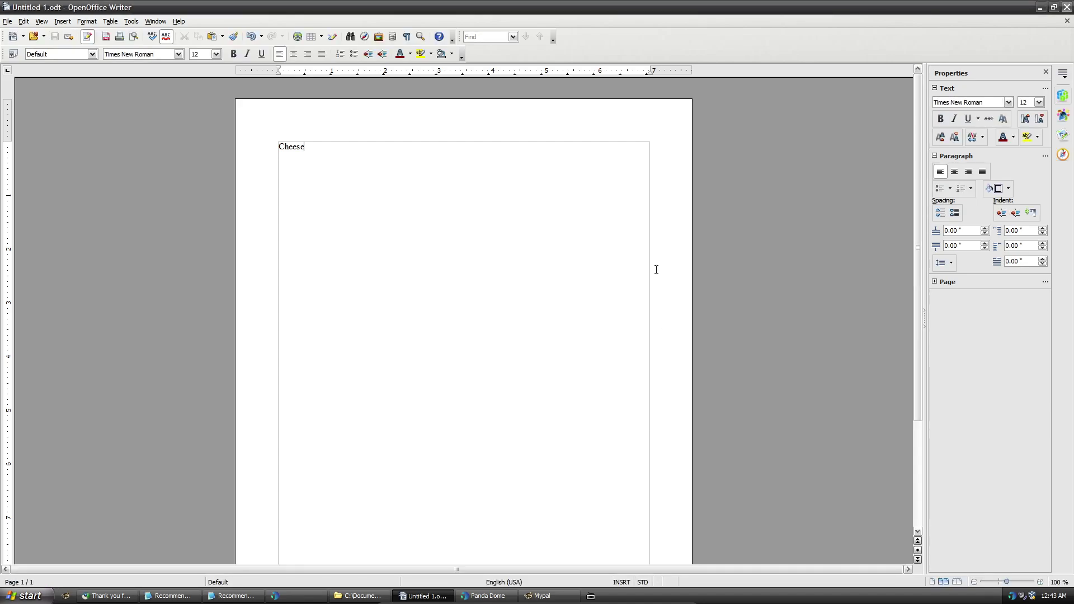
pyautogui.click(1053, 7)
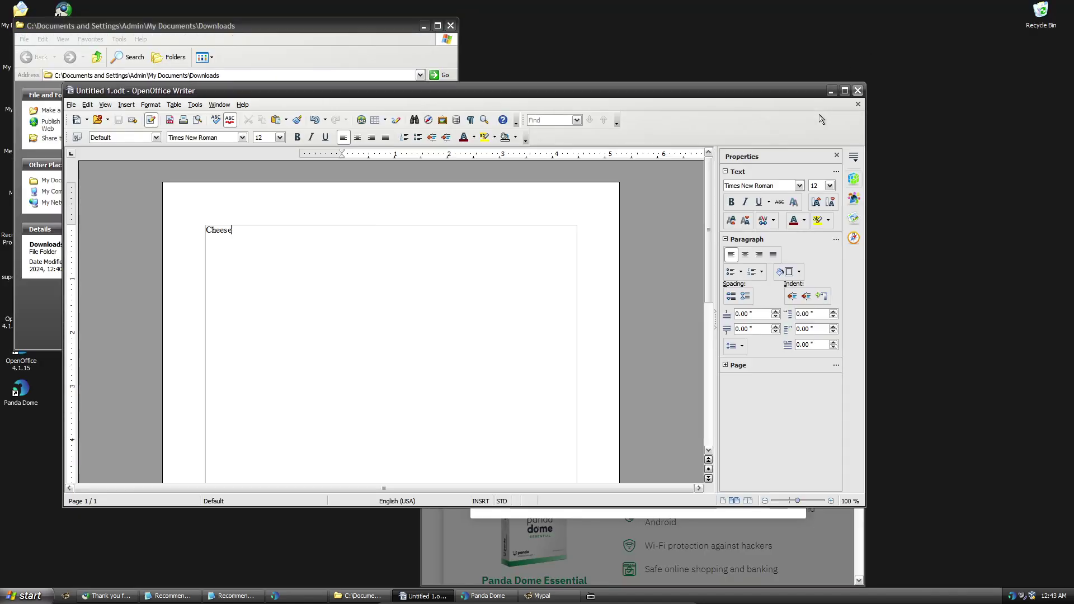
pyautogui.click(858, 90)
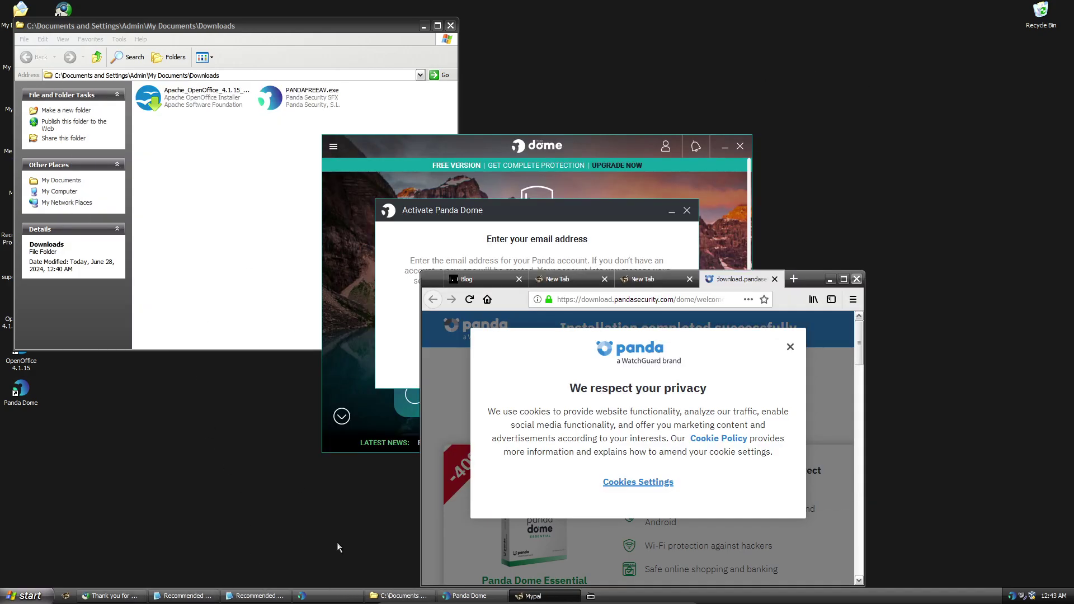
# Open the saved Untitled 1.odt from the My Documents folder to check its content, and close it again.
pyautogui.click(28, 596)
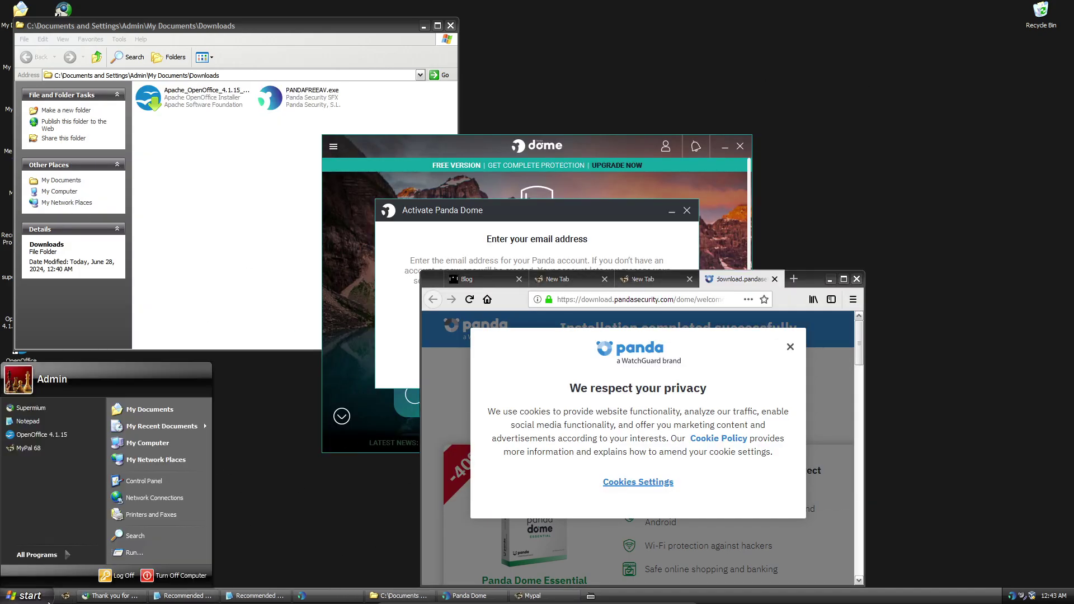
pyautogui.click(140, 411)
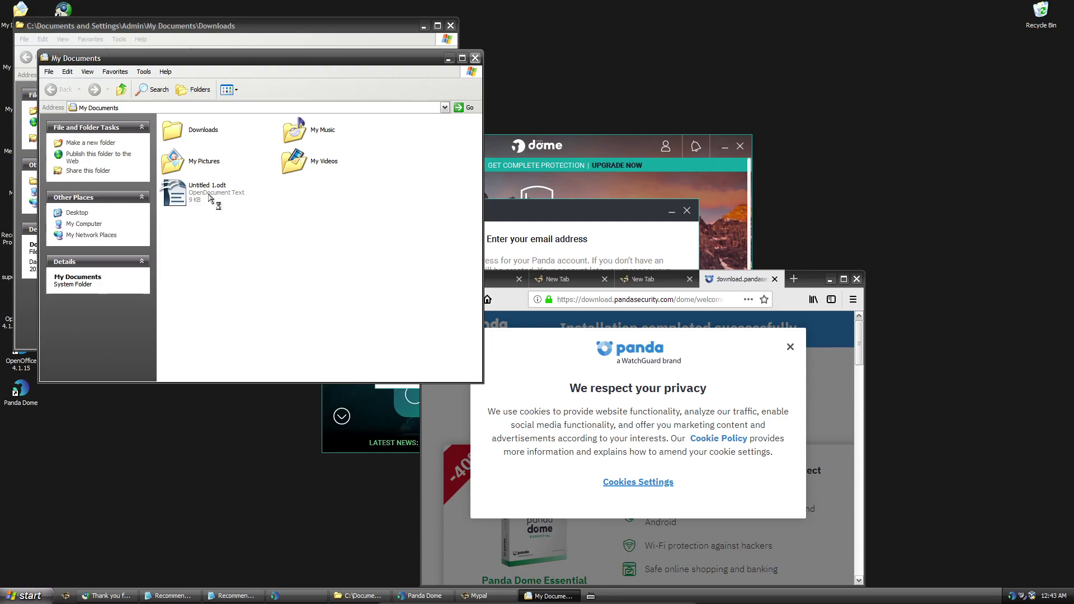
pyautogui.doubleClick(208, 194)
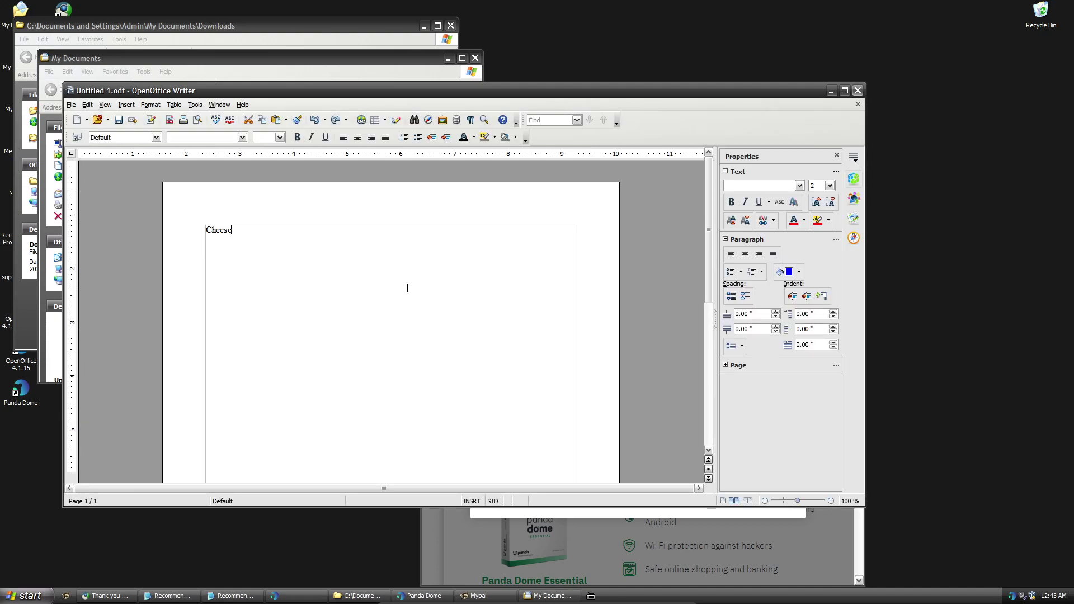
pyautogui.click(857, 91)
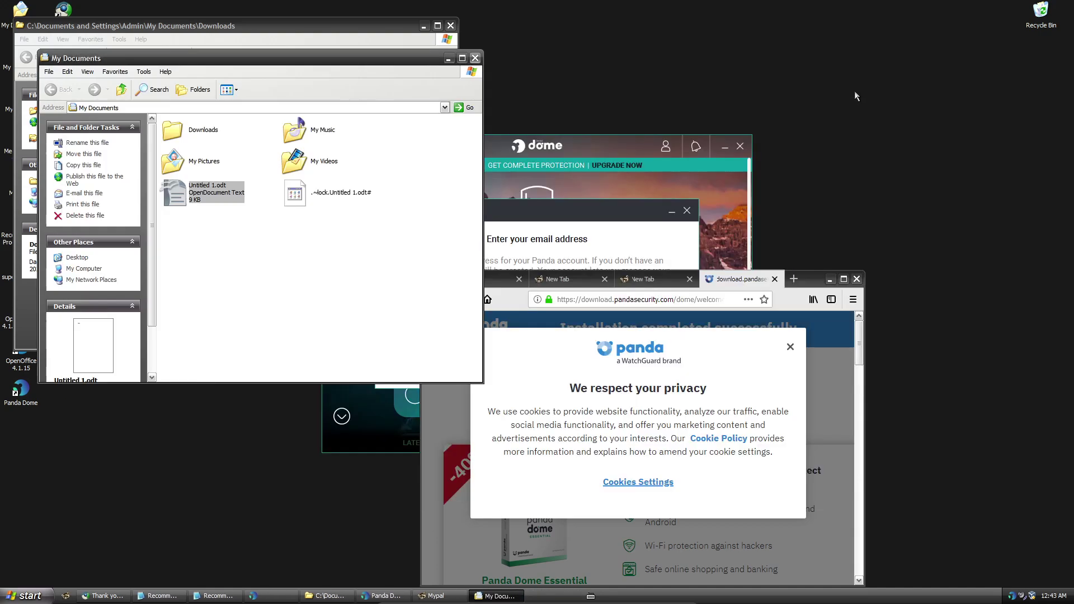
# Close the My Documents and Downloads folder windows, keeping the Panda Dome activation dialog in front.
pyautogui.click(606, 147)
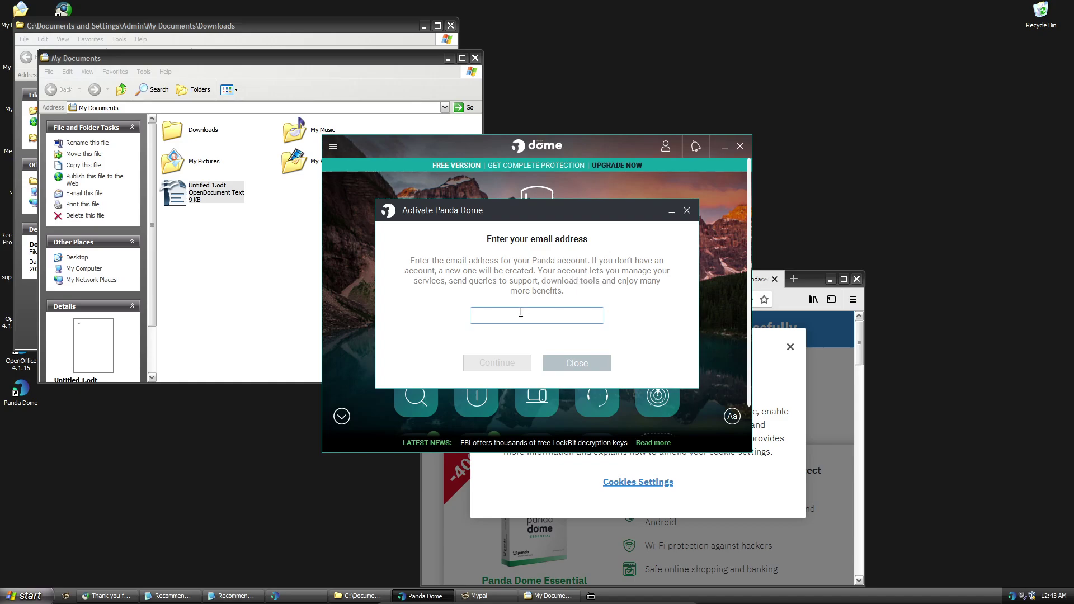
pyautogui.click(313, 296)
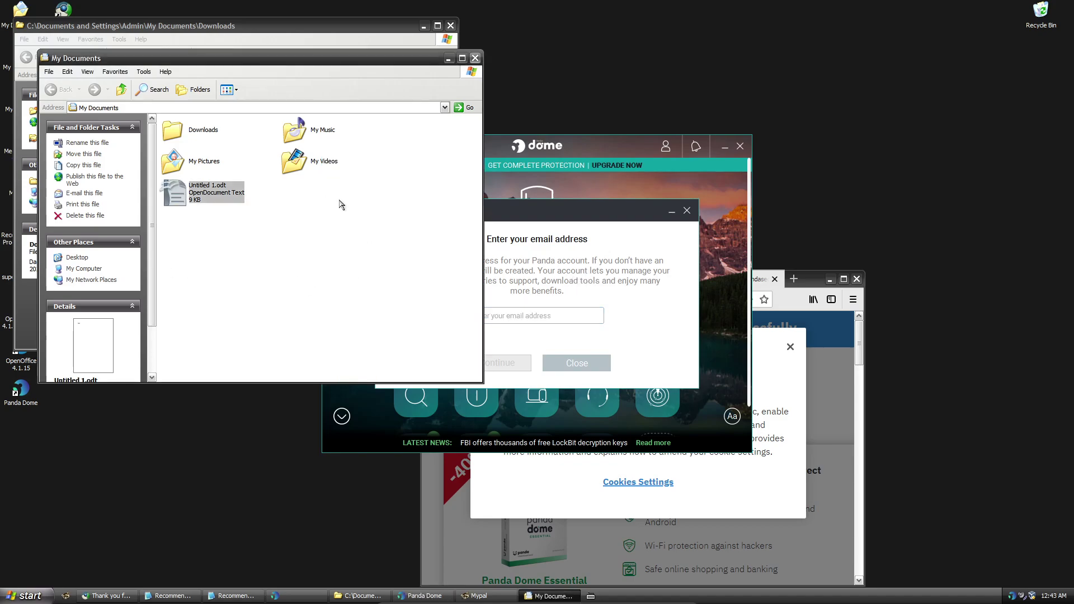
pyautogui.click(723, 146)
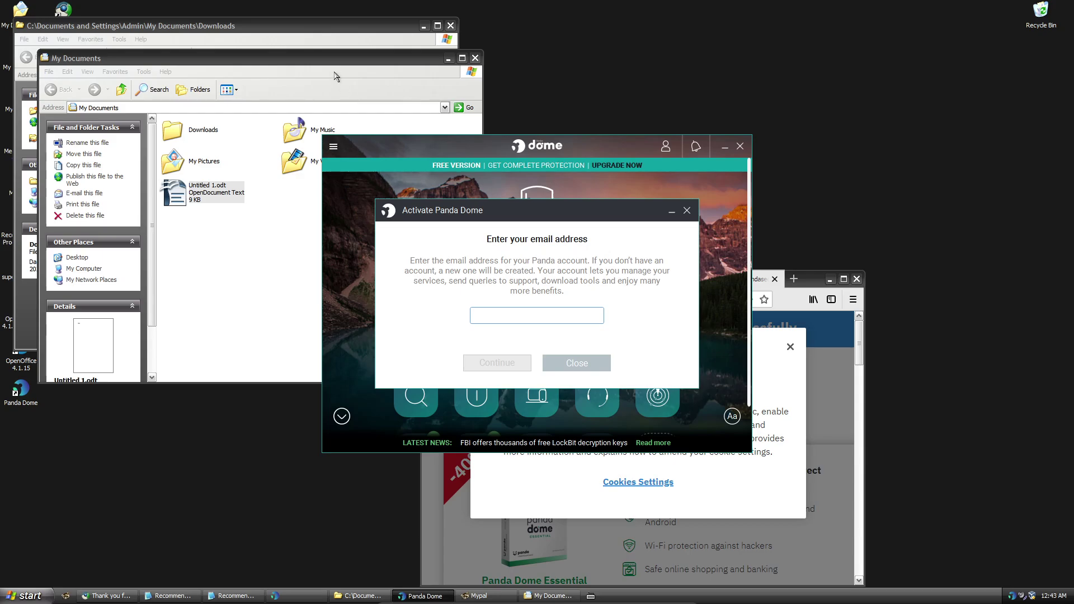
pyautogui.moveTo(337, 61); pyautogui.dragTo(653, 194)
pyautogui.click(790, 191)
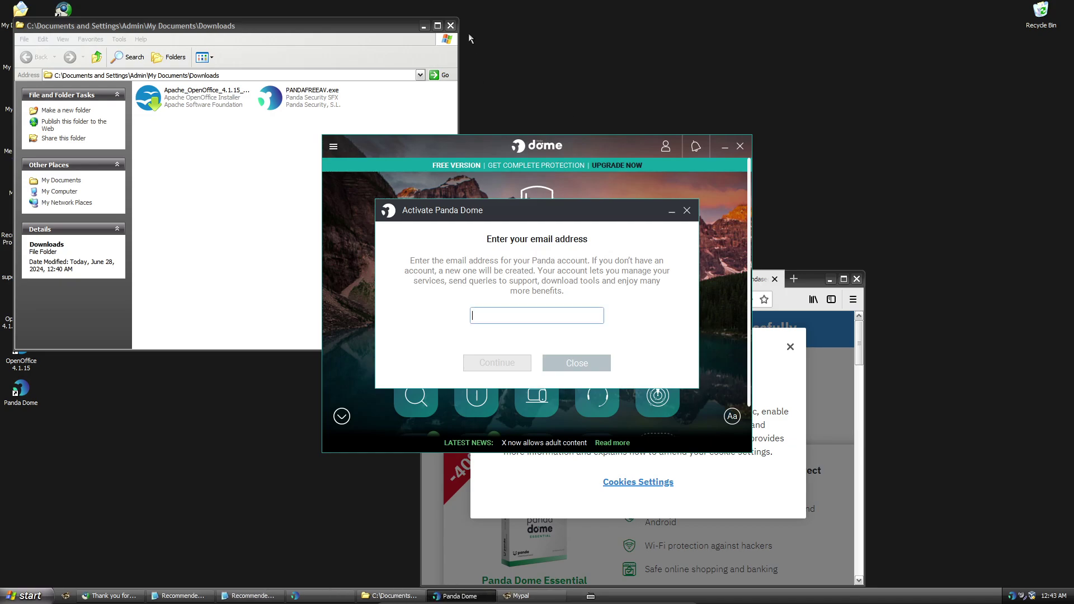
pyautogui.click(450, 27)
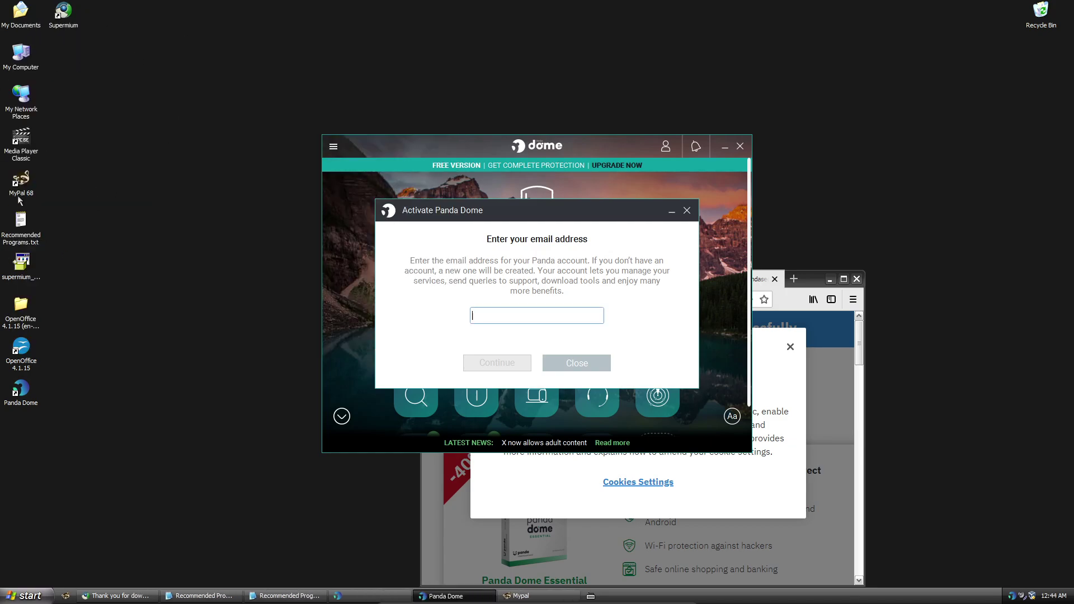
# Bring Supermium to the front, open a new tab with its search box active, and minimize the browser.
pyautogui.click(565, 320)
pyautogui.click(117, 595)
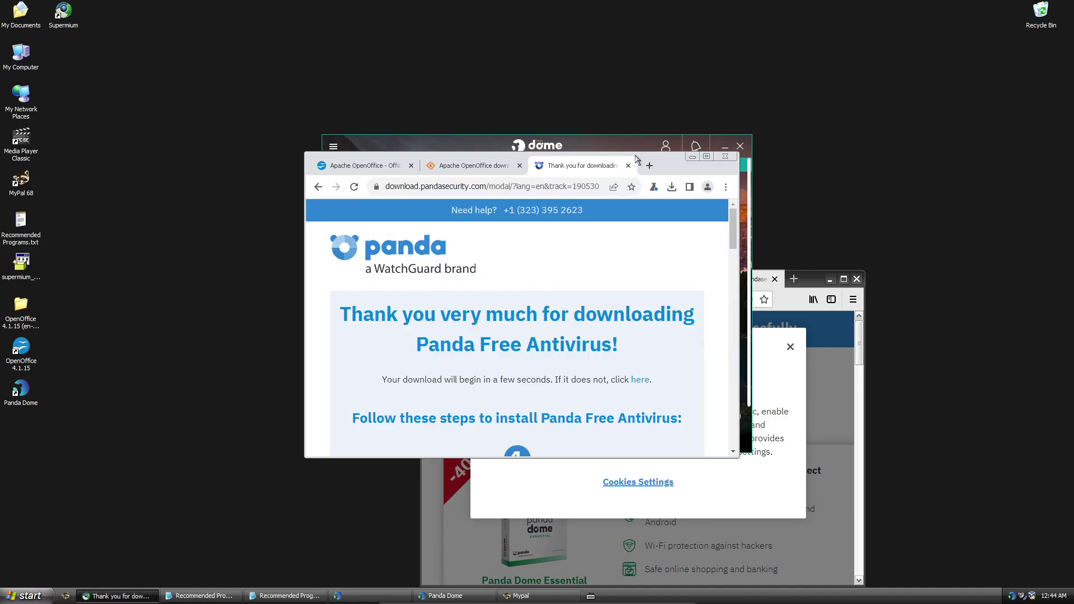
pyautogui.click(648, 165)
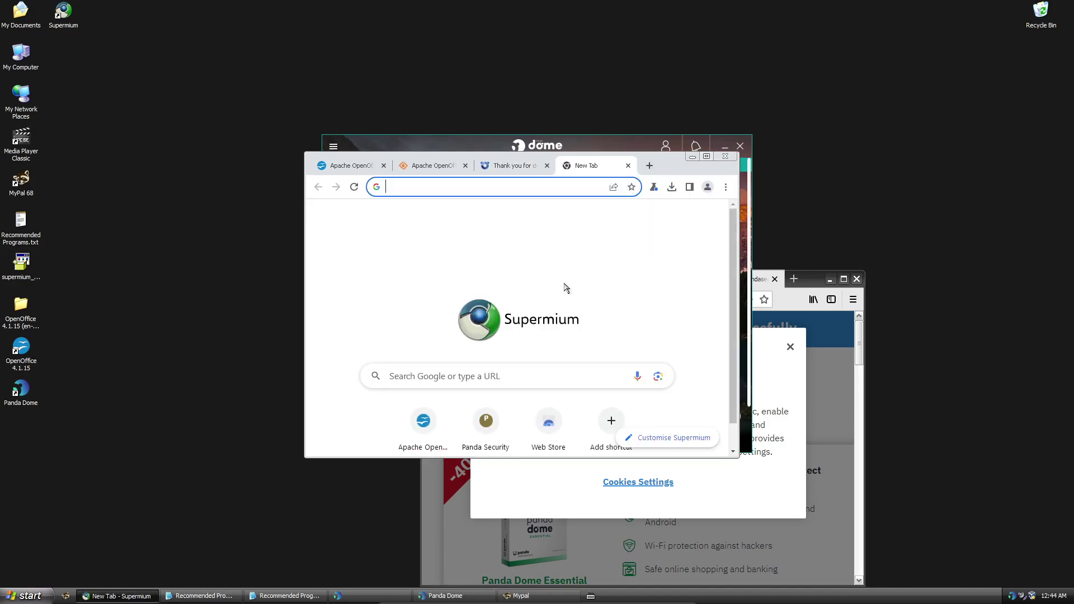
pyautogui.scroll(-1, 434, 297)
pyautogui.press('Tab')
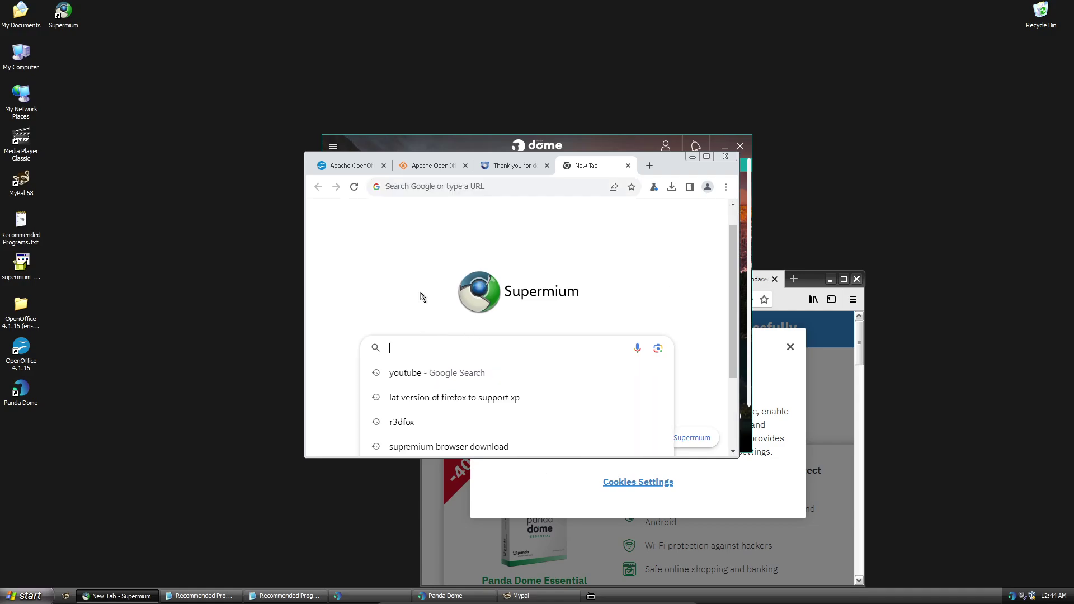
pyautogui.click(692, 156)
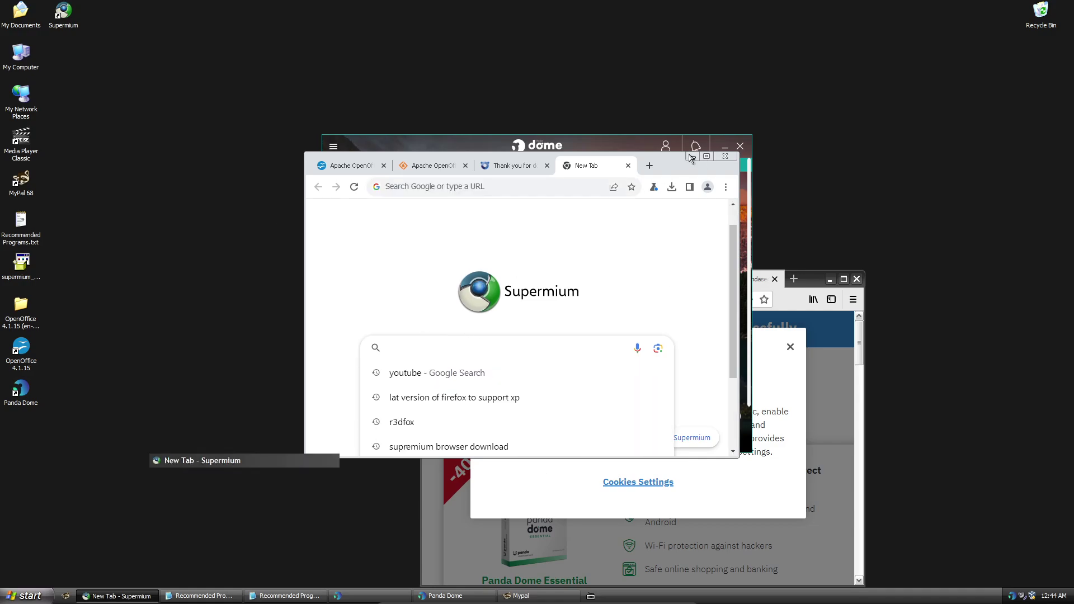
# Move the Activate Panda Dome dialog down to uncover the protection status behind it.
pyautogui.moveTo(561, 209); pyautogui.dragTo(595, 263)
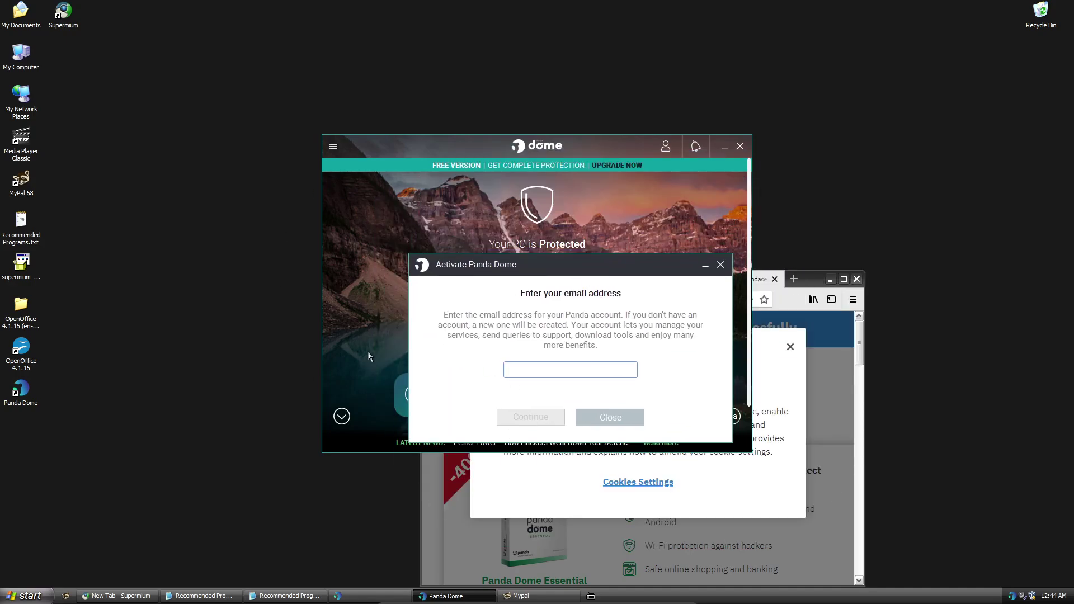
pyautogui.rightClick(200, 233)
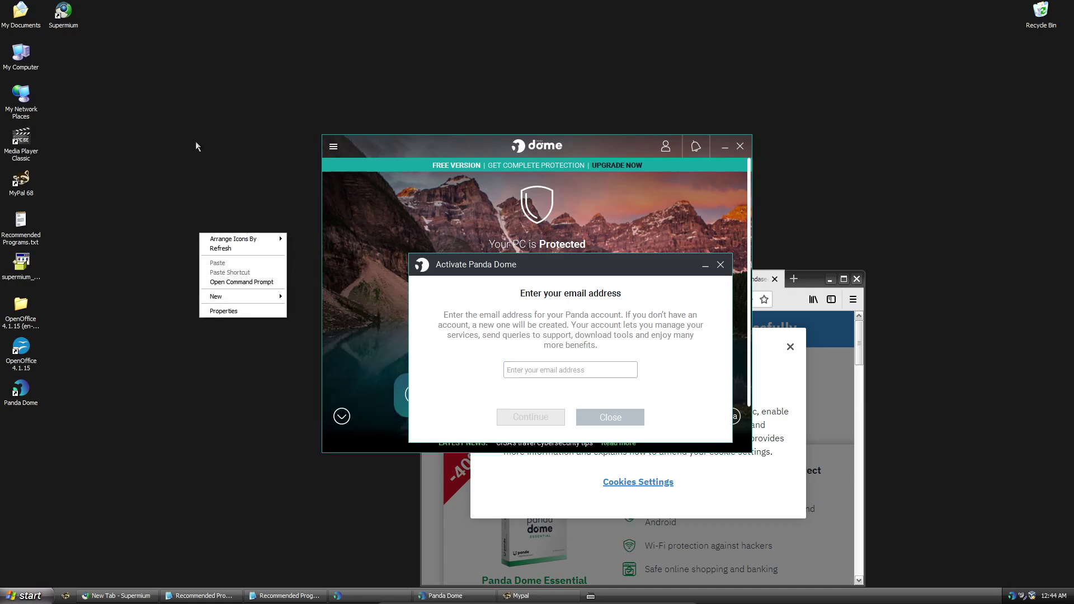
pyautogui.click(171, 91)
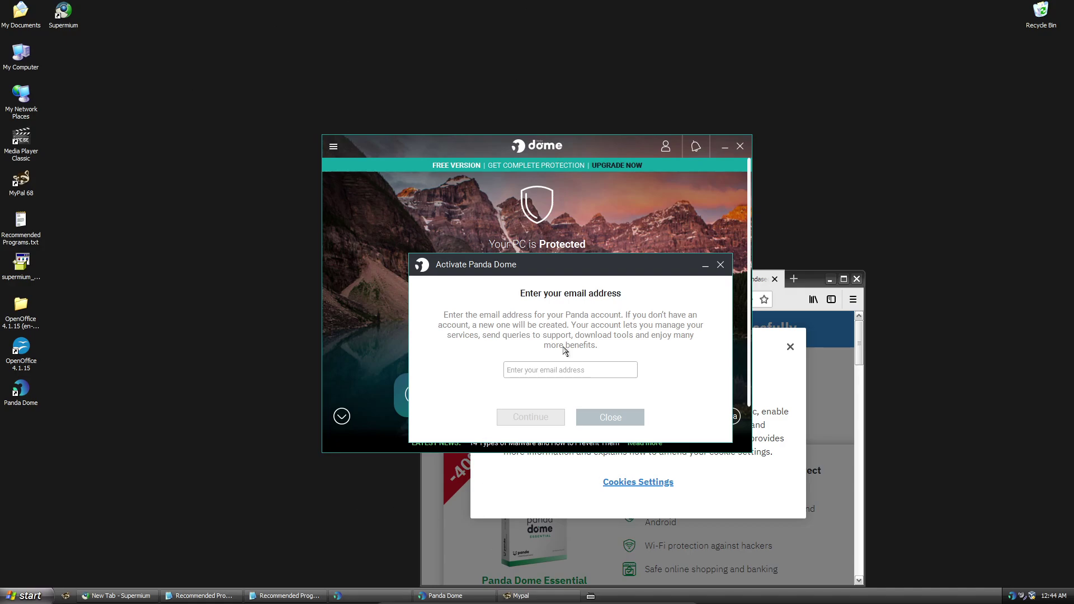
pyautogui.rightClick(159, 192)
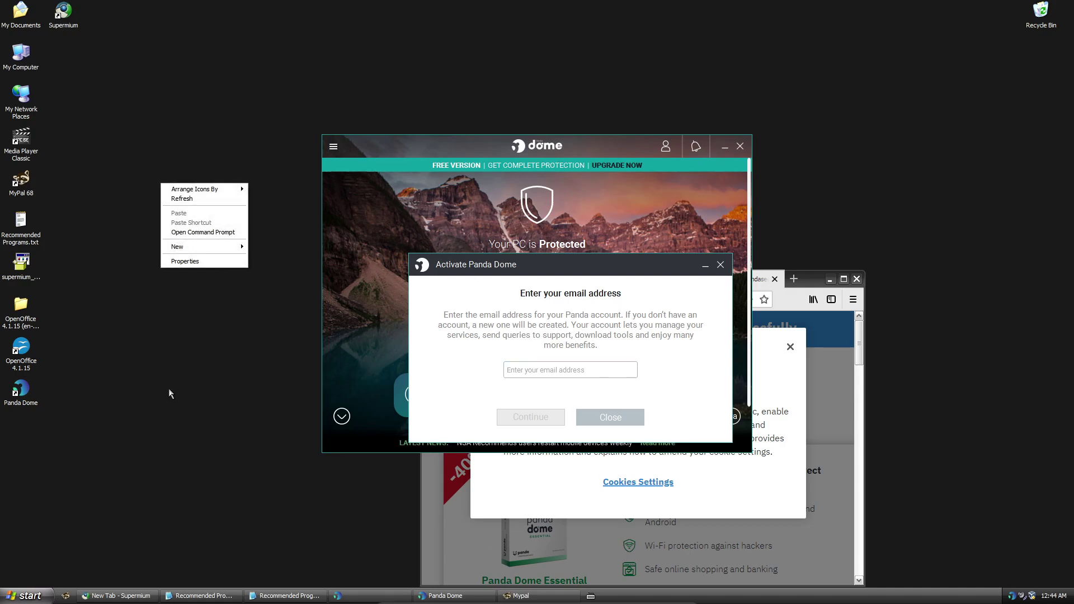
pyautogui.click(164, 102)
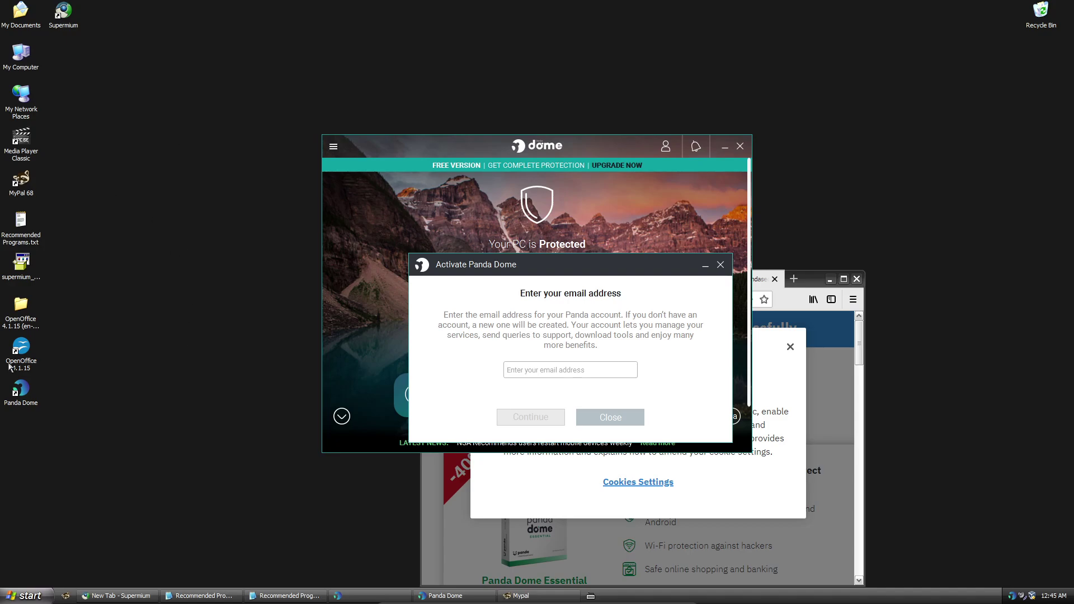
# Dismiss the Activate Panda Dome dialog without entering an email address.
pyautogui.click(542, 260)
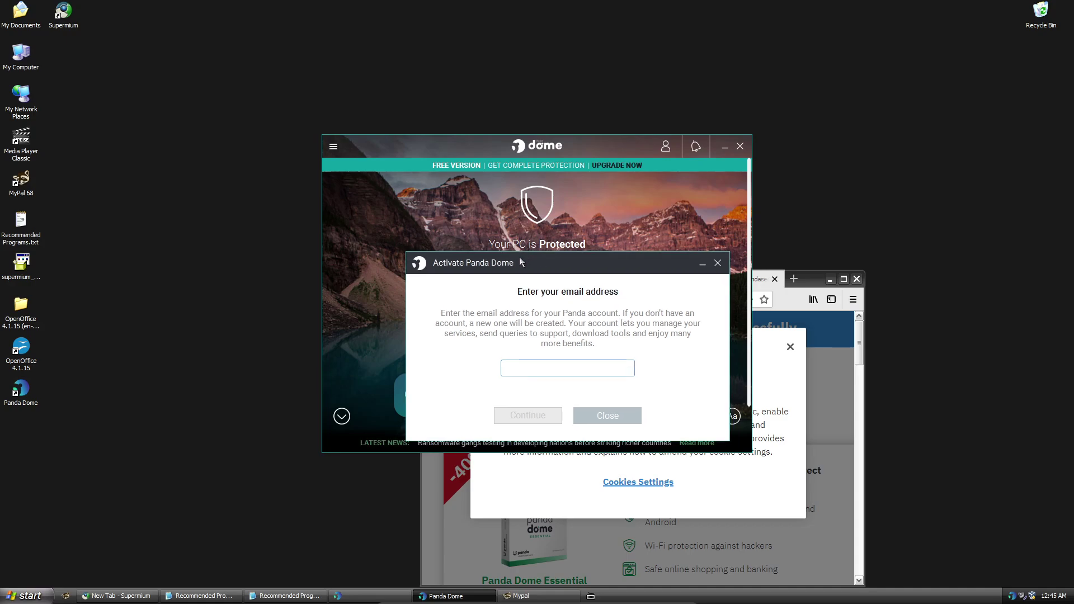
pyautogui.click(633, 419)
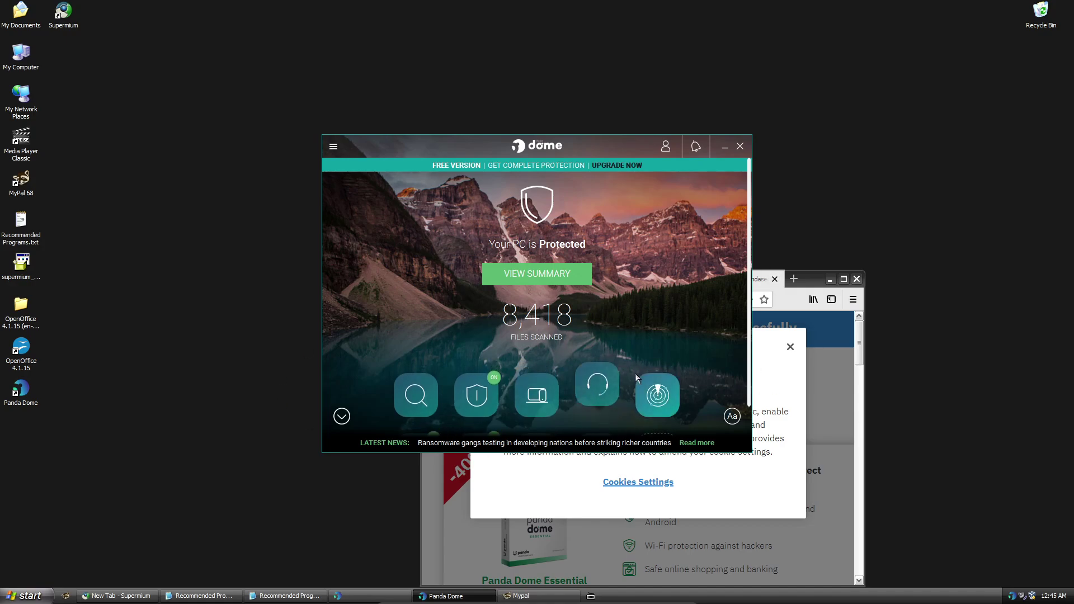
# Look at Panda Dome's scan types and its Antivirus page, and minimize the Panda Dome window.
pyautogui.click(417, 385)
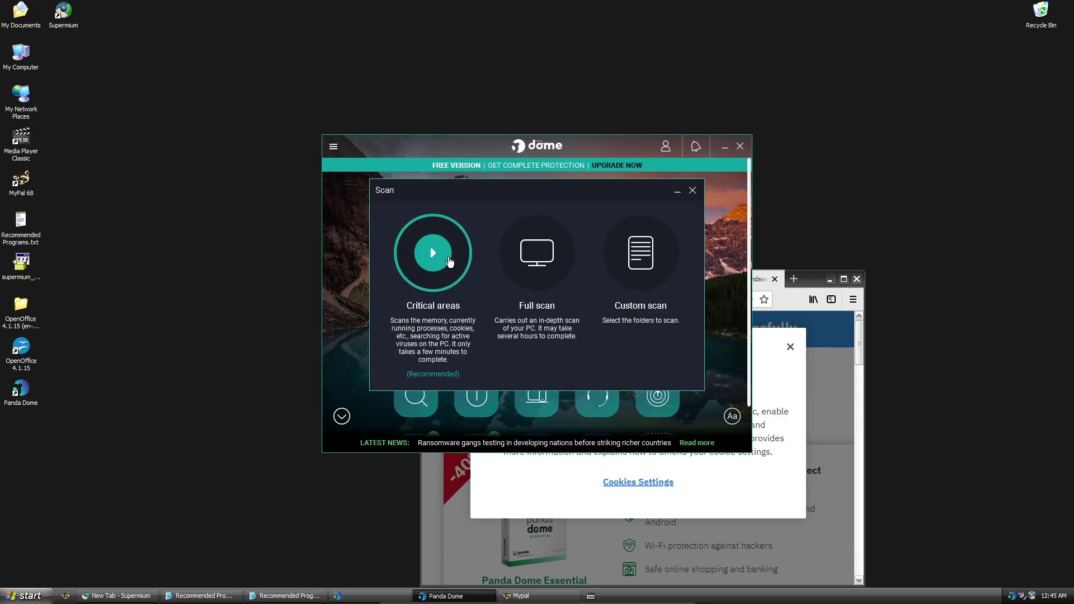
pyautogui.click(693, 191)
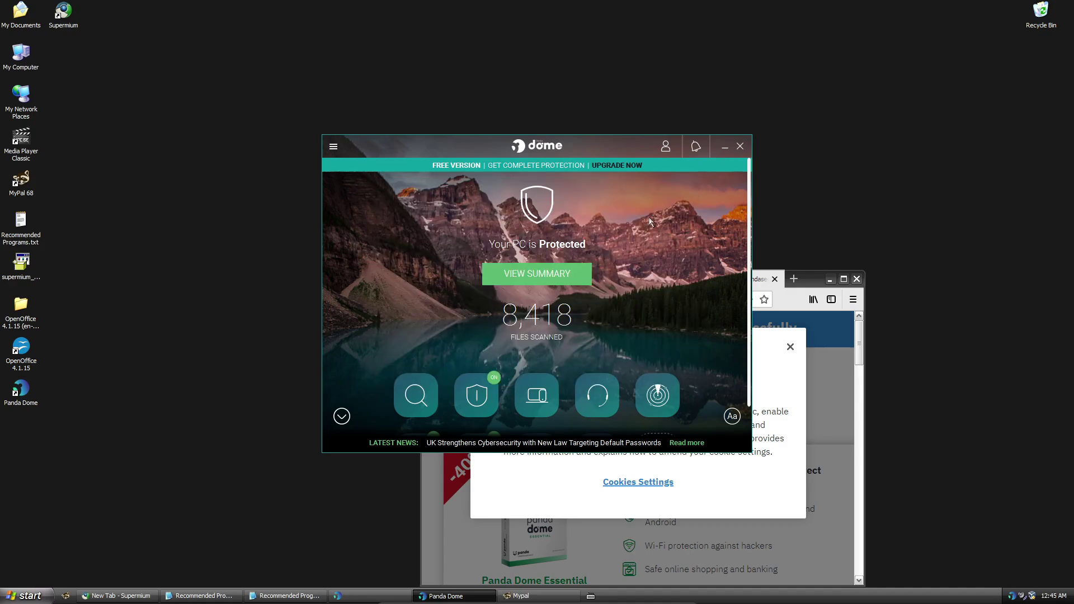
pyautogui.click(477, 391)
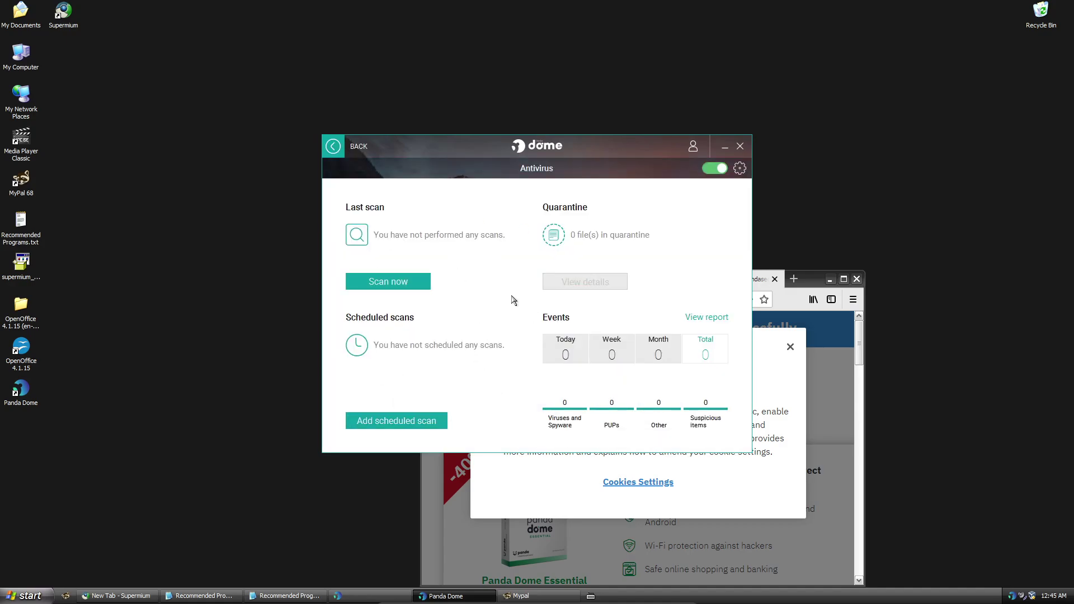
pyautogui.click(724, 149)
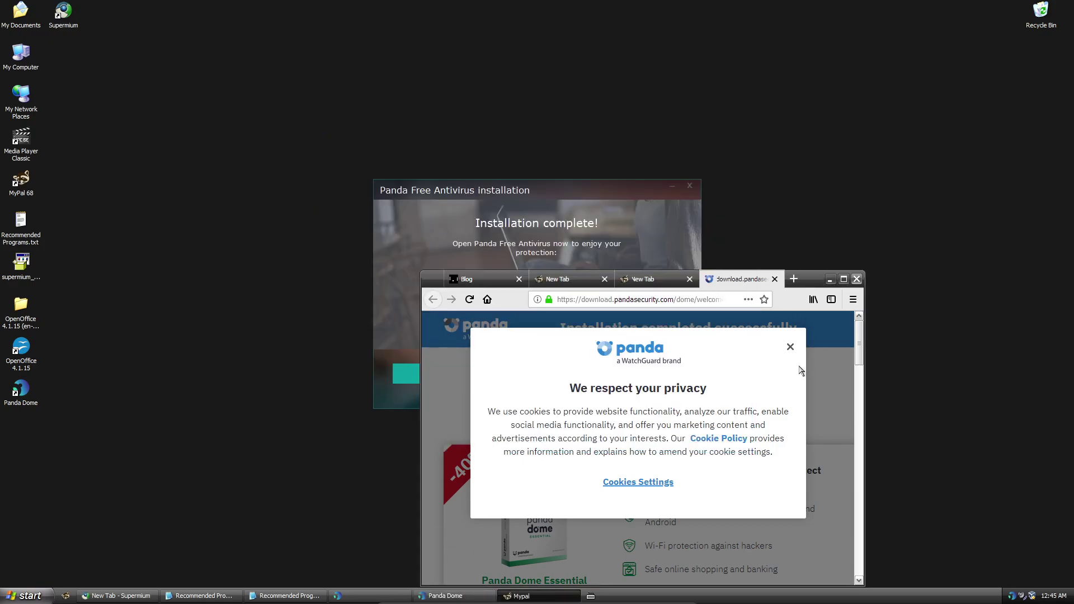
# Dismiss the cookie notice on the Panda welcome page in Mypal and maximize the browser window.
pyautogui.click(790, 346)
pyautogui.click(829, 278)
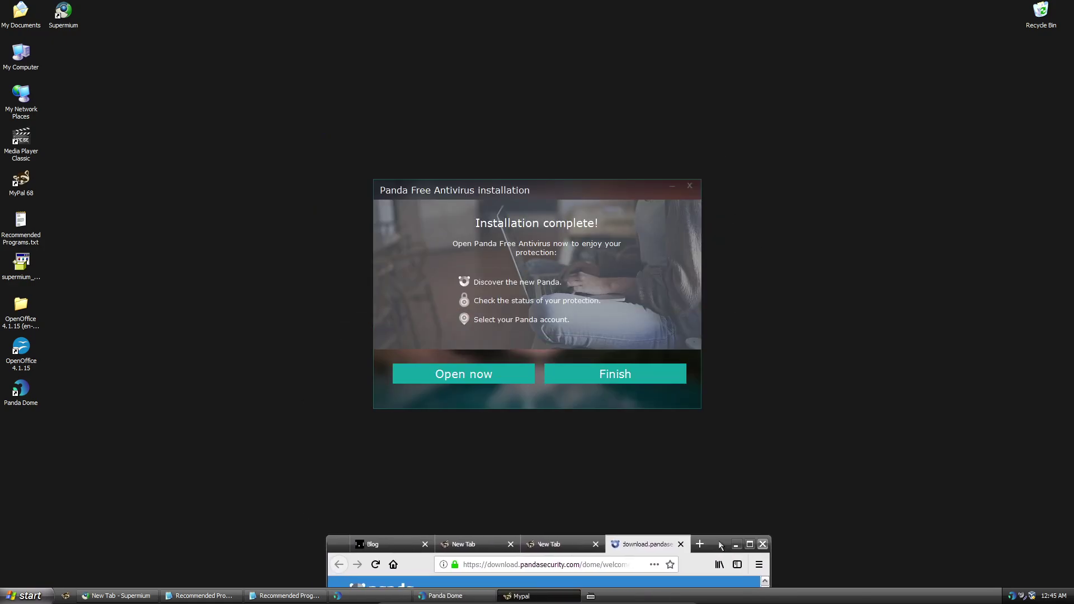
pyautogui.click(614, 374)
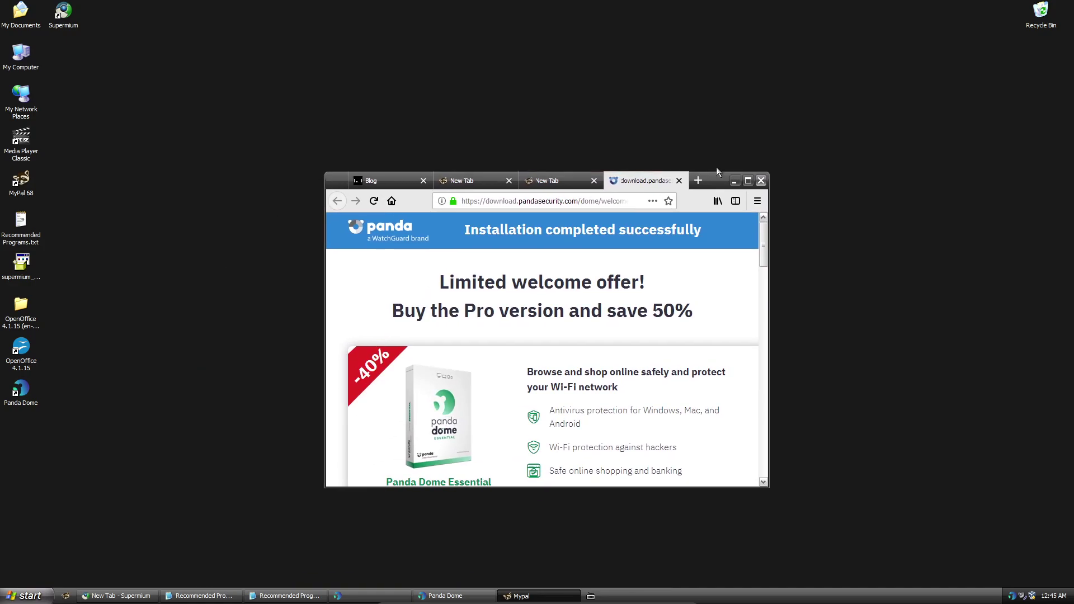
pyautogui.click(748, 180)
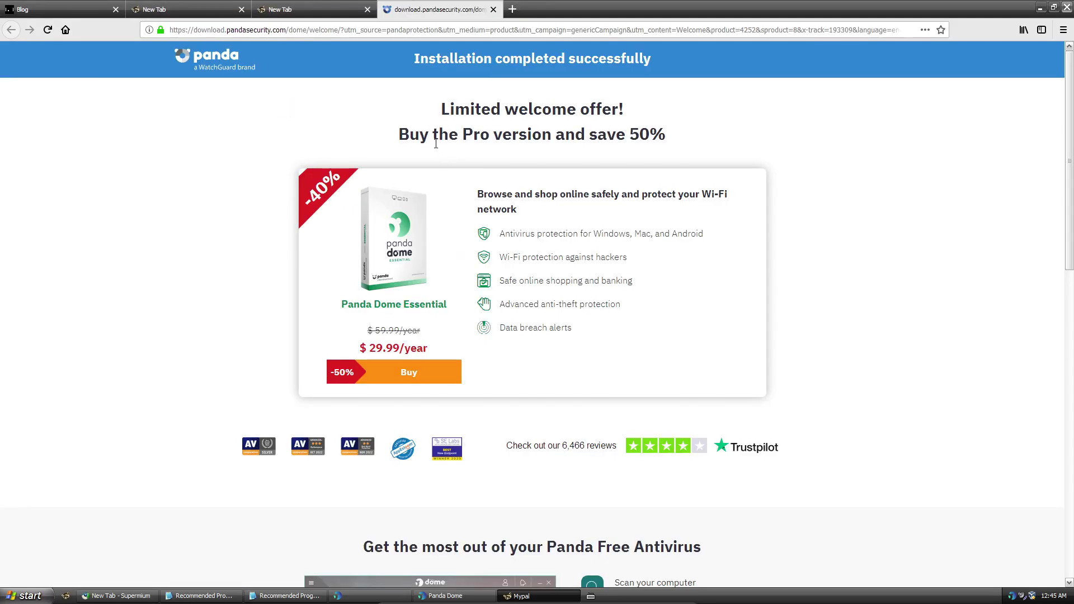
# Bring Panda Dome's Antivirus page back up over the browser and minimize it again.
pyautogui.click(1012, 598)
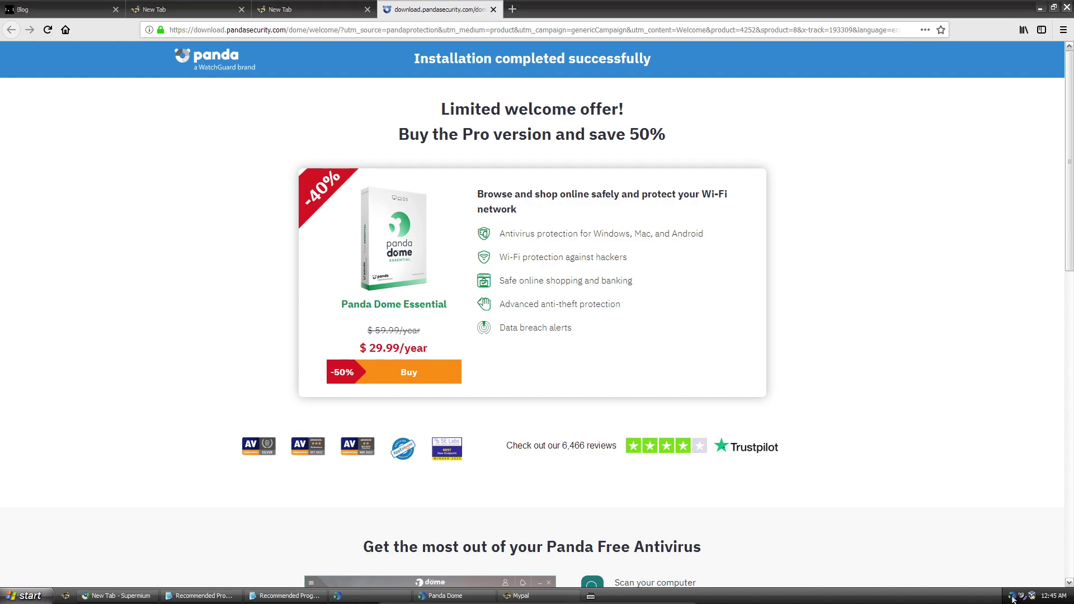
pyautogui.rightClick(749, 240)
pyautogui.press('Escape')
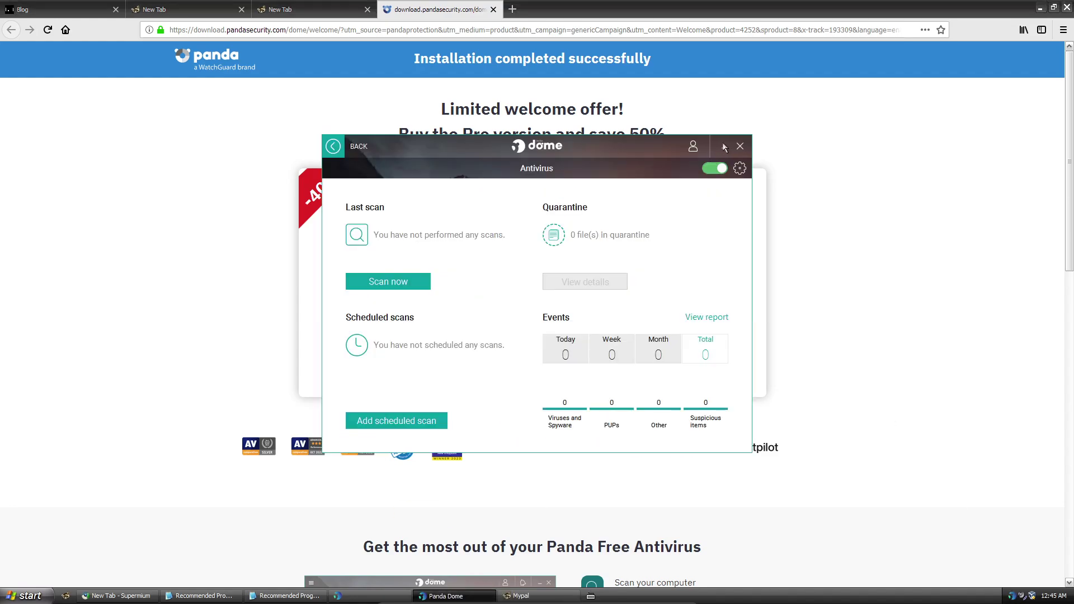
# Restore the maximized Mypal window and move it aside to uncover part of the Panda installer.
pyautogui.click(731, 5)
pyautogui.click(1053, 8)
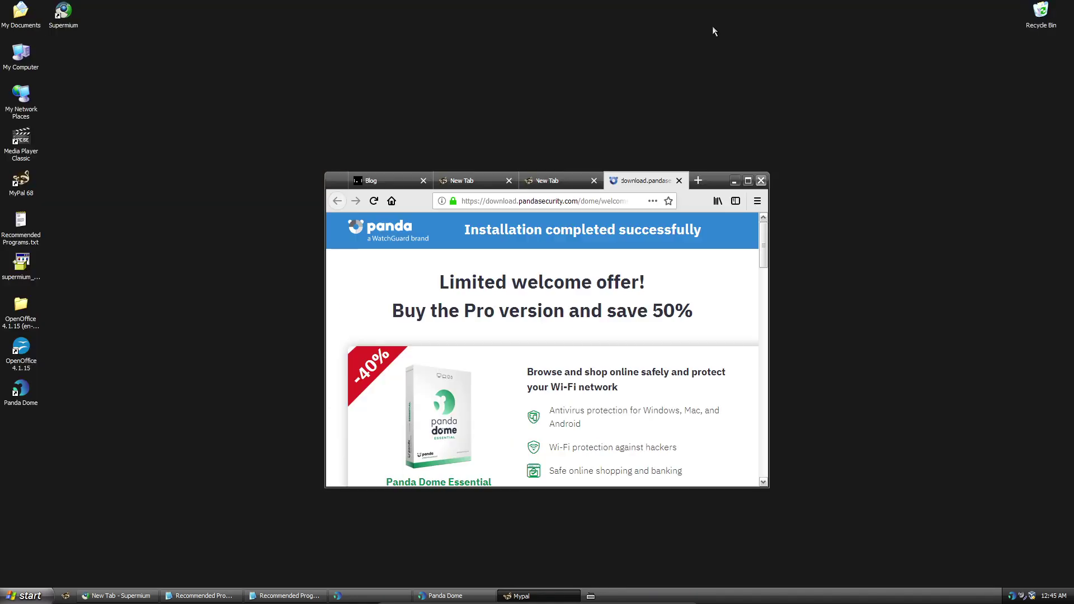
pyautogui.moveTo(711, 189); pyautogui.dragTo(943, 184)
pyautogui.rightClick(169, 296)
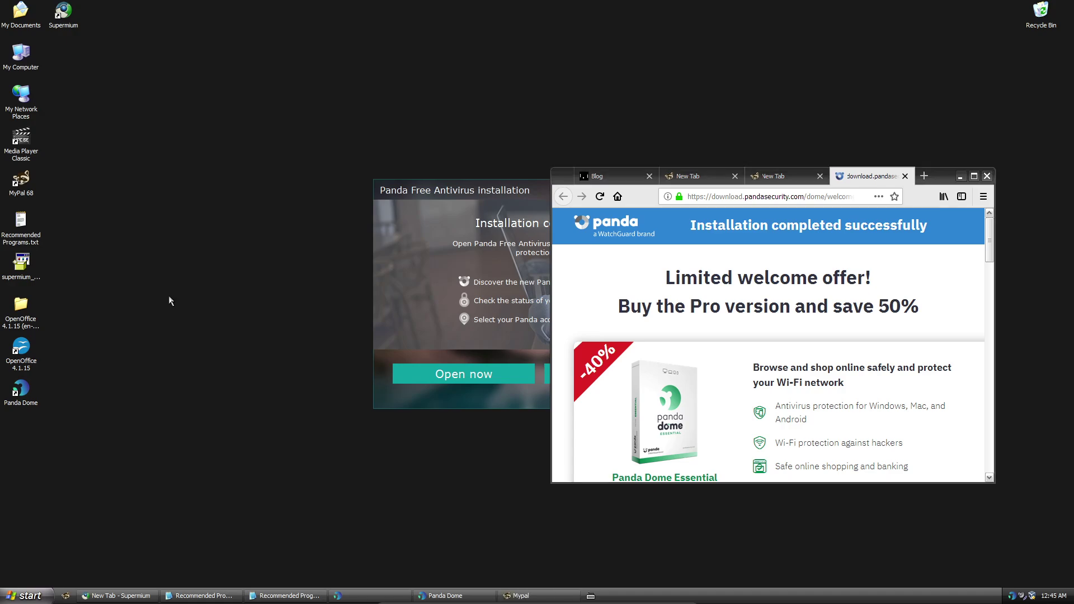
pyautogui.click(247, 255)
pyautogui.click(24, 595)
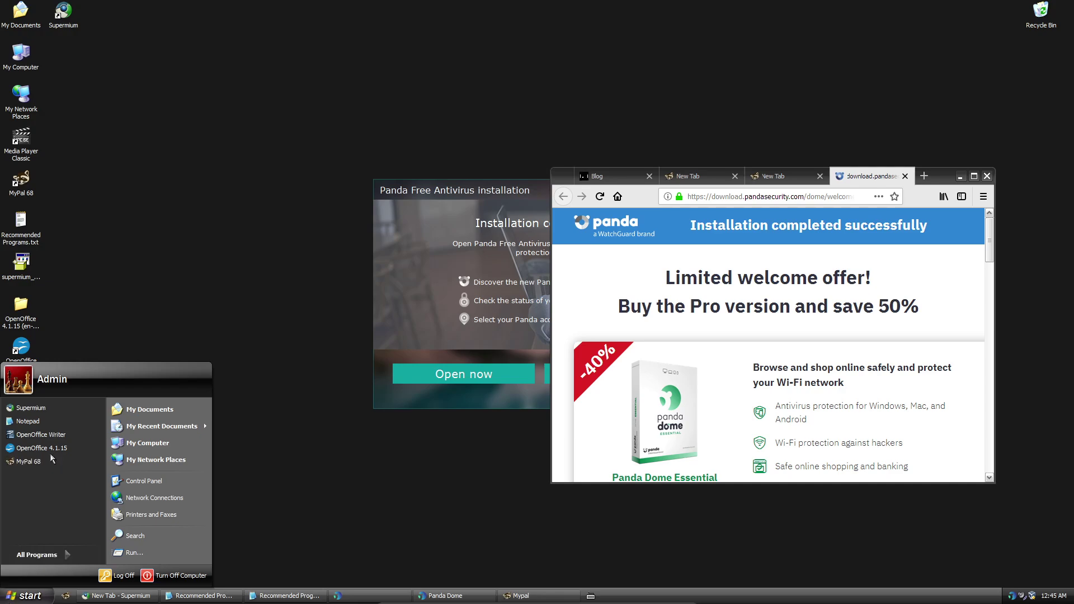
pyautogui.click(146, 214)
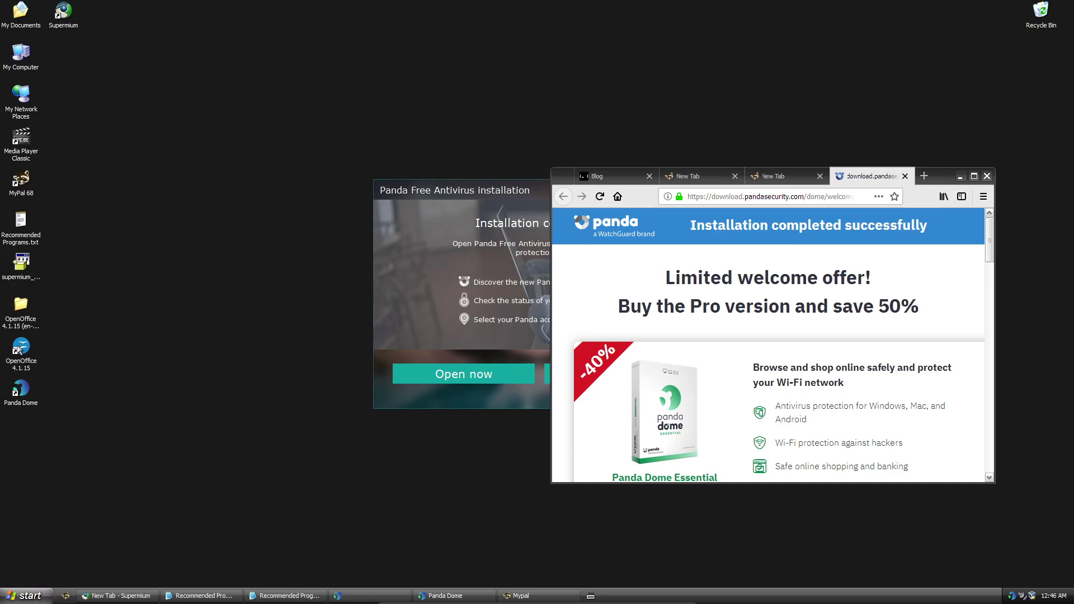
pyautogui.click(31, 596)
pyautogui.click(135, 240)
pyautogui.press('super')
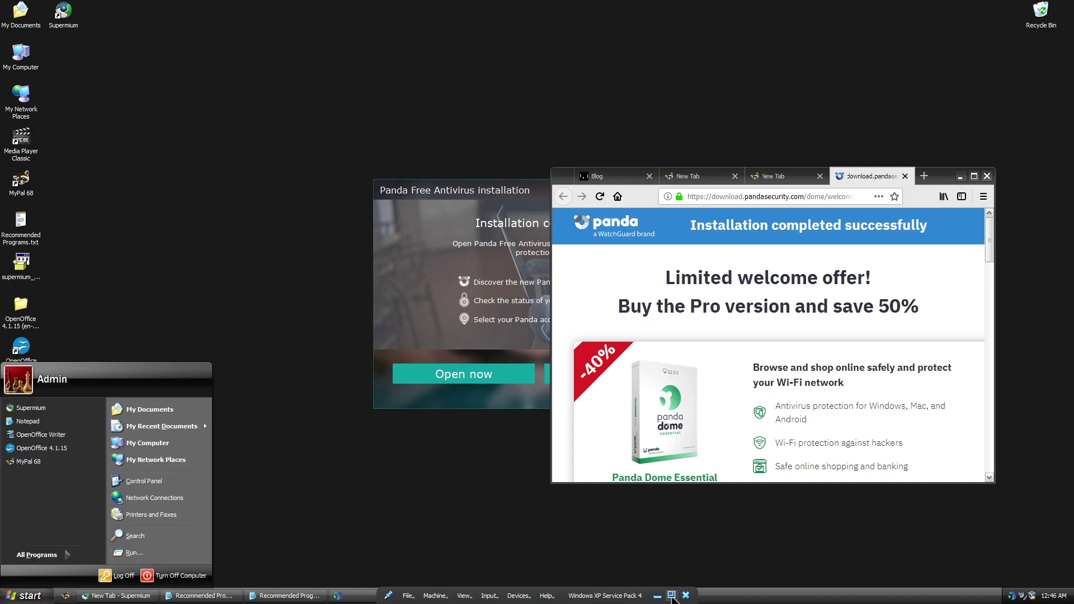